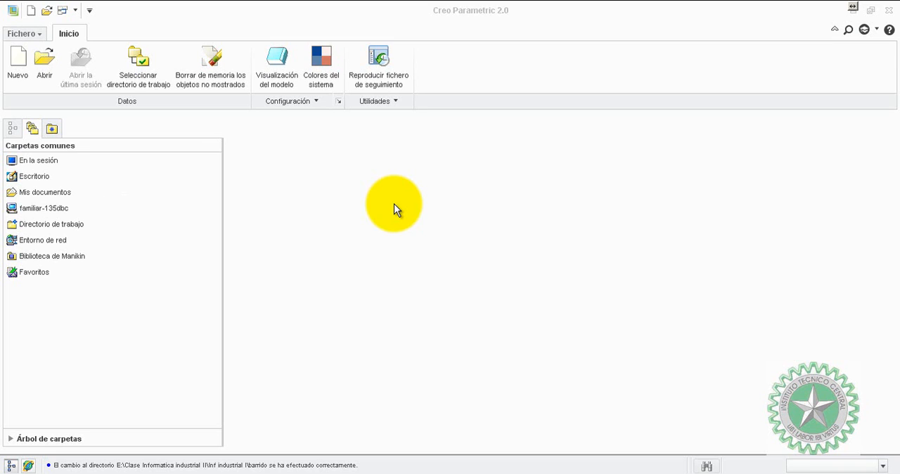
Create a new solid part named "volante" without the default template, using the mmns_part_solid template.
{"action": "left_click", "coordinate": [17, 62]}
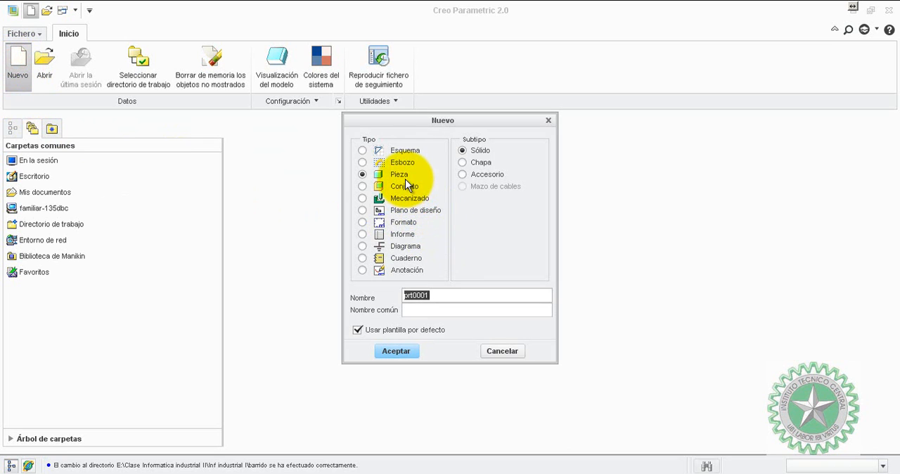
{"action": "left_click", "coordinate": [356, 329]}
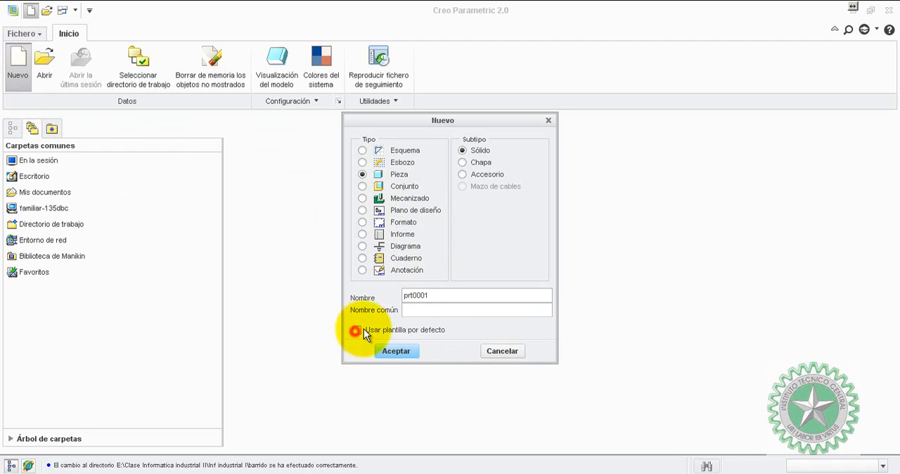
{"action": "double_click", "coordinate": [438, 296]}
{"action": "type", "text": "V"}
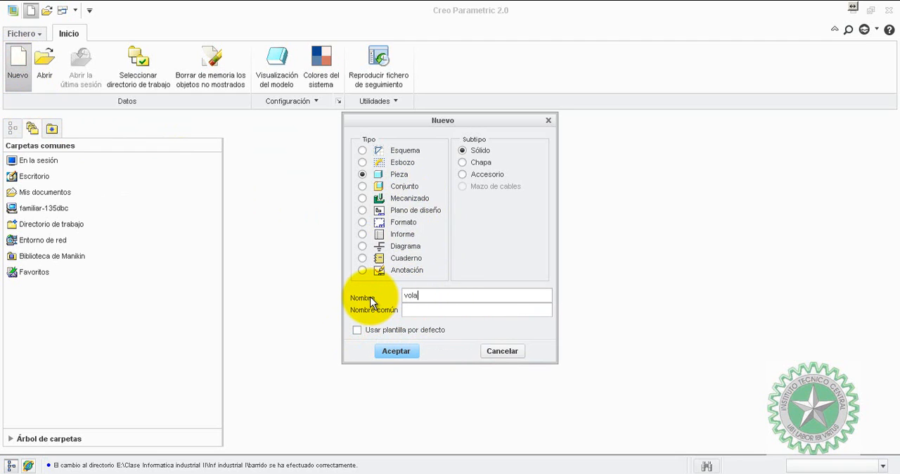
{"action": "key", "text": "Return"}
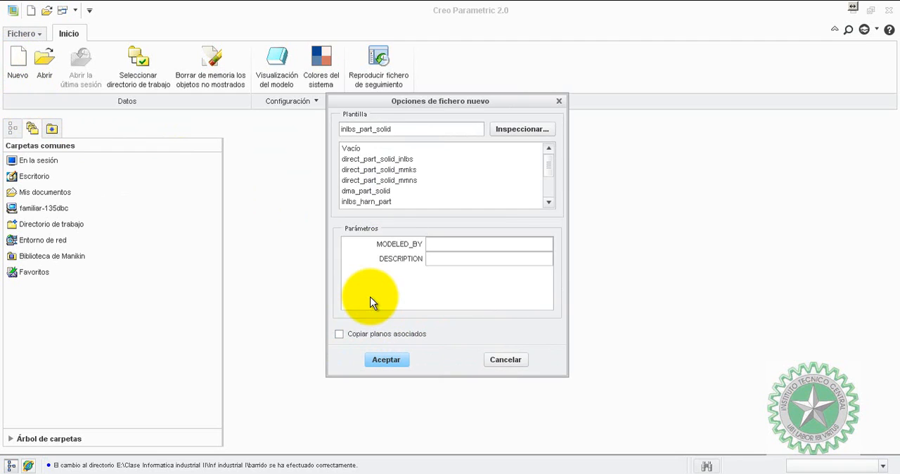
{"action": "left_click_drag", "start_coordinate": [549, 170], "coordinate": [548, 191]}
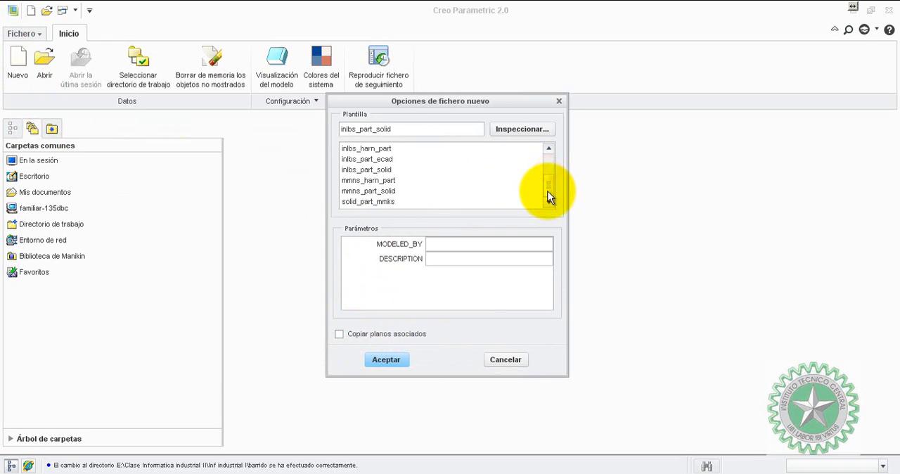
{"action": "left_click", "coordinate": [375, 192]}
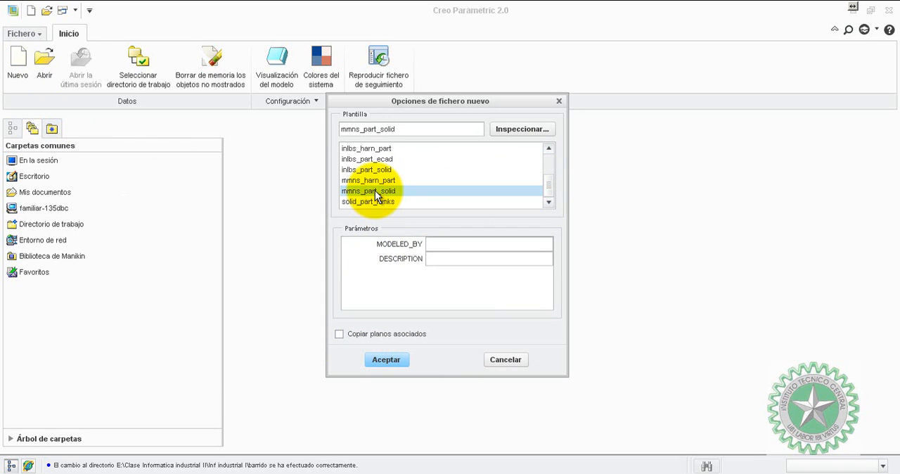
{"action": "left_click", "coordinate": [387, 357]}
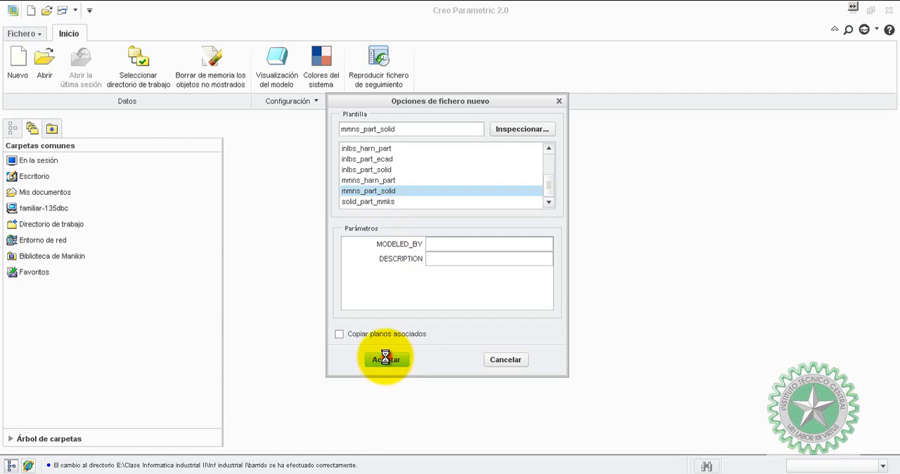
Start a Revolve feature with an internal sketch on the FRONT plane and orient the sketch view parallel to the screen.
{"action": "left_click", "coordinate": [834, 112]}
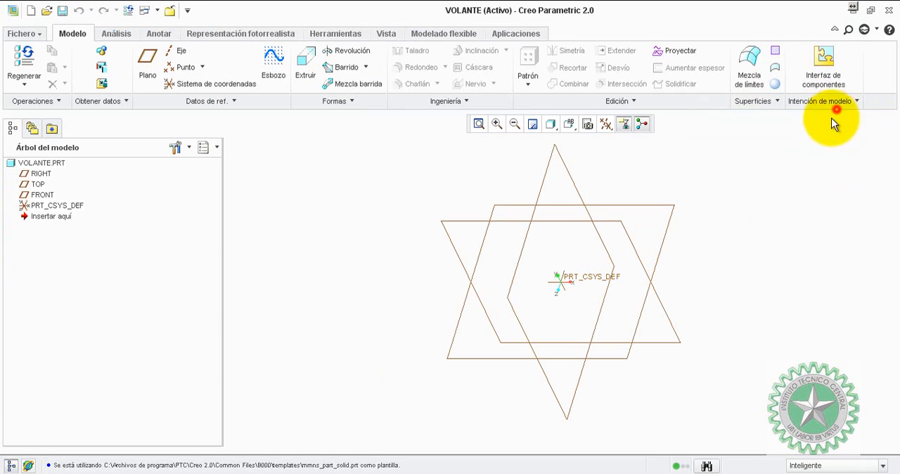
{"action": "left_click", "coordinate": [350, 50]}
{"action": "right_click", "coordinate": [355, 195]}
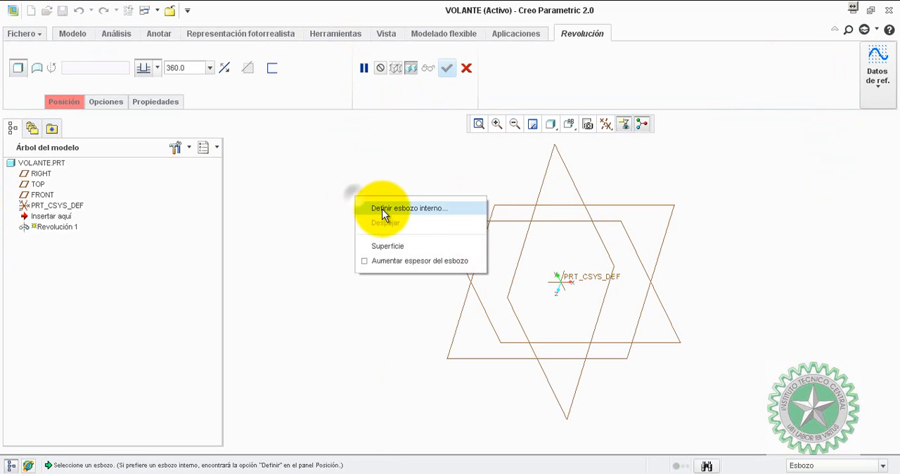
{"action": "left_click", "coordinate": [382, 209]}
{"action": "left_click", "coordinate": [469, 222]}
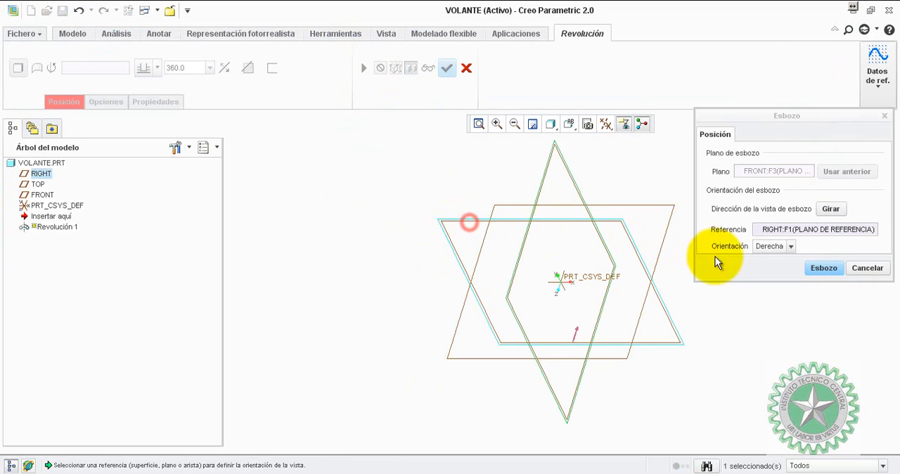
{"action": "left_click", "coordinate": [821, 268]}
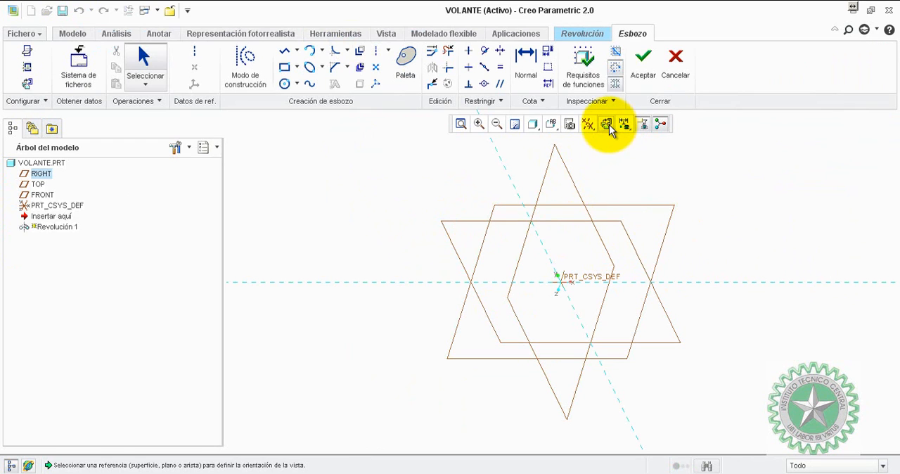
{"action": "left_click", "coordinate": [608, 126]}
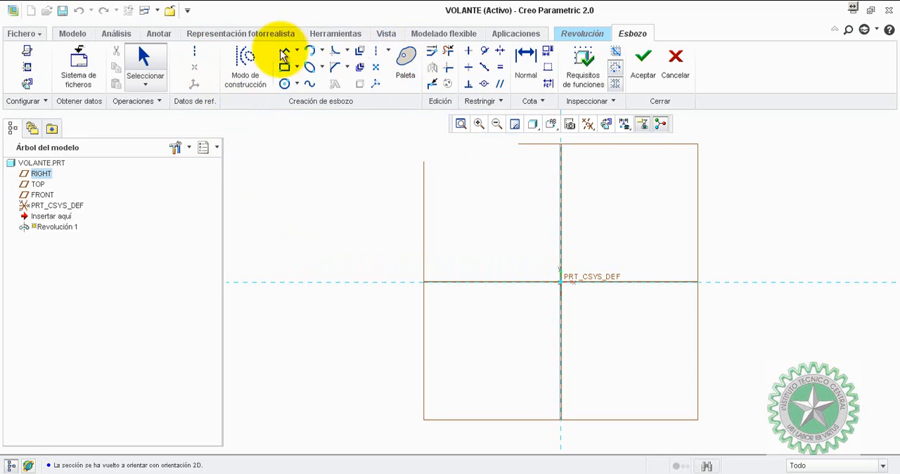
Draw a vertical geometry centerline through the sketch origin as the axis of revolution.
{"action": "left_click", "coordinate": [199, 53]}
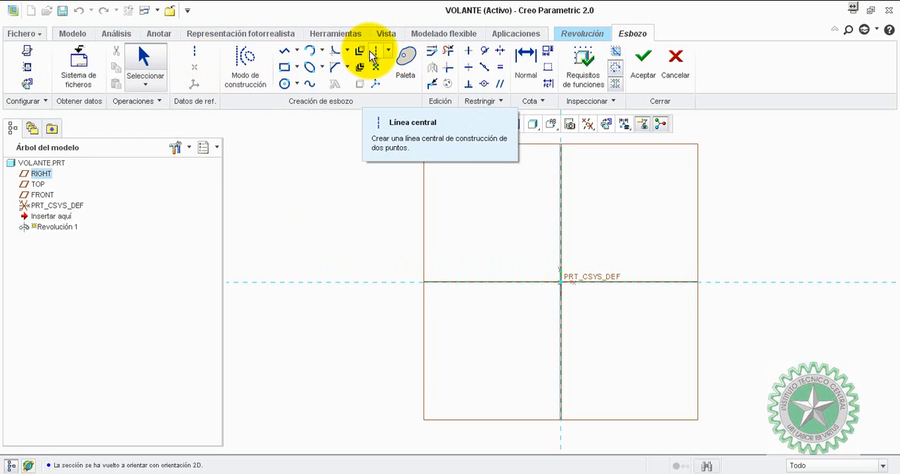
{"action": "left_click", "coordinate": [194, 55]}
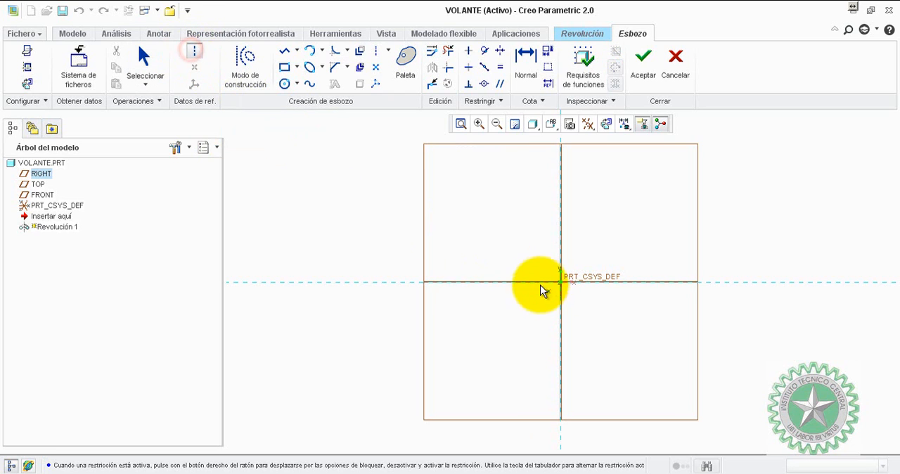
{"action": "left_click", "coordinate": [560, 281]}
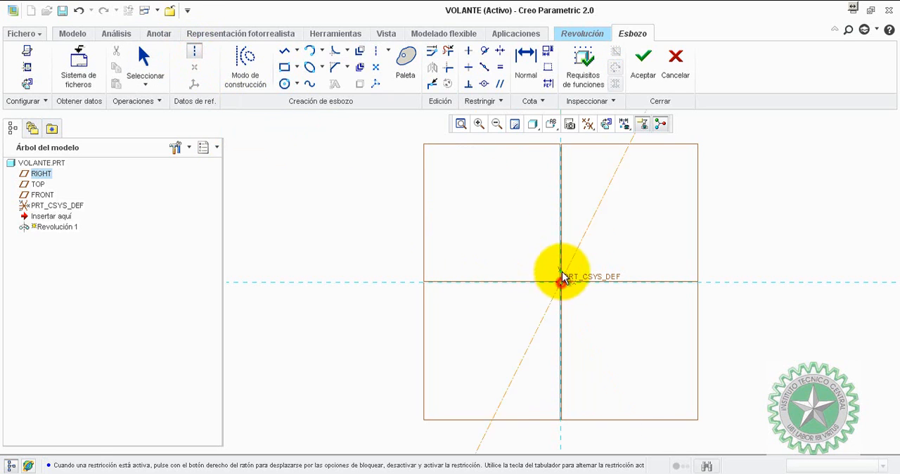
{"action": "left_click", "coordinate": [562, 193]}
{"action": "middle_click", "coordinate": [606, 266]}
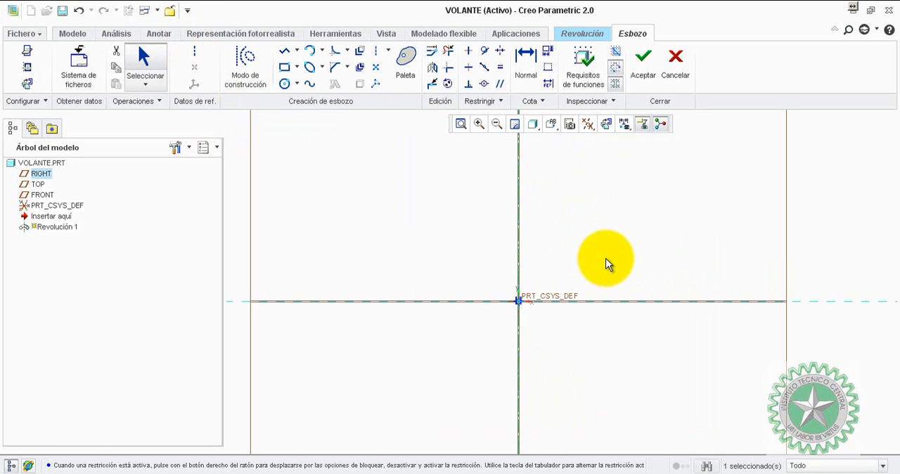
Sketch a closed right trapezoid from the origin, about 71 mm high, with its slanted side spanning diameters of about 244 and 175 mm.
{"action": "left_click", "coordinate": [287, 52]}
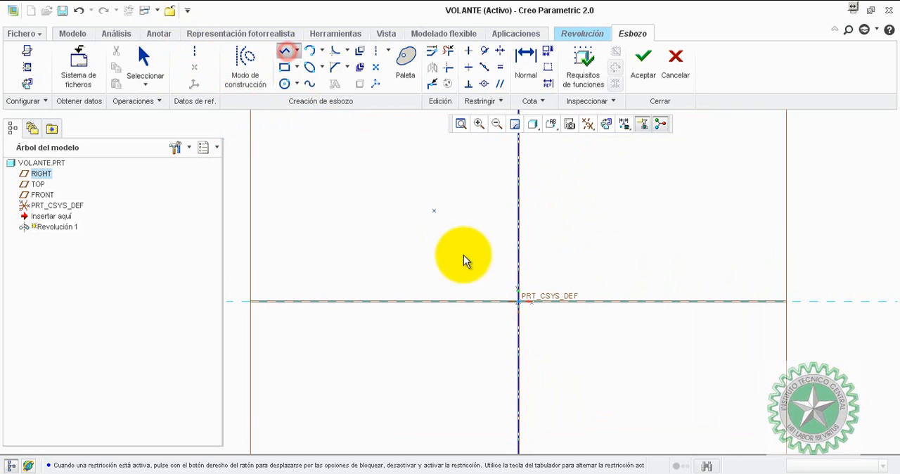
{"action": "left_click", "coordinate": [518, 302]}
{"action": "left_click", "coordinate": [647, 301]}
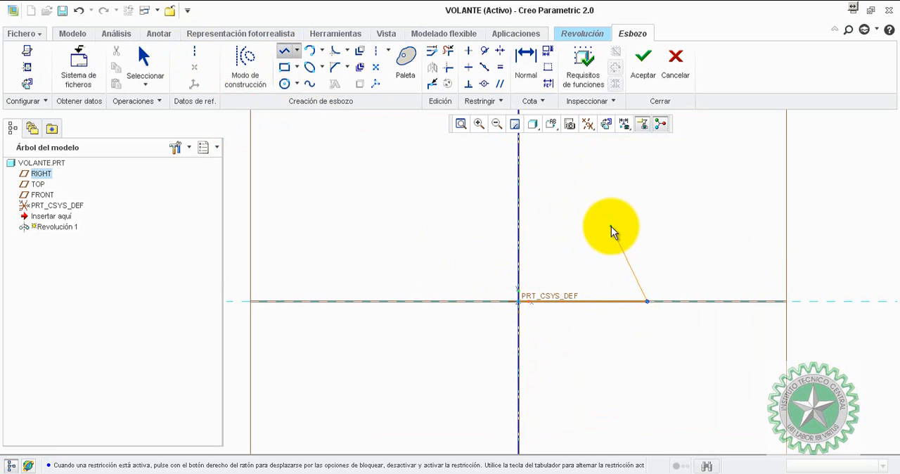
{"action": "left_click", "coordinate": [611, 226]}
{"action": "left_click", "coordinate": [518, 226]}
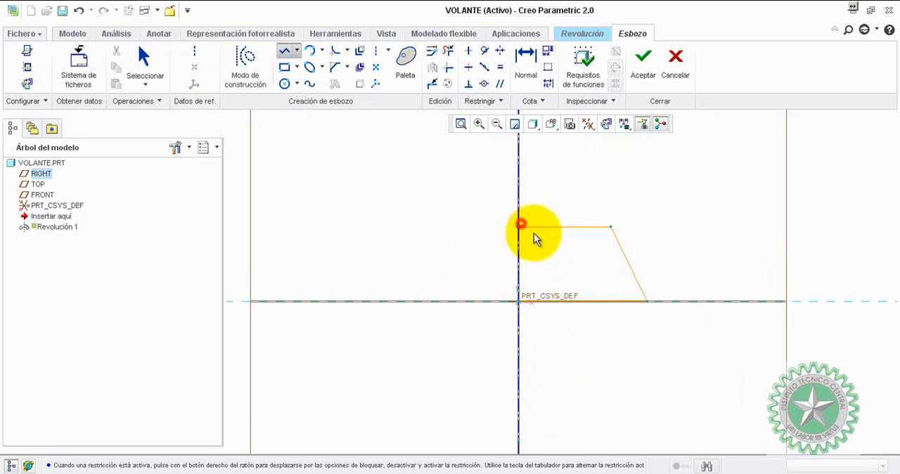
{"action": "left_click", "coordinate": [519, 301]}
{"action": "middle_click", "coordinate": [558, 271]}
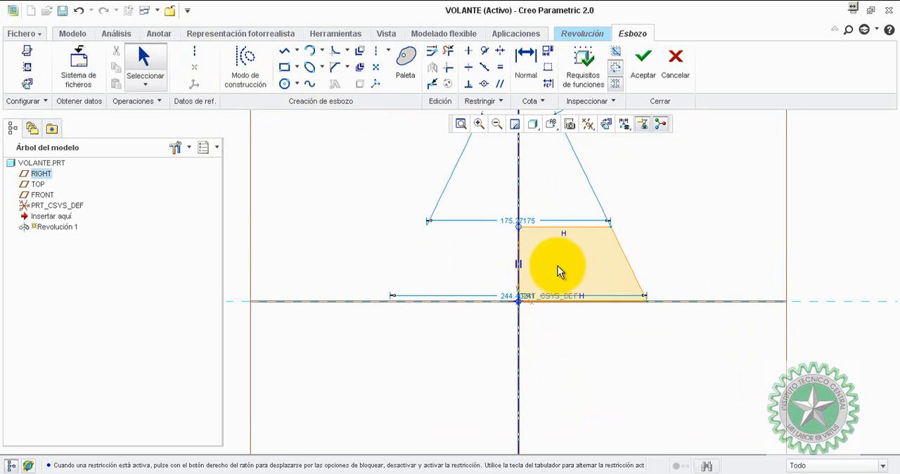
Move the trapezoid's two diameter dimensions clear of the profile, one below the base and one above the upper edge.
{"action": "left_click", "coordinate": [509, 296]}
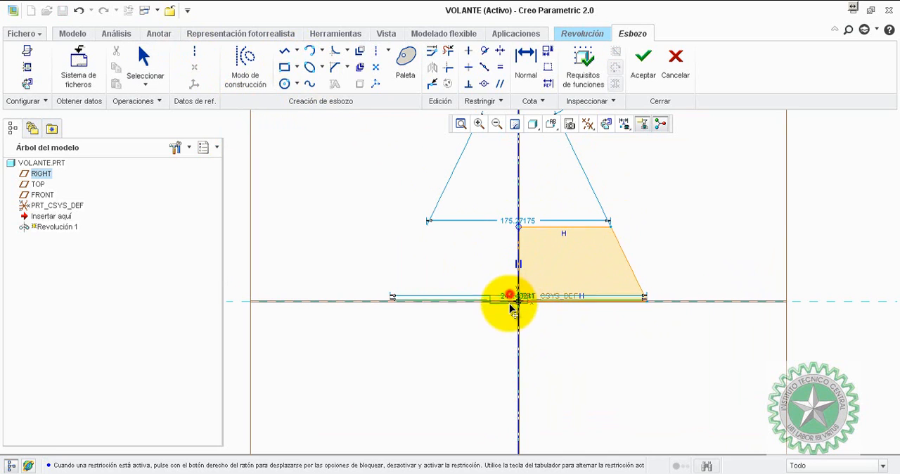
{"action": "left_click_drag", "start_coordinate": [511, 307], "coordinate": [508, 325]}
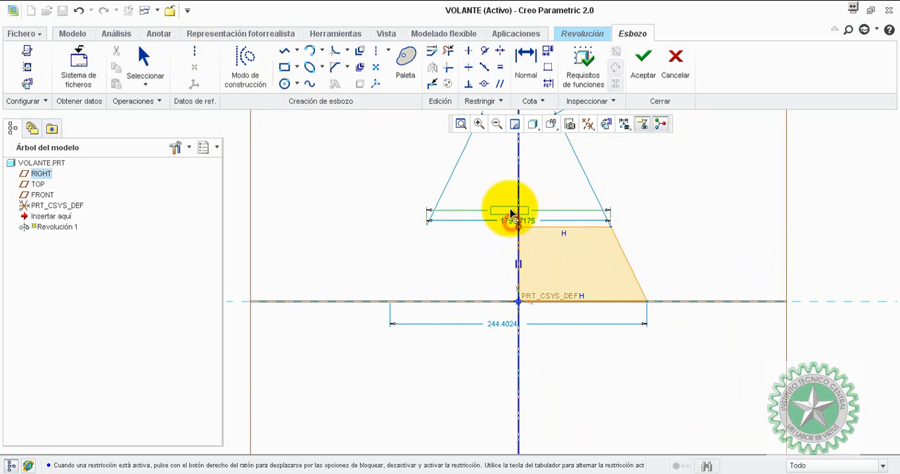
{"action": "left_click_drag", "start_coordinate": [512, 215], "coordinate": [648, 206]}
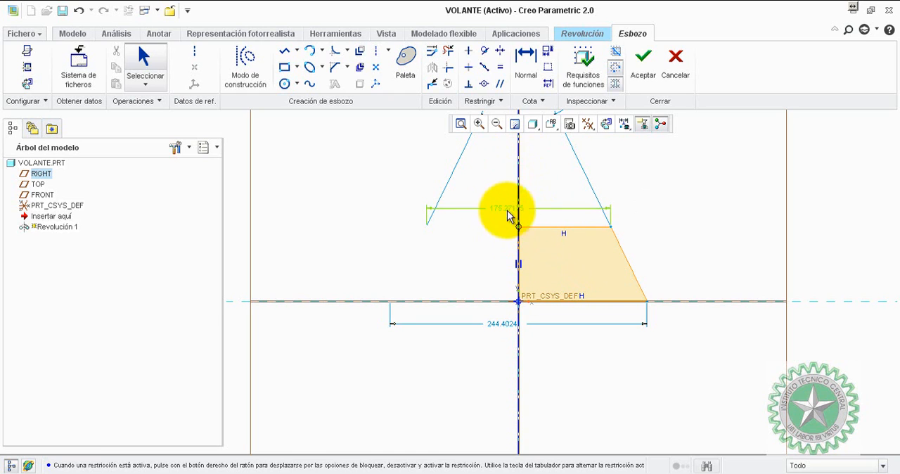
Dimension the trapezoid's height between its upper and lower horizontal edges.
{"action": "left_click", "coordinate": [526, 70]}
{"action": "left_click", "coordinate": [591, 227]}
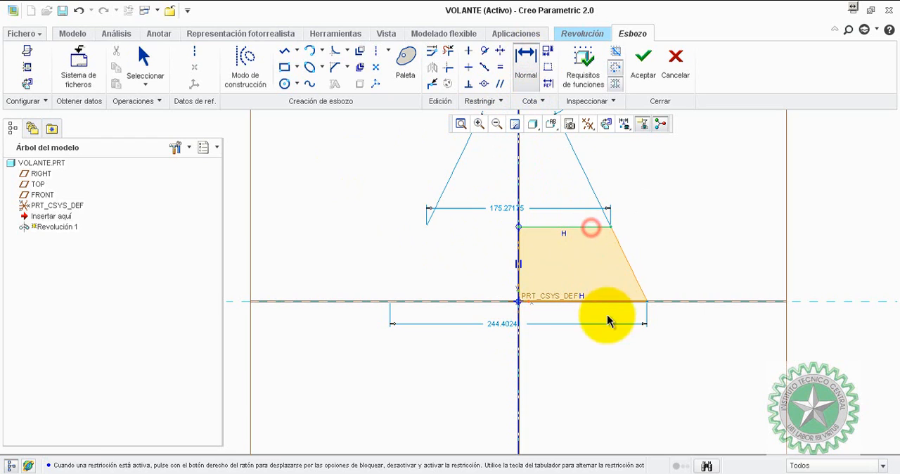
{"action": "left_click", "coordinate": [602, 300]}
{"action": "middle_click", "coordinate": [658, 269]}
{"action": "left_click", "coordinate": [701, 208]}
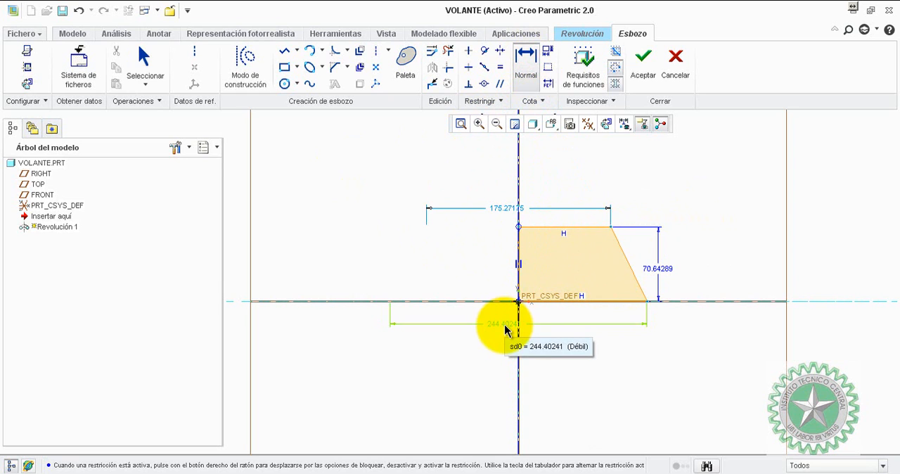
Set the trapezoid's upper diameter to 75 mm, its base diameter to 100 mm and its height to 40 mm.
{"action": "double_click", "coordinate": [505, 208]}
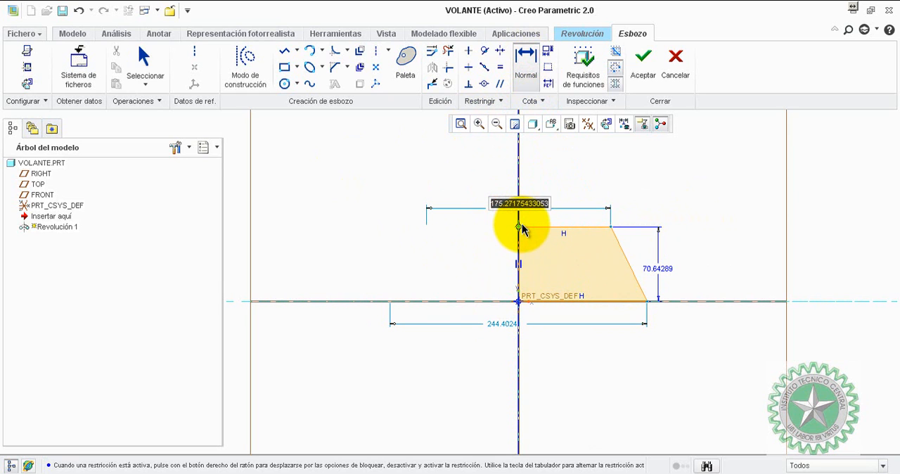
{"action": "type", "text": "75"}
{"action": "key", "text": "Return"}
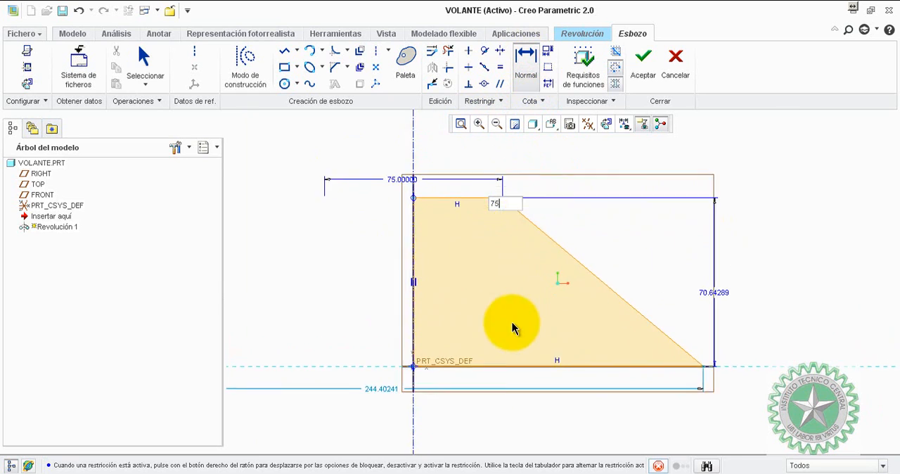
{"action": "double_click", "coordinate": [373, 392]}
{"action": "type", "text": "100"}
{"action": "key", "text": "Return"}
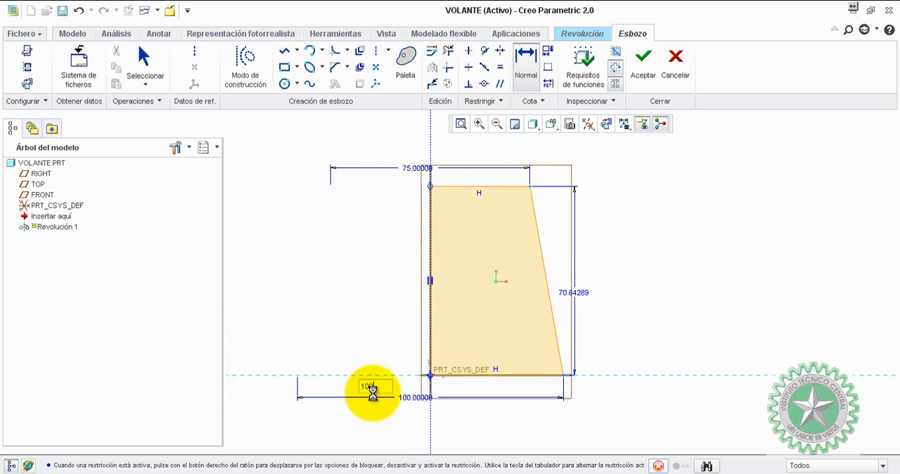
{"action": "double_click", "coordinate": [652, 293]}
{"action": "type", "text": "40"}
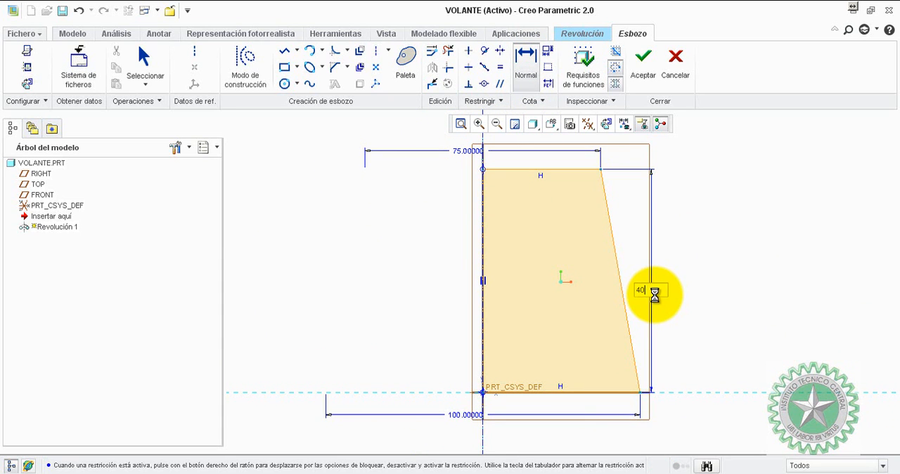
{"action": "key", "text": "Return"}
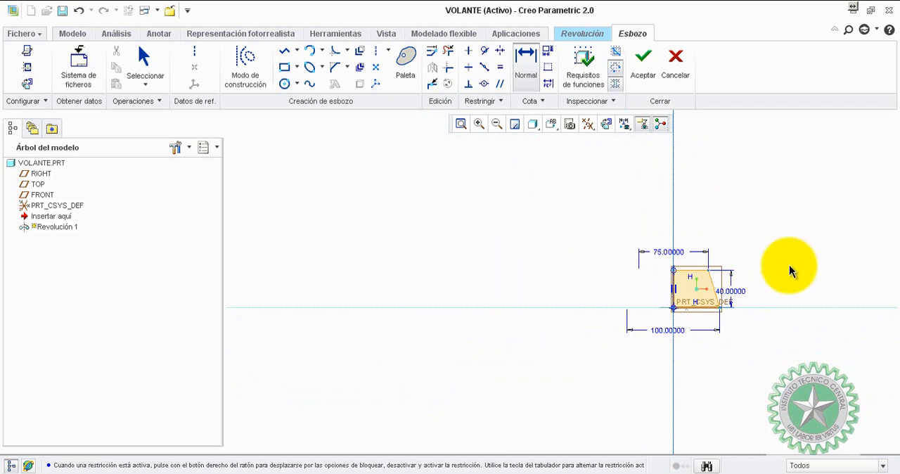
Sketch a circle about 25 mm in diameter beside the trapezoid, centred about 57 mm above the base and on a diameter of about 255 mm.
{"action": "left_click", "coordinate": [284, 84]}
{"action": "left_click", "coordinate": [788, 250]}
{"action": "left_click", "coordinate": [787, 231]}
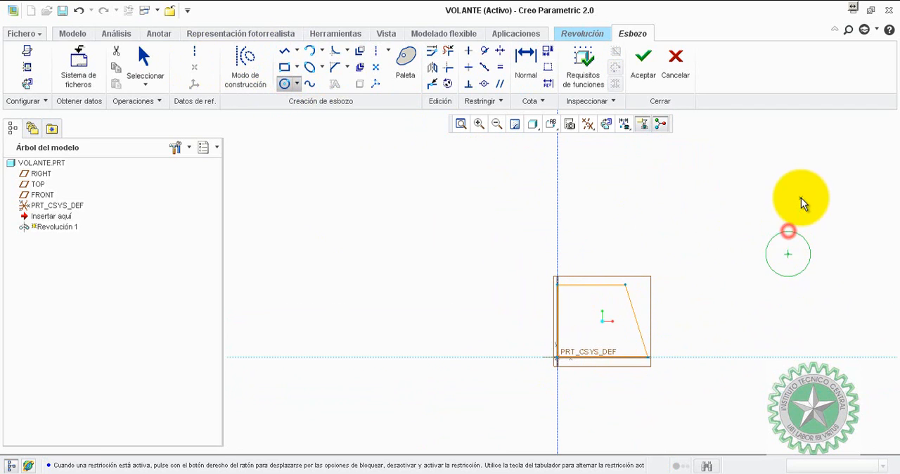
{"action": "middle_click", "coordinate": [814, 268]}
Set the circle centre's height above the base to 40 mm and the circle's diameter to 25 mm.
{"action": "double_click", "coordinate": [792, 305]}
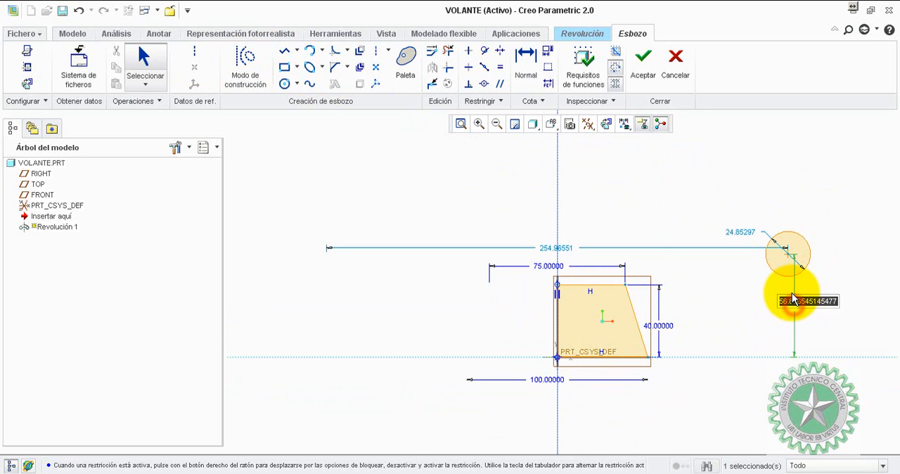
{"action": "type", "text": "4"}
{"action": "key", "text": "Return"}
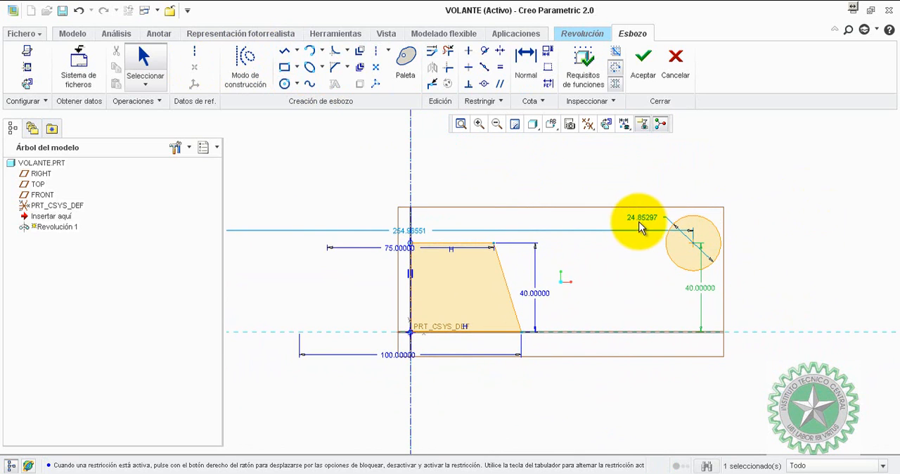
{"action": "double_click", "coordinate": [639, 217]}
{"action": "type", "text": "25"}
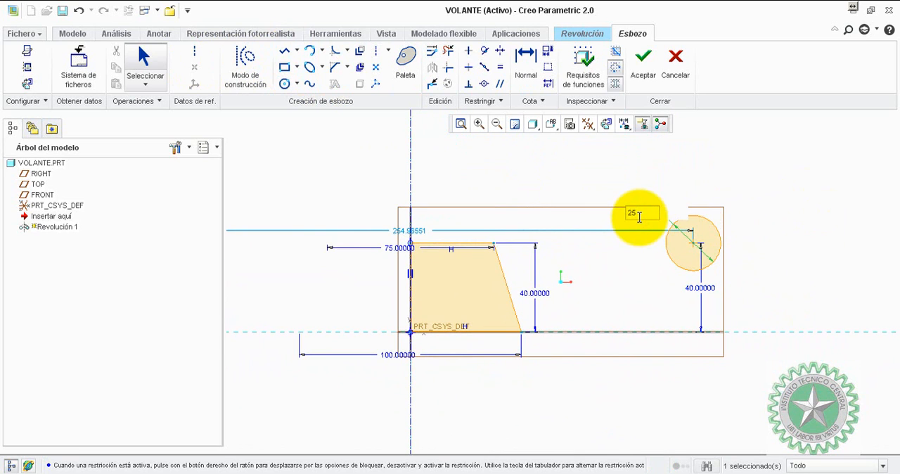
{"action": "key", "text": "Return"}
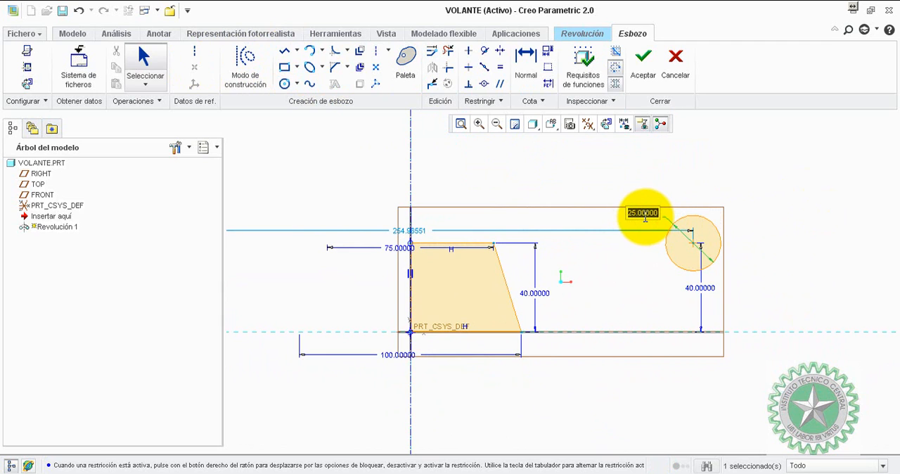
Set the circle's diameter to 35 mm and its centre's diameter about the axis to 300 mm, placing that dimension above the sketch.
{"action": "left_click", "coordinate": [645, 216]}
{"action": "type", "text": "35"}
{"action": "key", "text": "Return"}
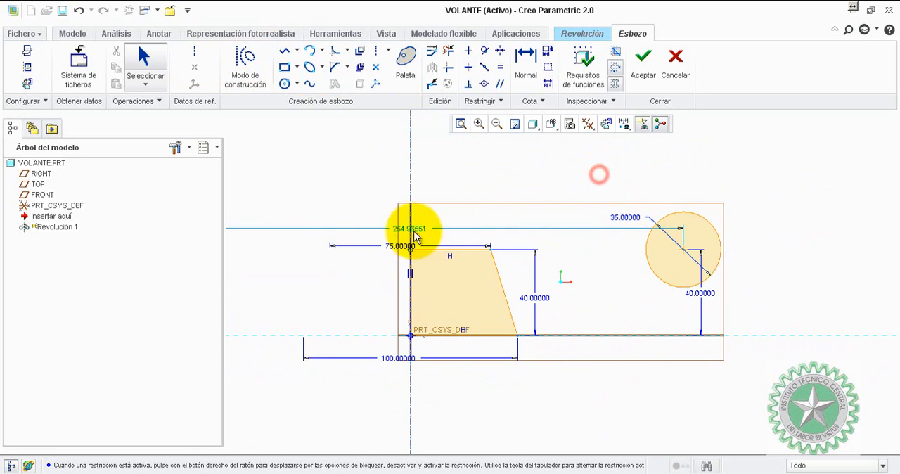
{"action": "type", "text": "300"}
{"action": "key", "text": "Return"}
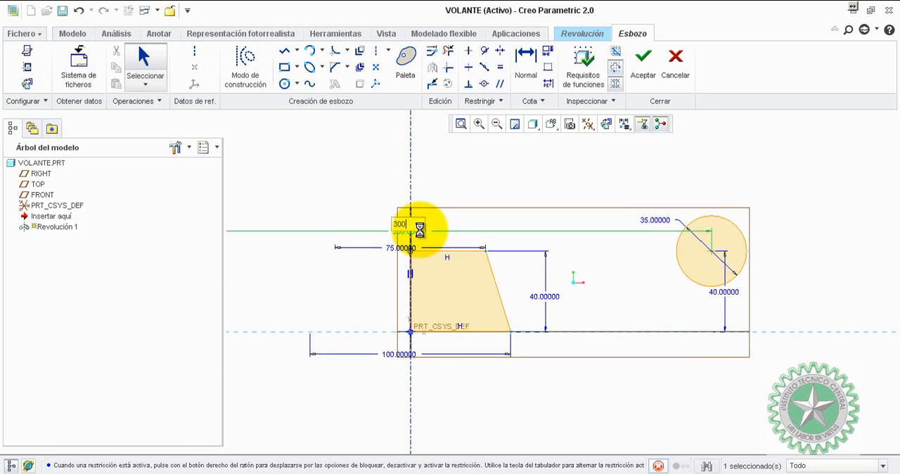
{"action": "mouse_move", "coordinate": [422, 236]}
{"action": "left_mouse_down"}
{"action": "mouse_move", "coordinate": [428, 213]}
{"action": "mouse_move", "coordinate": [444, 205]}
{"action": "left_mouse_up"}
{"action": "left_click", "coordinate": [470, 175]}
{"action": "scroll", "coordinate": [506, 189], "scroll_direction": "up", "scroll_amount": 2}
{"action": "scroll", "coordinate": [506, 184], "scroll_direction": "down", "scroll_amount": 3}
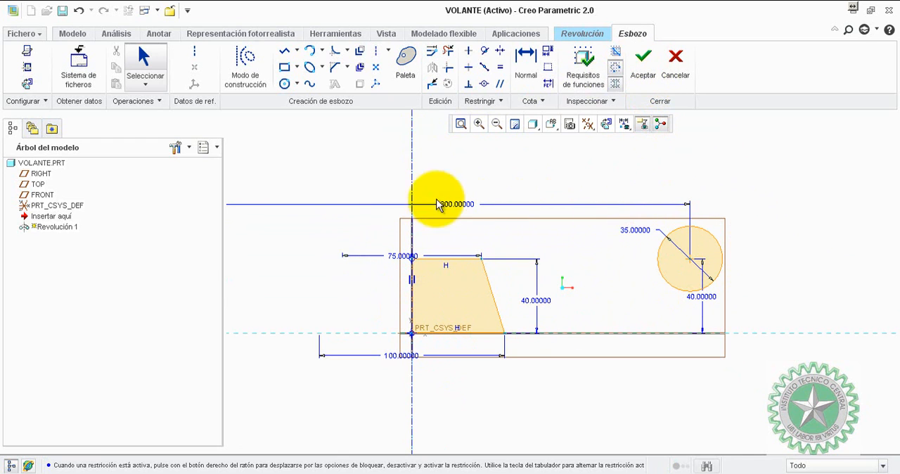
Finish the section sketch, preview the 360° revolve of the hub and rim, and complete the feature.
{"action": "left_click", "coordinate": [641, 65]}
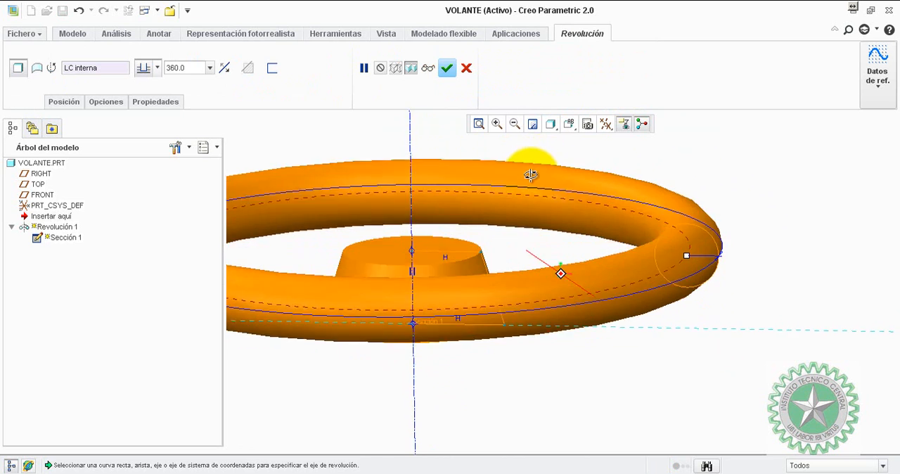
{"action": "left_click", "coordinate": [427, 68]}
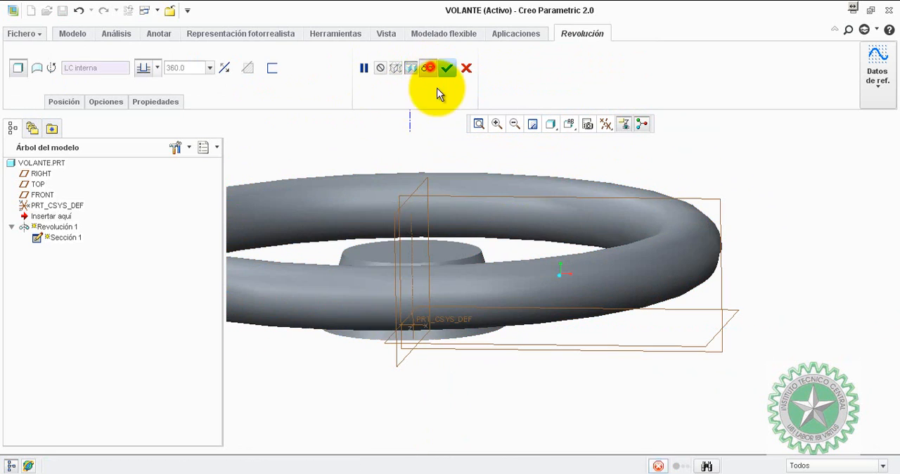
{"action": "mouse_move", "coordinate": [617, 173]}
{"action": "middle_mouse_down"}
{"action": "mouse_move", "coordinate": [599, 183]}
{"action": "mouse_move", "coordinate": [610, 171]}
{"action": "mouse_move", "coordinate": [605, 176]}
{"action": "middle_mouse_up"}
{"action": "left_click", "coordinate": [363, 68]}
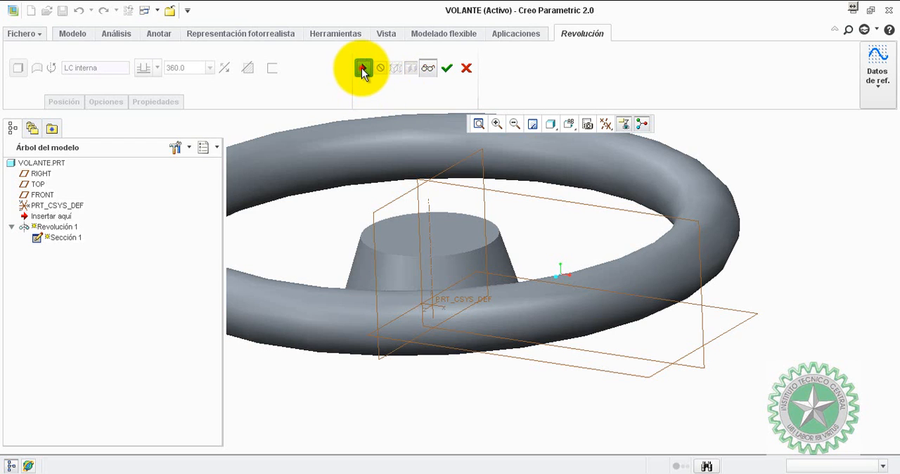
{"action": "left_click", "coordinate": [447, 67]}
Start a new sketch on the FRONT plane with RIGHT as the right-facing reference, viewed normal to the plane.
{"action": "middle_click_drag", "start_coordinate": [666, 219], "coordinate": [409, 190]}
{"action": "left_click", "coordinate": [437, 201]}
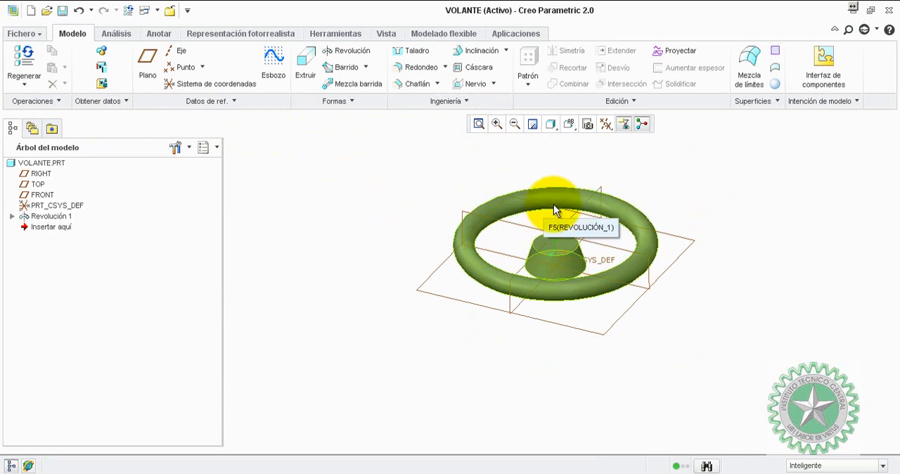
{"action": "middle_click_drag", "start_coordinate": [556, 206], "coordinate": [701, 256]}
{"action": "left_click", "coordinate": [357, 220]}
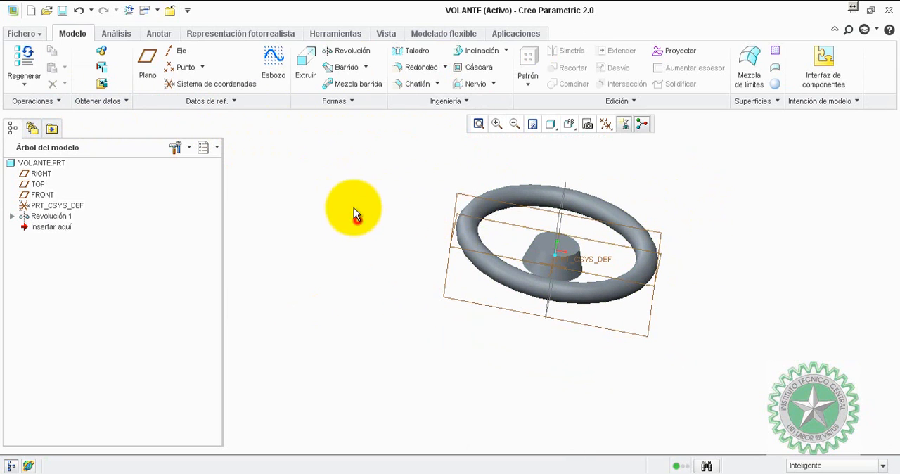
{"action": "left_click", "coordinate": [274, 62]}
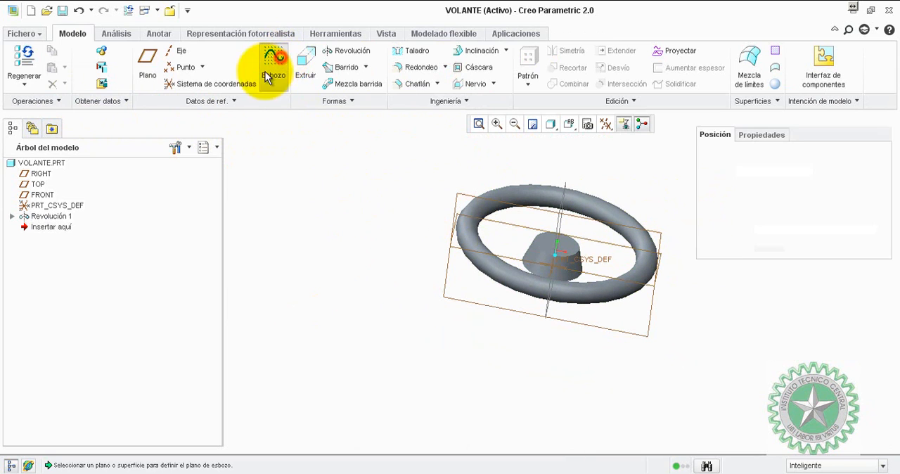
{"action": "left_click", "coordinate": [521, 223]}
{"action": "left_click", "coordinate": [821, 274]}
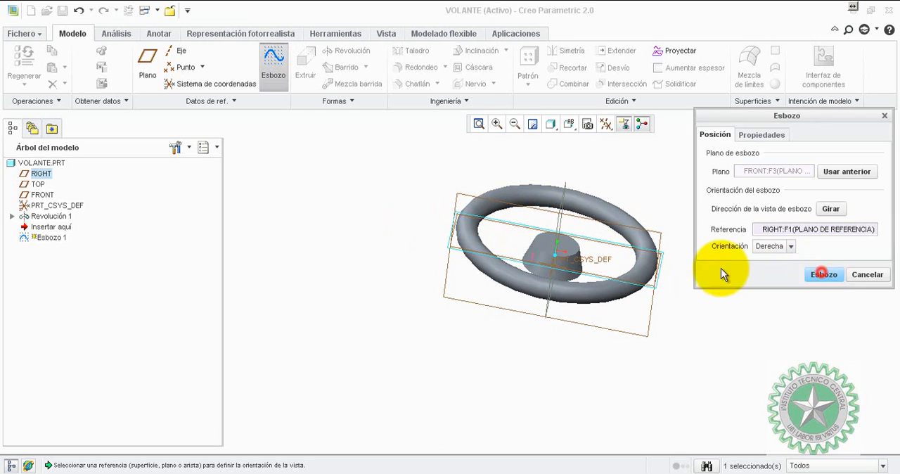
{"action": "left_click", "coordinate": [607, 123]}
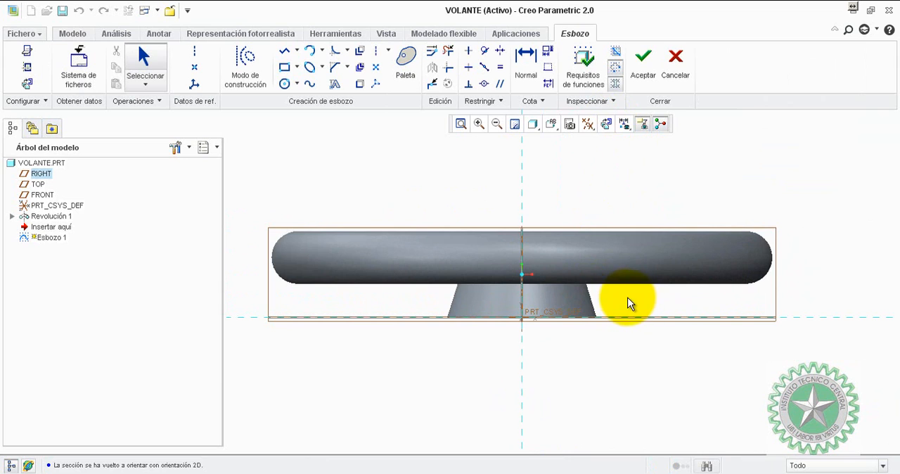
Add the hub's slanted side surface and the inner side of the rim's circular section as sketch references.
{"action": "middle_click_drag", "start_coordinate": [628, 302], "coordinate": [582, 282]}
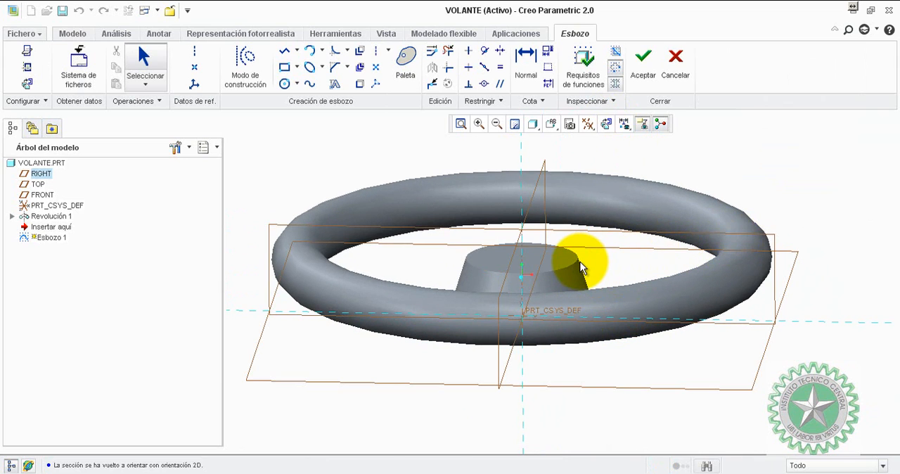
{"action": "scroll", "coordinate": [580, 260], "scroll_direction": "up", "scroll_amount": 3}
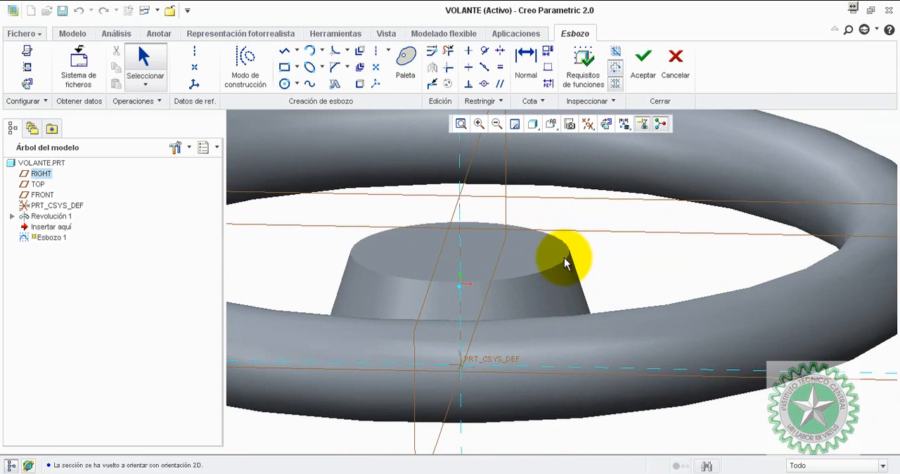
{"action": "left_click", "coordinate": [606, 124]}
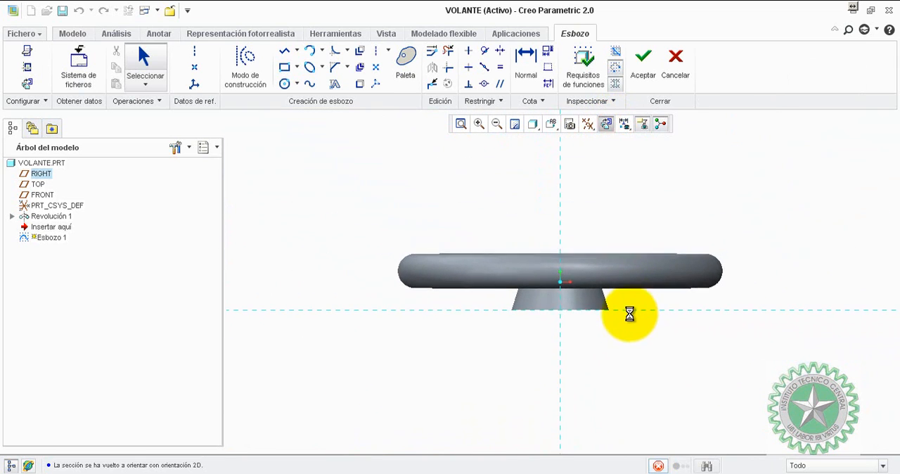
{"action": "left_click", "coordinate": [26, 67]}
{"action": "scroll", "coordinate": [612, 297], "scroll_direction": "up", "scroll_amount": 2}
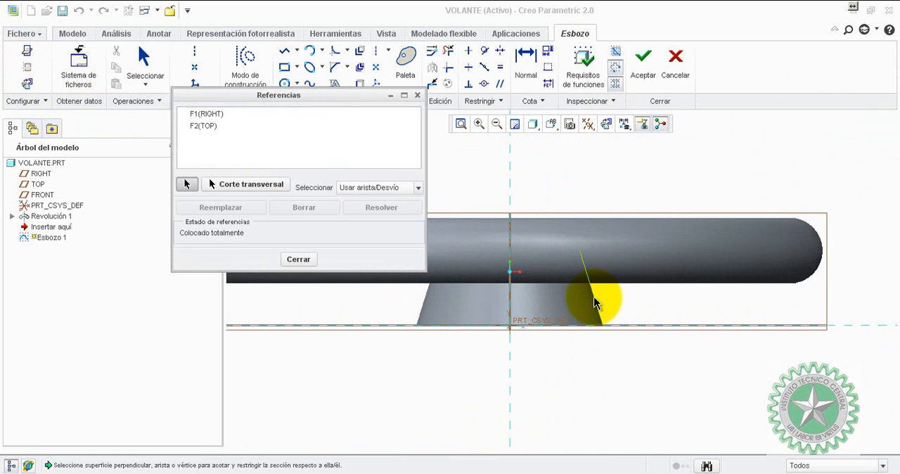
{"action": "left_click", "coordinate": [594, 302]}
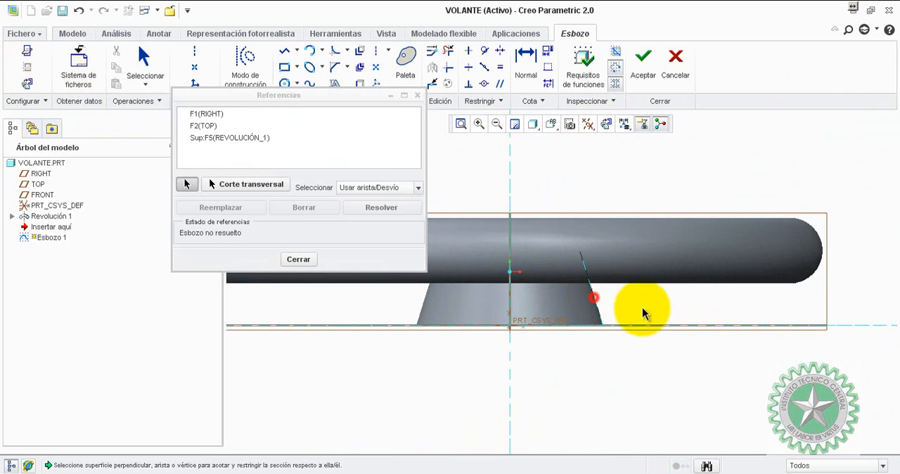
{"action": "left_click", "coordinate": [761, 263]}
{"action": "left_click", "coordinate": [298, 258]}
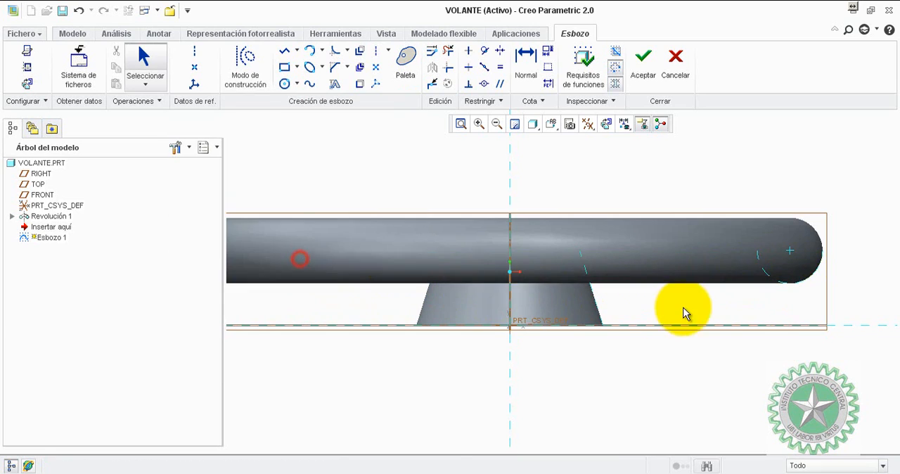
Place four geometry points: on the hub's slanted side, about 81 mm and 112 mm from the axis, and on the rim's inner edge.
{"action": "scroll", "coordinate": [704, 309], "scroll_direction": "up", "scroll_amount": 2}
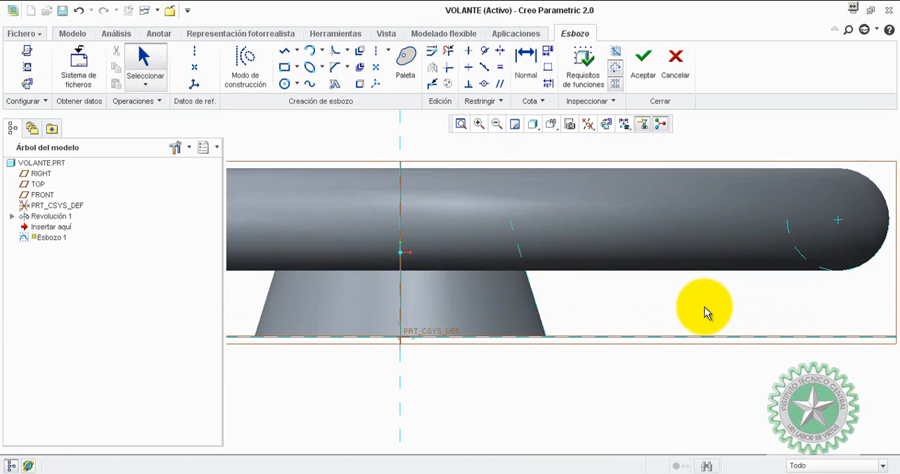
{"action": "left_click", "coordinate": [194, 68]}
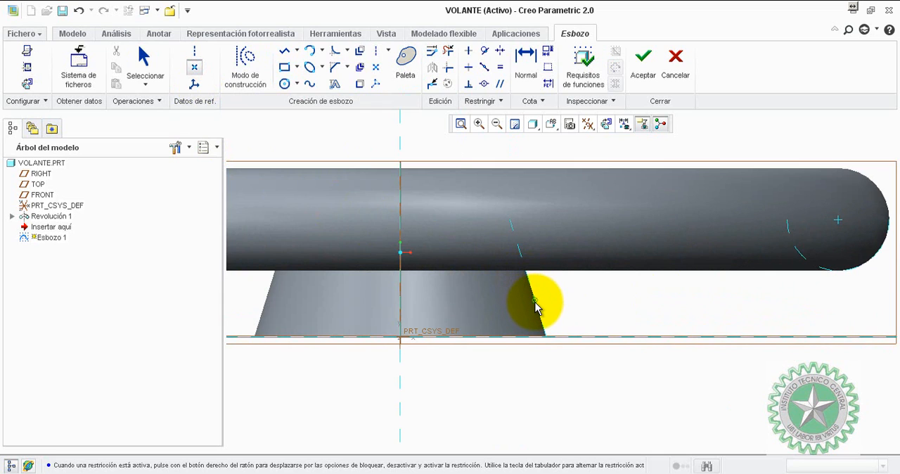
{"action": "left_click", "coordinate": [535, 305]}
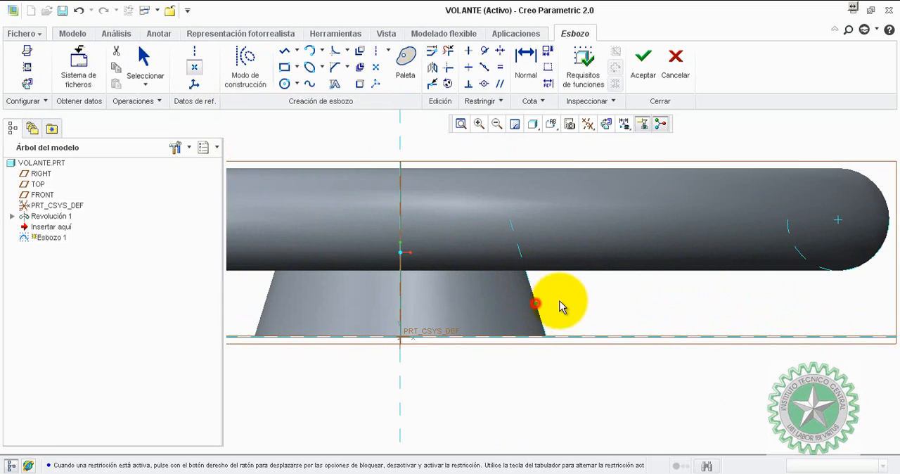
{"action": "left_click", "coordinate": [636, 287]}
{"action": "left_click", "coordinate": [728, 277]}
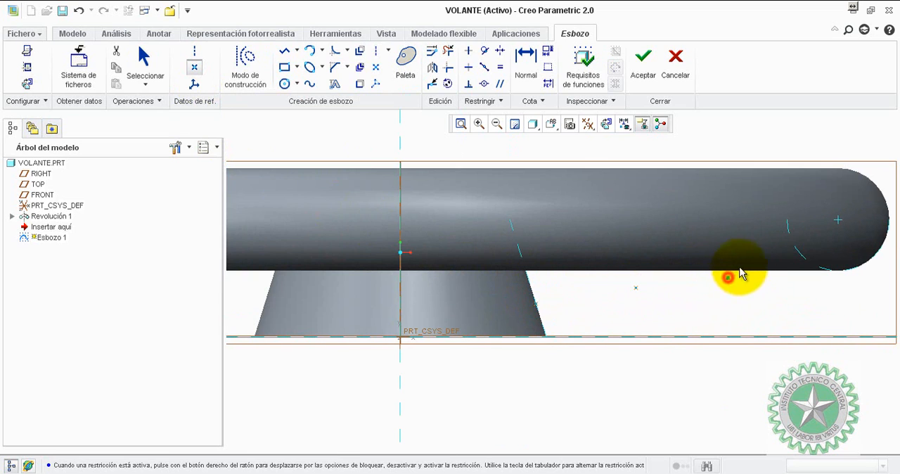
{"action": "left_click", "coordinate": [787, 224]}
{"action": "middle_click", "coordinate": [762, 305]}
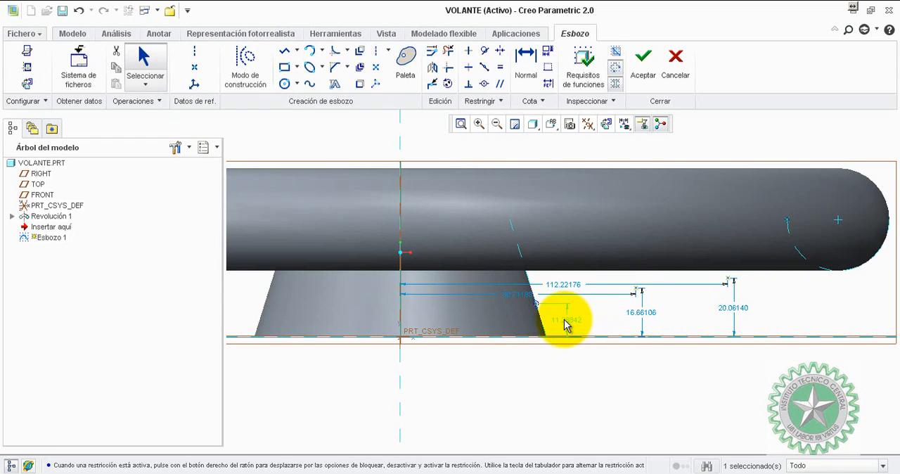
Place the two horizontal point dimensions below the hub base and set the hub-side point's height to 20 mm.
{"action": "left_click_drag", "start_coordinate": [516, 294], "coordinate": [515, 360]}
{"action": "left_click_drag", "start_coordinate": [561, 284], "coordinate": [554, 389]}
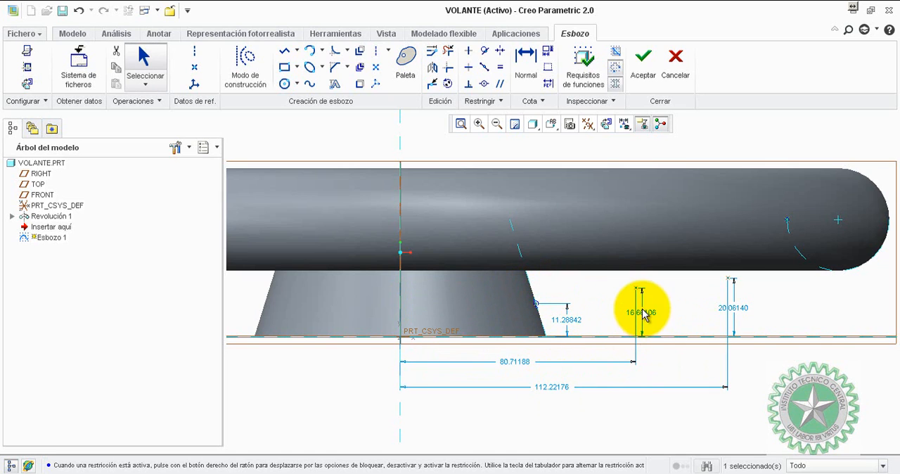
{"action": "double_click", "coordinate": [574, 325]}
{"action": "type", "text": "20"}
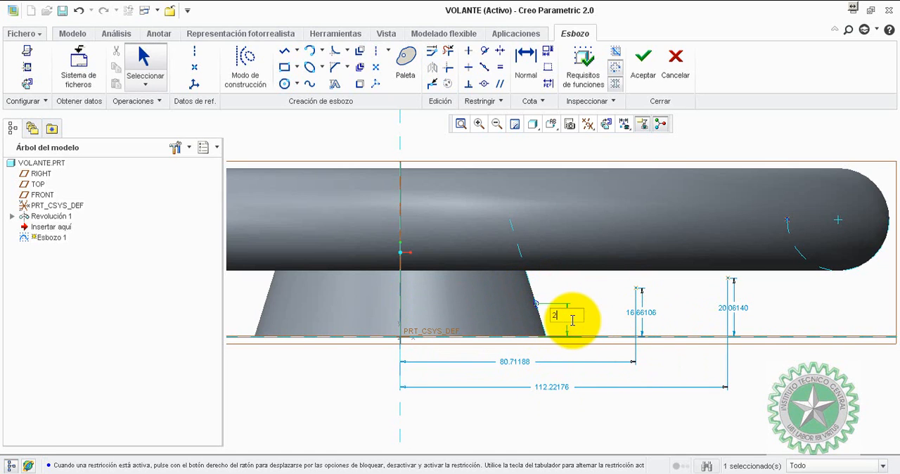
{"action": "key", "text": "Return"}
Set the heights of the two middle points above the base to 27.5 mm and 35 mm, from the hub outward.
{"action": "double_click", "coordinate": [638, 312]}
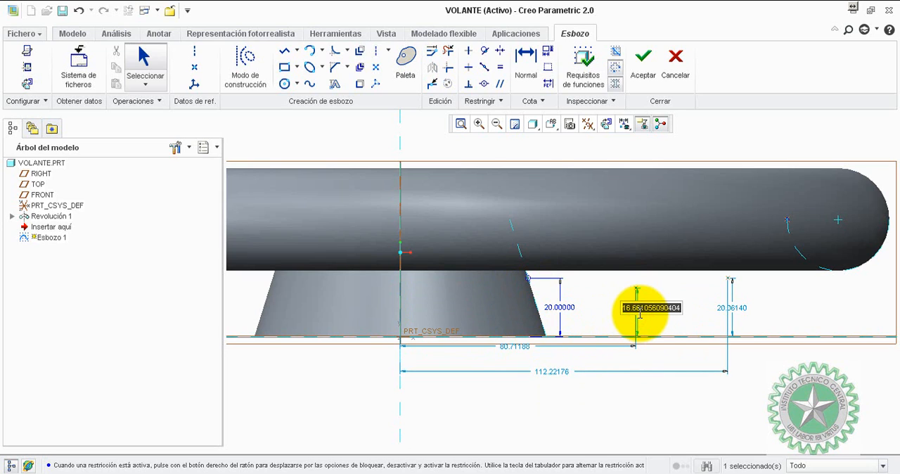
{"action": "type", "text": "27.5"}
{"action": "key", "text": "Return"}
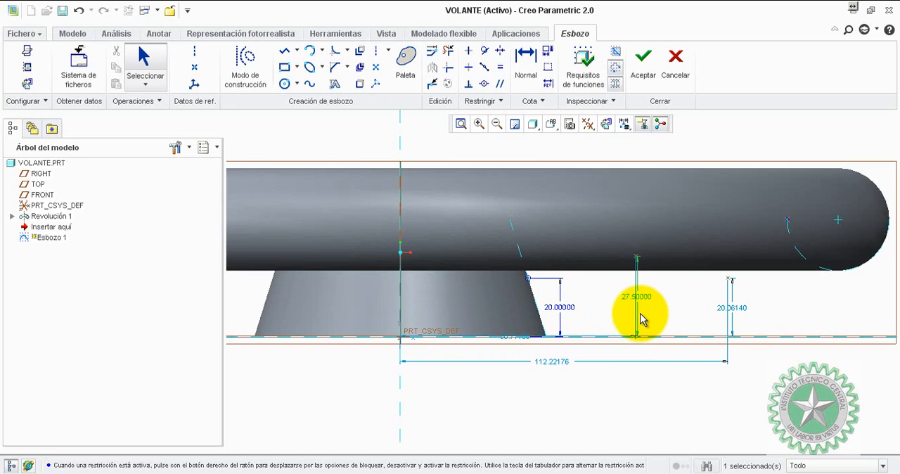
{"action": "double_click", "coordinate": [734, 309]}
{"action": "type", "text": "3"}
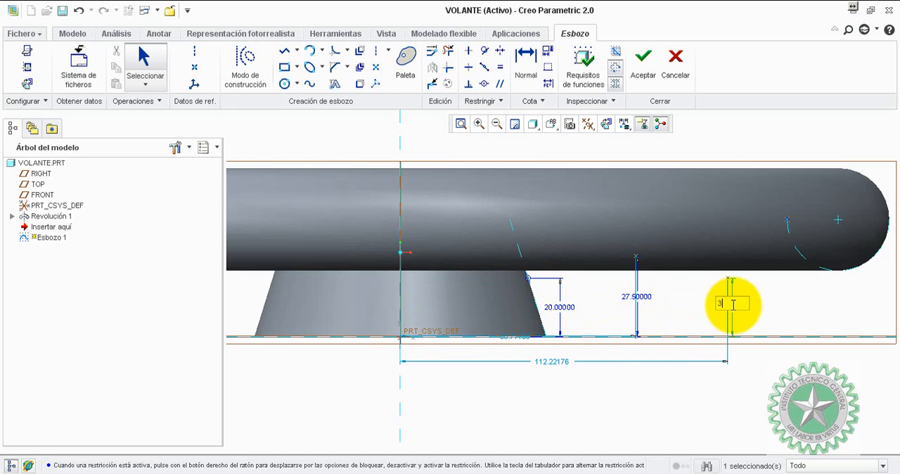
{"action": "left_click", "coordinate": [689, 298]}
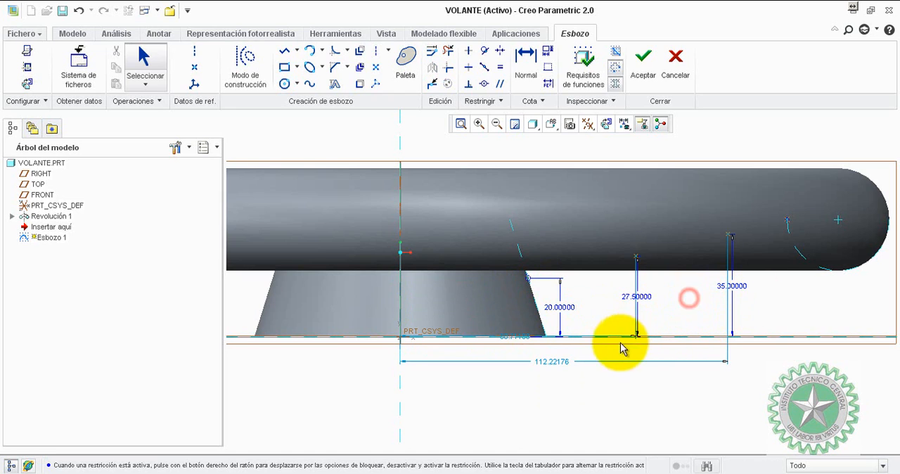
Set the two middle points' horizontal distances from the axis to 80 mm and 110 mm, spacing the dimensions apart.
{"action": "left_click_drag", "start_coordinate": [520, 346], "coordinate": [513, 383]}
{"action": "double_click", "coordinate": [508, 381]}
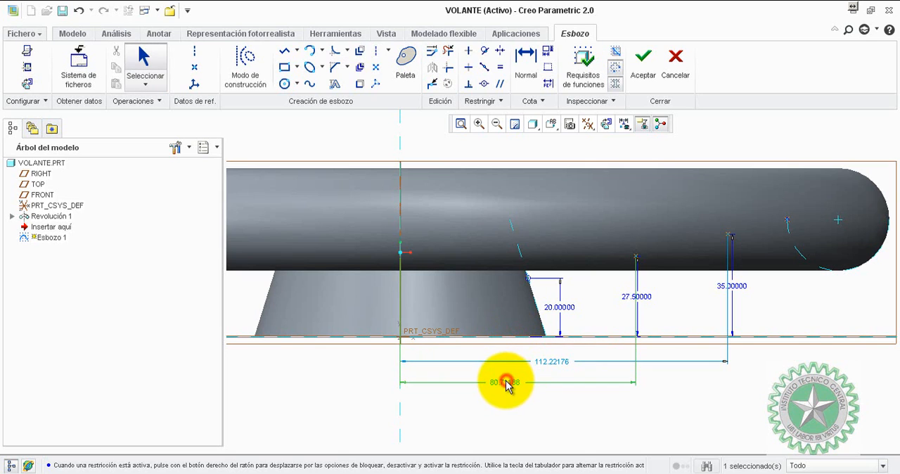
{"action": "type", "text": "80"}
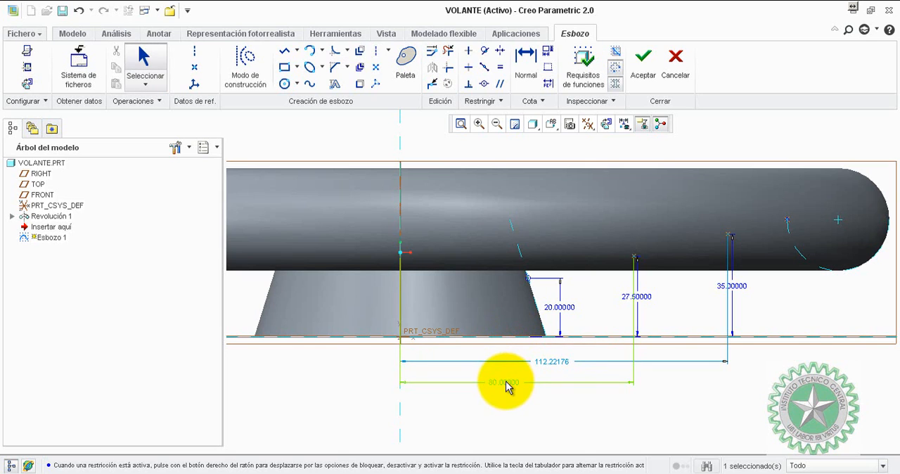
{"action": "key", "text": "Return"}
{"action": "double_click", "coordinate": [553, 358]}
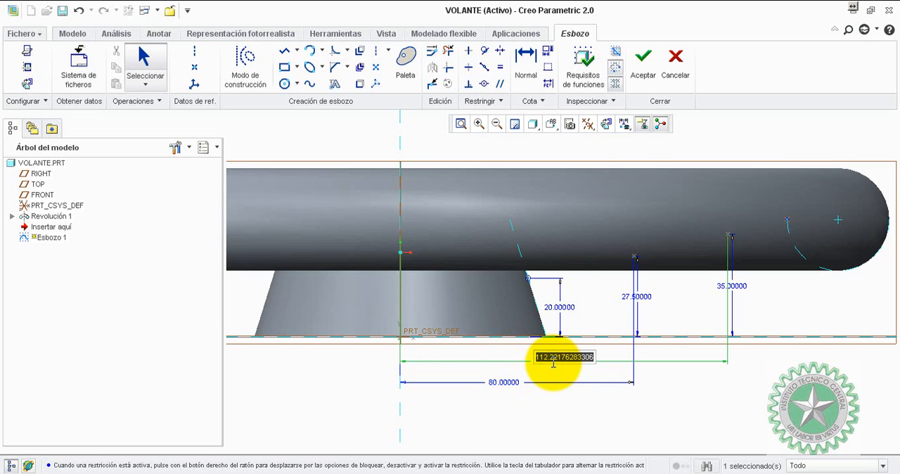
{"action": "type", "text": "110"}
{"action": "key", "text": "Return"}
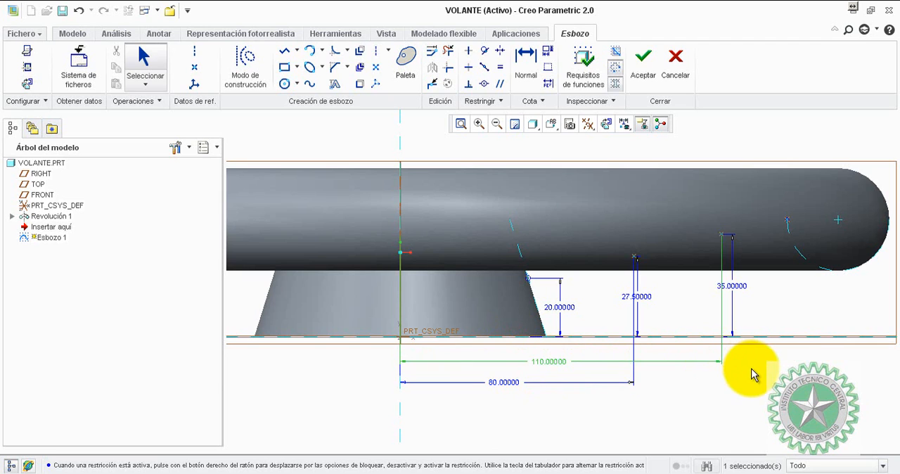
{"action": "left_click", "coordinate": [754, 391]}
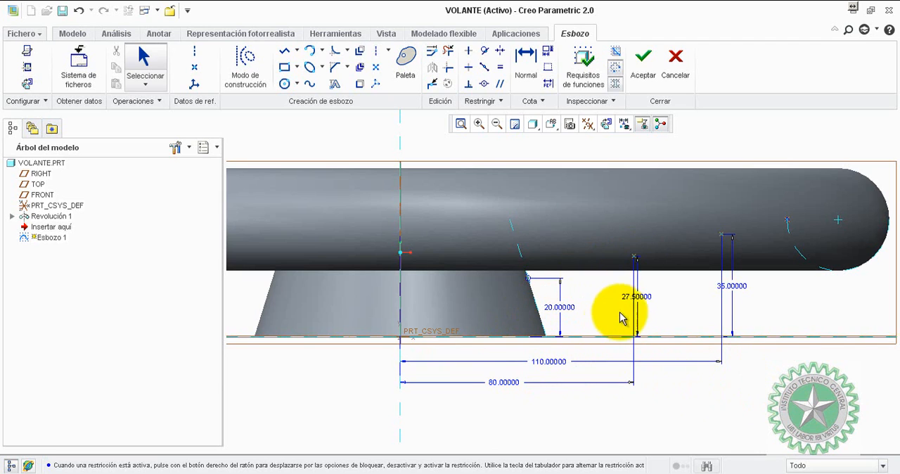
Set the height of the point 80 mm from the axis to 30 mm and offset its dimension away from the point.
{"action": "left_click", "coordinate": [637, 295]}
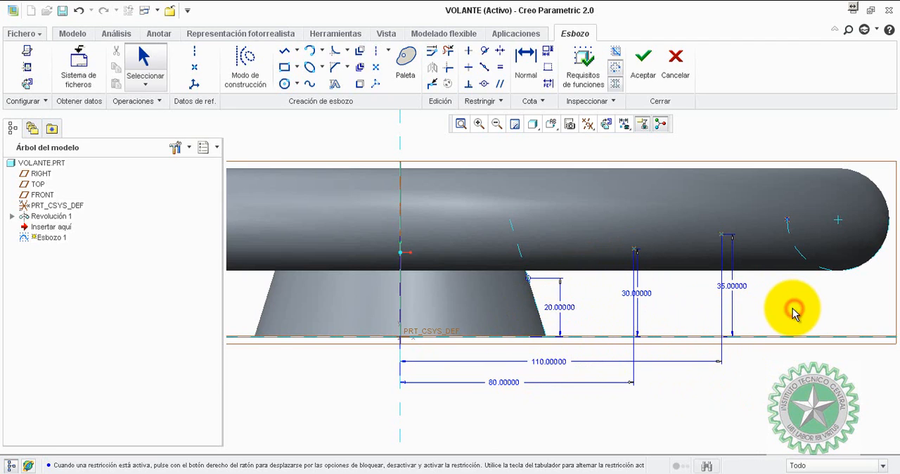
{"action": "left_click_drag", "start_coordinate": [637, 293], "coordinate": [655, 295]}
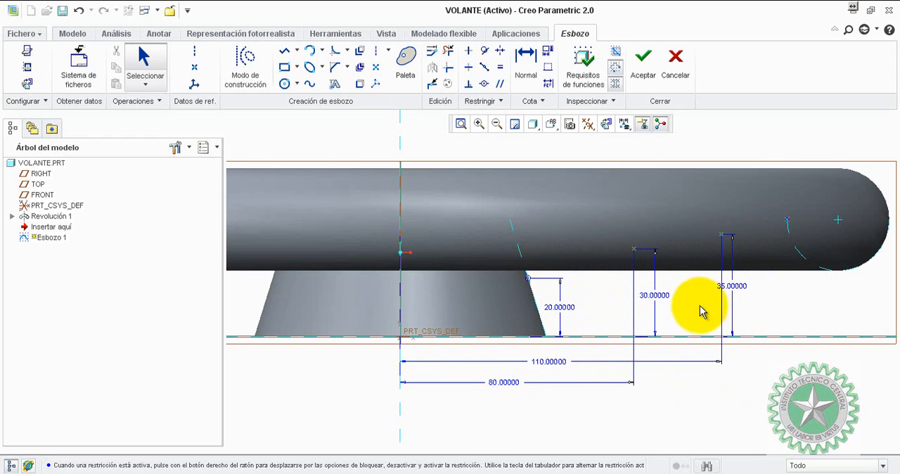
Draw a spline from the hub-side point through the two middle points to the point on the rim.
{"action": "left_click", "coordinate": [789, 309]}
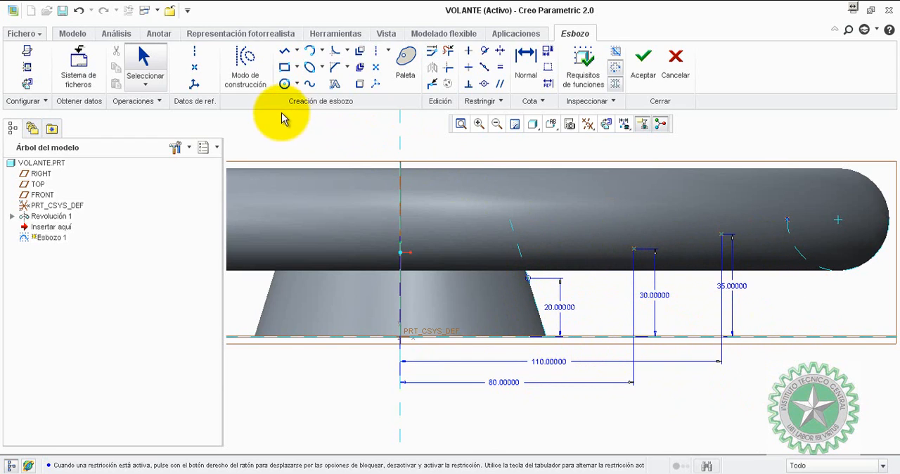
{"action": "left_click", "coordinate": [309, 84]}
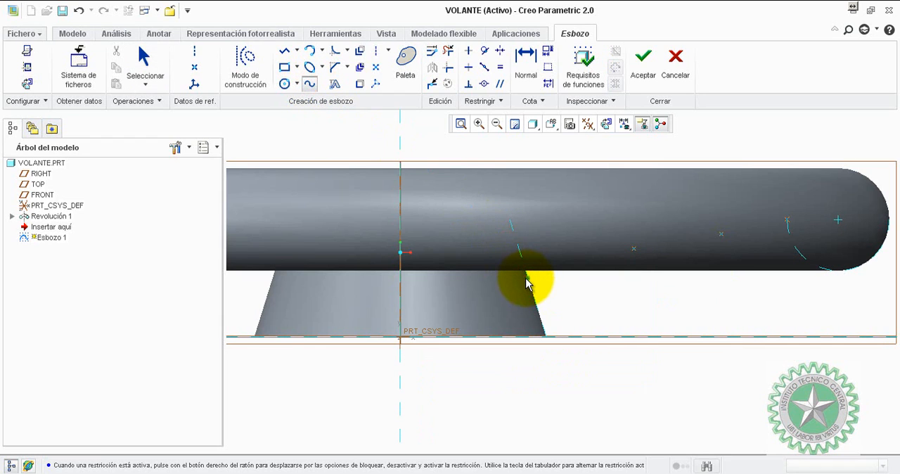
{"action": "left_click", "coordinate": [528, 278]}
{"action": "left_click", "coordinate": [634, 248]}
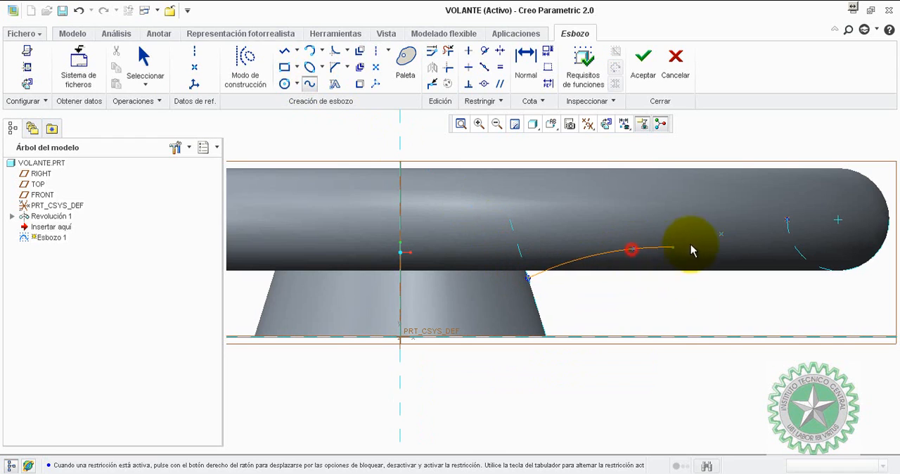
{"action": "left_click", "coordinate": [719, 236]}
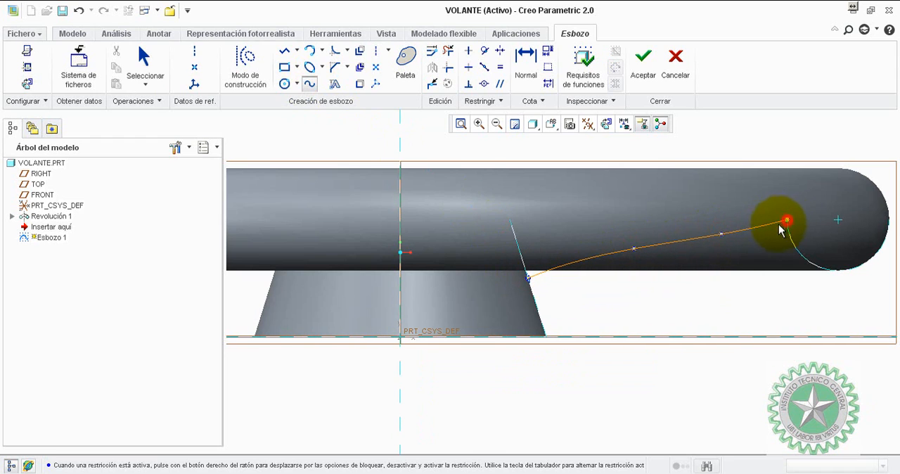
{"action": "left_click", "coordinate": [784, 222]}
{"action": "middle_click", "coordinate": [710, 287]}
{"action": "middle_click", "coordinate": [708, 288]}
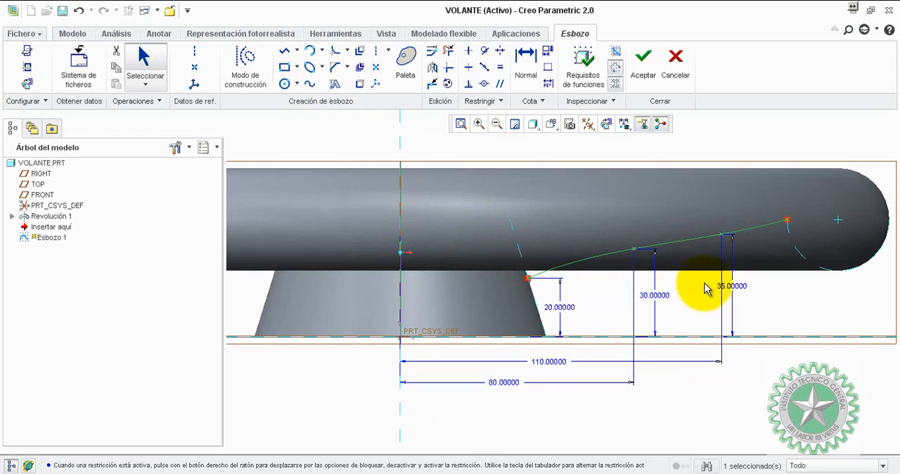
Set the height of the point 110 mm from the axis to 37.5 mm and accept the sketch.
{"action": "left_click", "coordinate": [776, 297]}
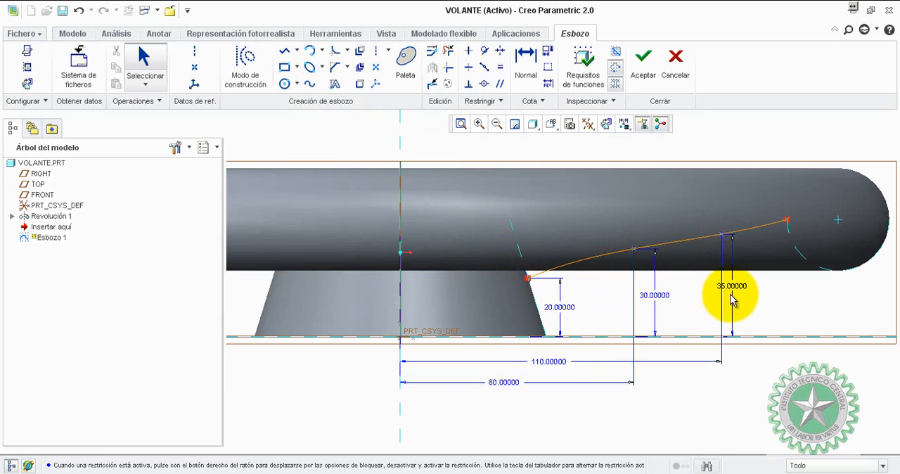
{"action": "left_click", "coordinate": [735, 287]}
{"action": "type", "text": "37"}
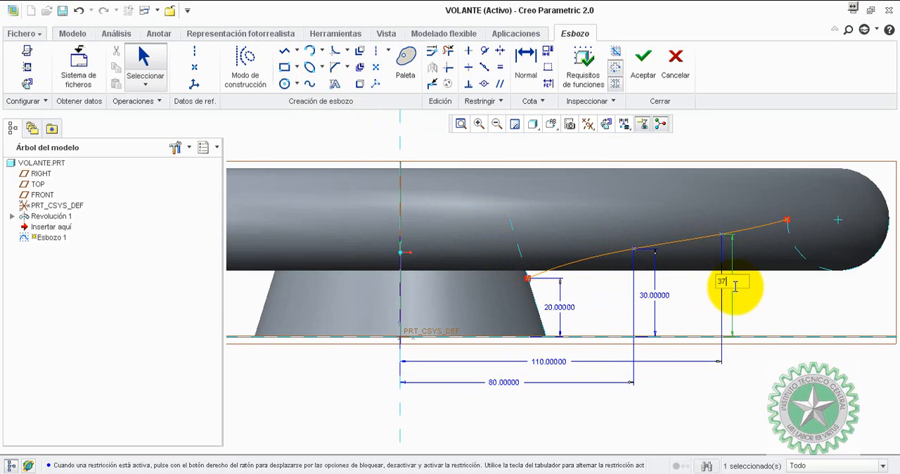
{"action": "type", "text": ".5"}
{"action": "key", "text": "Return"}
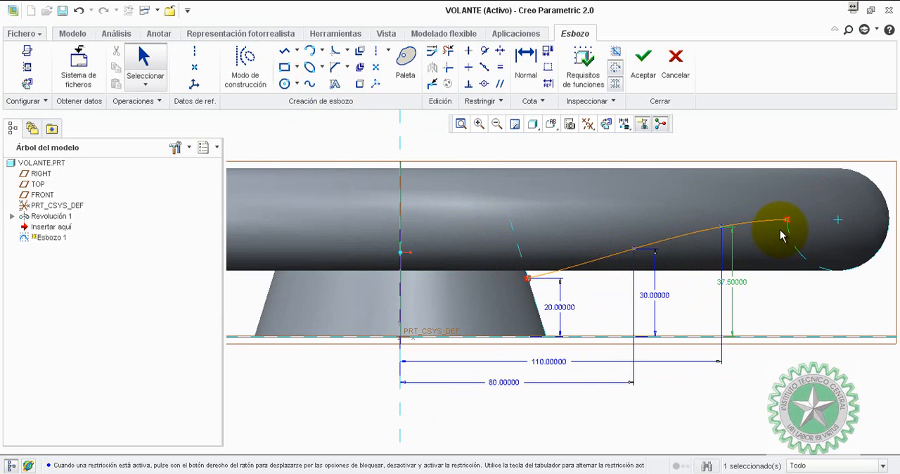
{"action": "scroll", "coordinate": [789, 232], "scroll_direction": "up", "scroll_amount": 3}
{"action": "scroll", "coordinate": [754, 225], "scroll_direction": "down", "scroll_amount": 3}
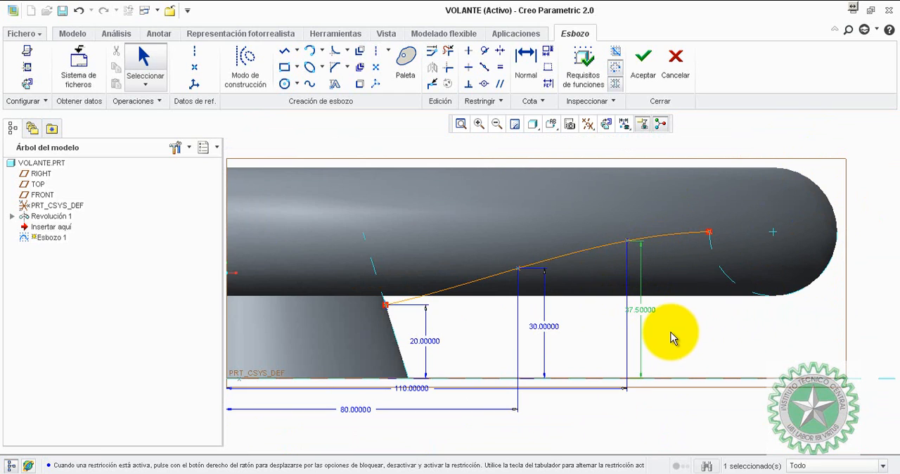
{"action": "left_click", "coordinate": [671, 332]}
{"action": "scroll", "coordinate": [716, 319], "scroll_direction": "down", "scroll_amount": 3}
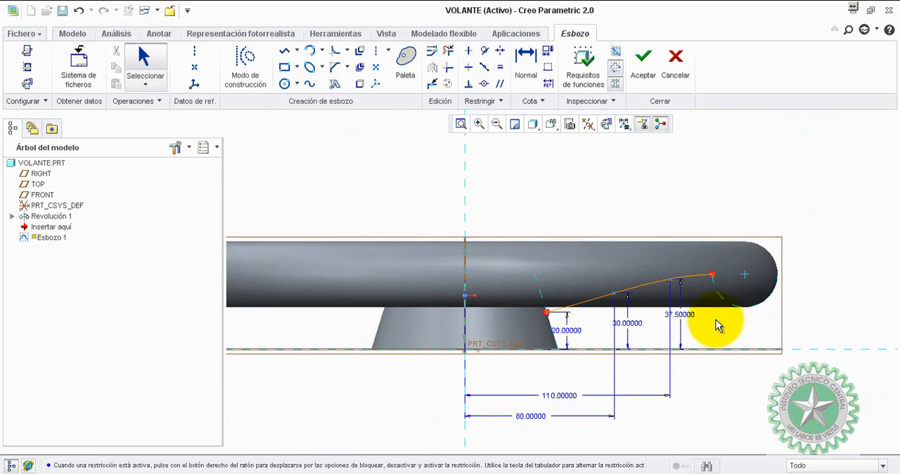
{"action": "left_click", "coordinate": [643, 68]}
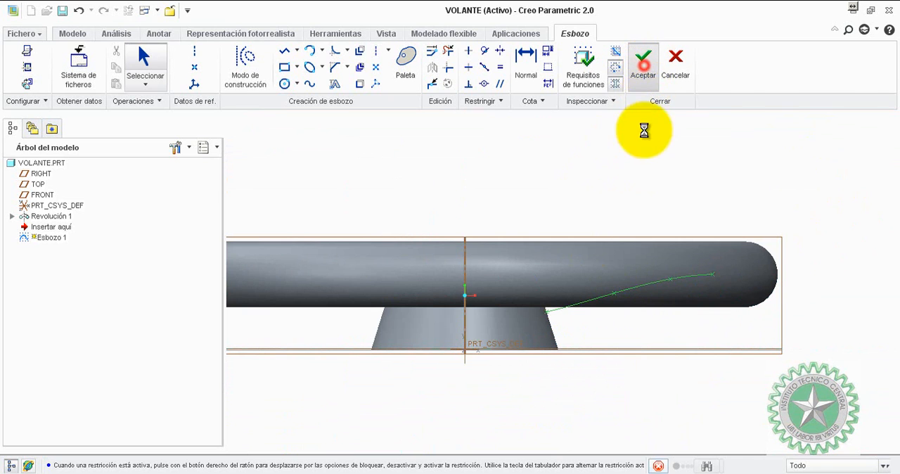
Start a Sweep and select the sketched hub-to-rim curve as its origin trajectory.
{"action": "mouse_move", "coordinate": [658, 187]}
{"action": "middle_mouse_down"}
{"action": "mouse_move", "coordinate": [707, 215]}
{"action": "mouse_move", "coordinate": [682, 224]}
{"action": "middle_mouse_up"}
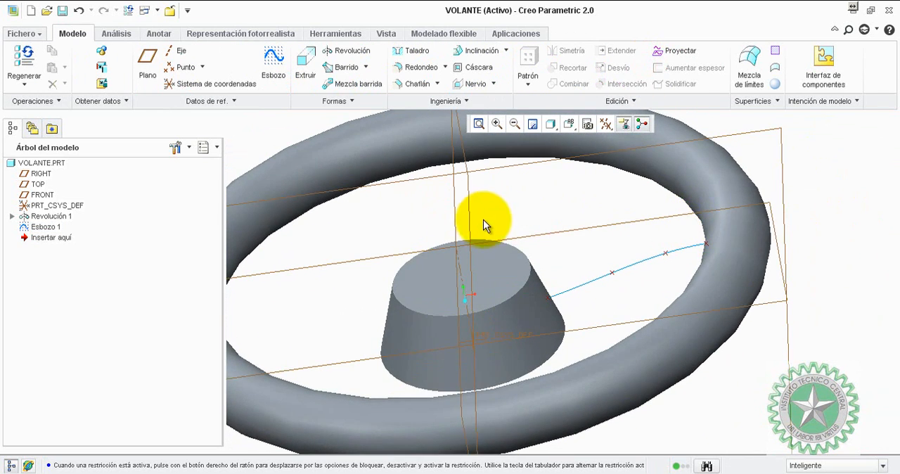
{"action": "left_click", "coordinate": [346, 68]}
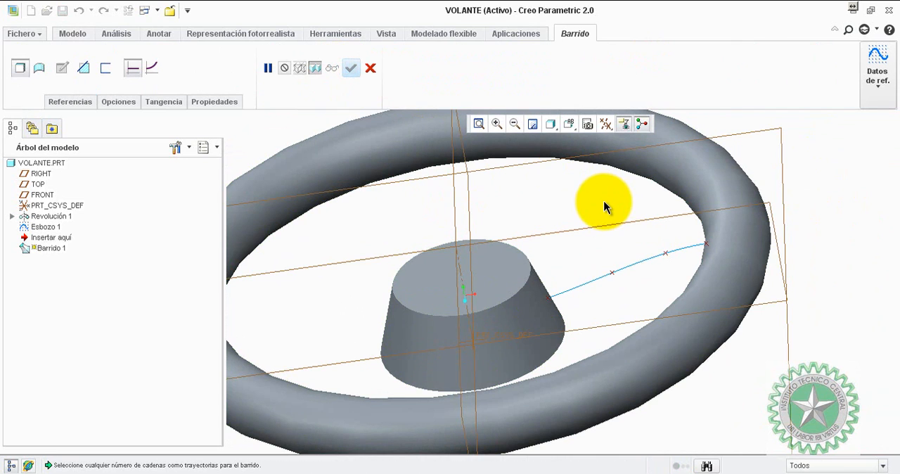
{"action": "left_click", "coordinate": [77, 101]}
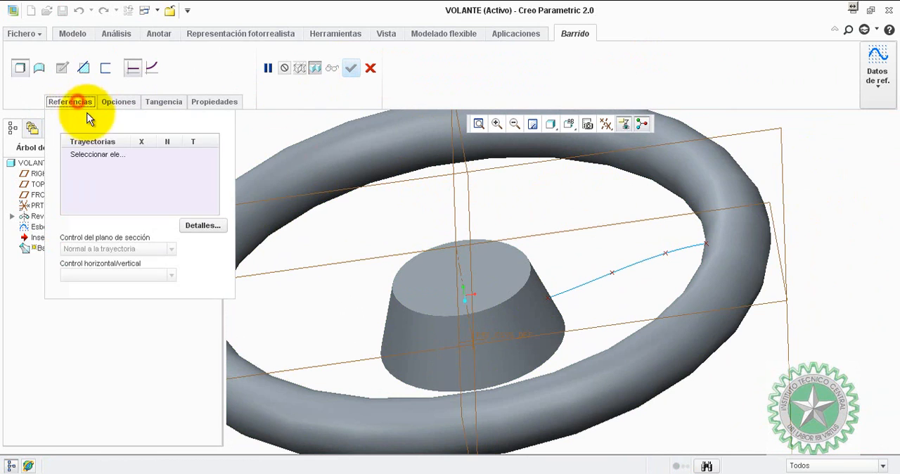
{"action": "left_click", "coordinate": [92, 154]}
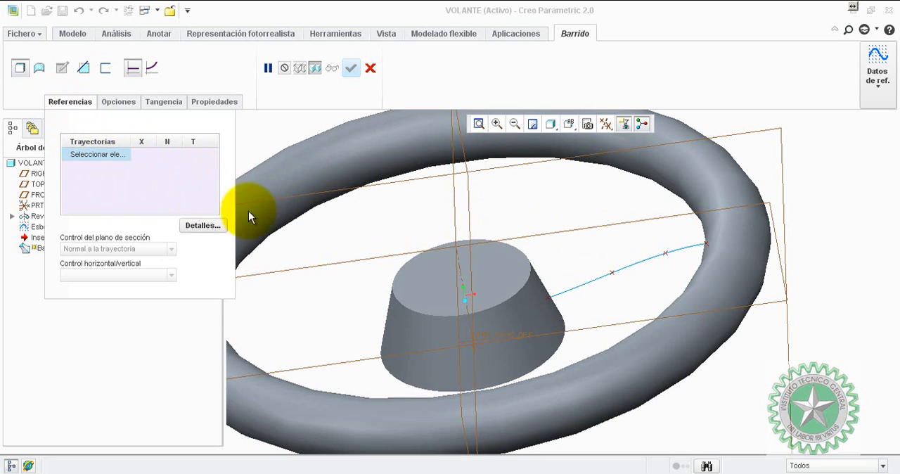
{"action": "left_click", "coordinate": [642, 261]}
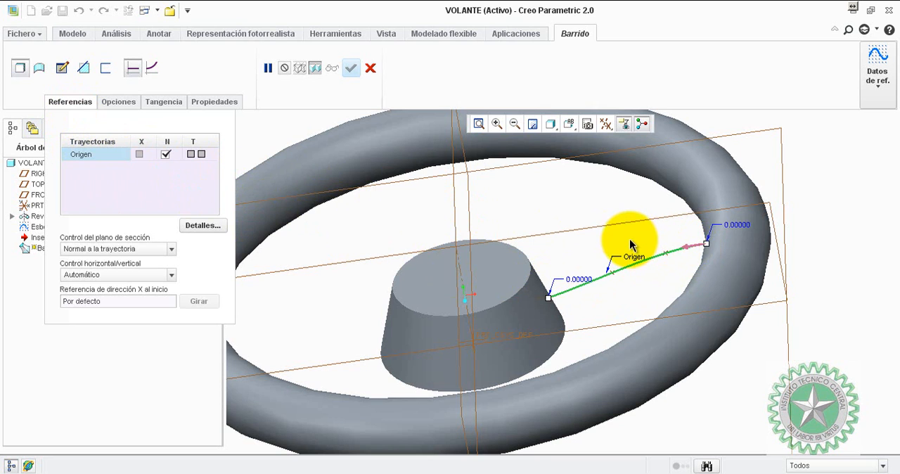
Examine the trajectory's start arrow at the rim and its opposite end at the hub.
{"action": "middle_click_drag", "start_coordinate": [629, 242], "coordinate": [643, 238]}
{"action": "scroll", "coordinate": [652, 272], "scroll_direction": "down", "scroll_amount": 1}
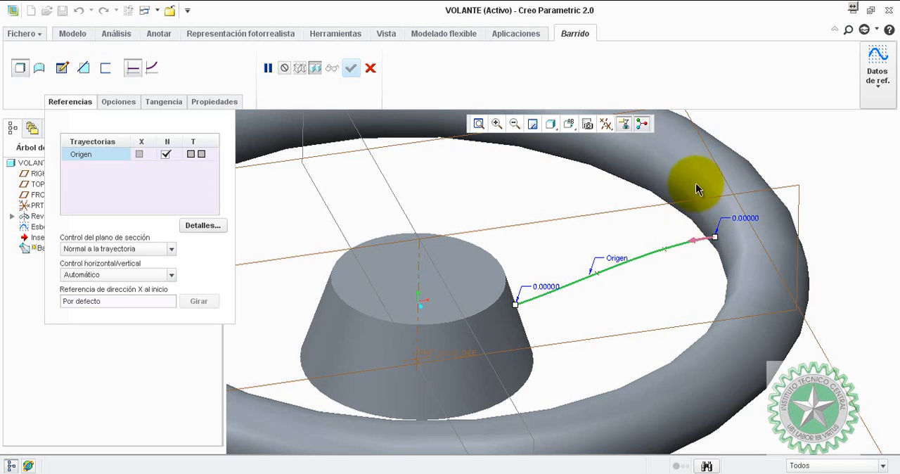
{"action": "scroll", "coordinate": [714, 238], "scroll_direction": "up", "scroll_amount": 1}
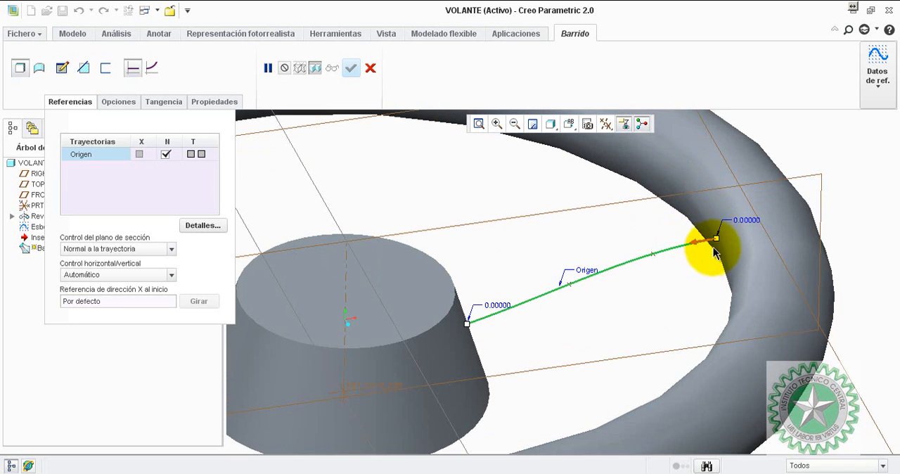
{"action": "left_click_drag", "start_coordinate": [716, 239], "coordinate": [467, 323]}
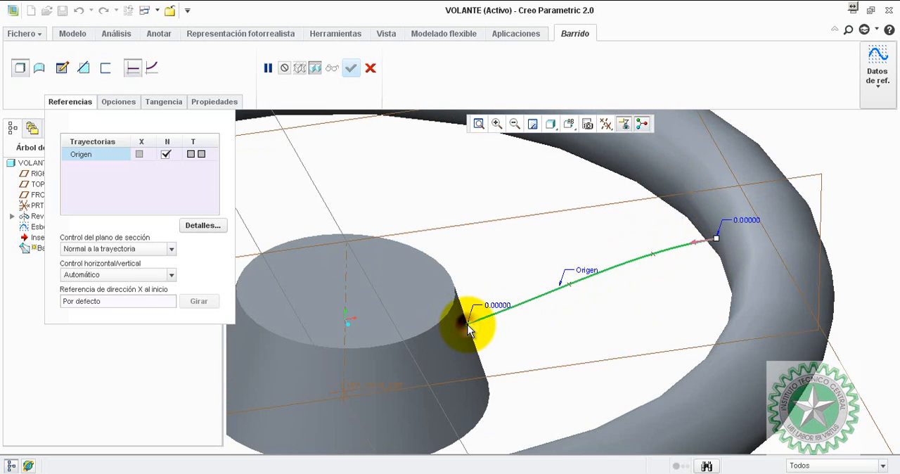
{"action": "right_click", "coordinate": [467, 325]}
{"action": "left_click", "coordinate": [486, 277]}
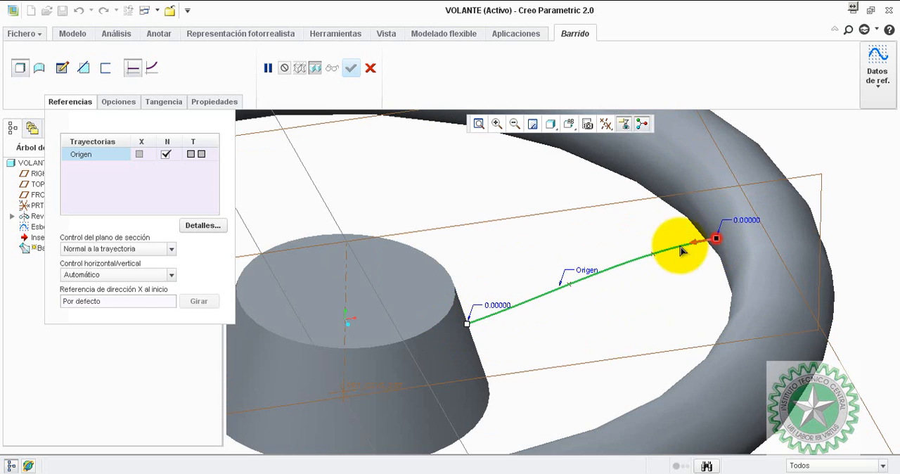
{"action": "left_click_drag", "start_coordinate": [681, 248], "coordinate": [718, 241]}
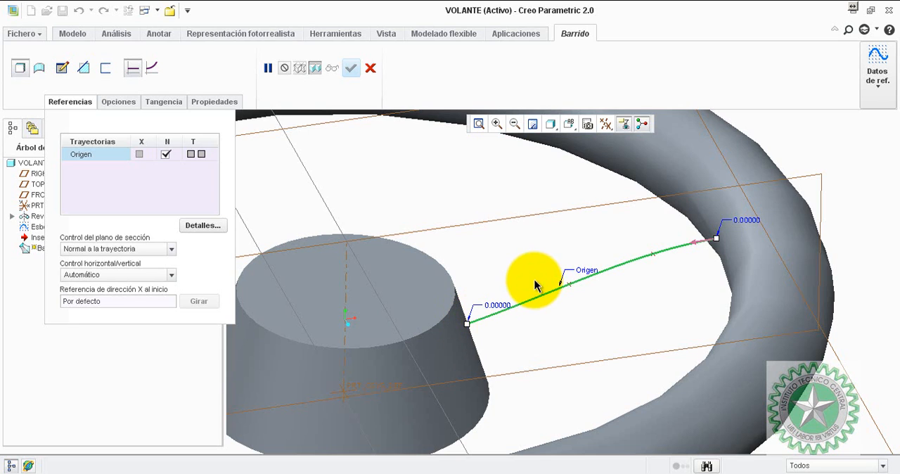
Open the sweep section sketch and draw a circle about 33.6 mm in diameter centred on the trajectory's start at the rim.
{"action": "left_click", "coordinate": [65, 68]}
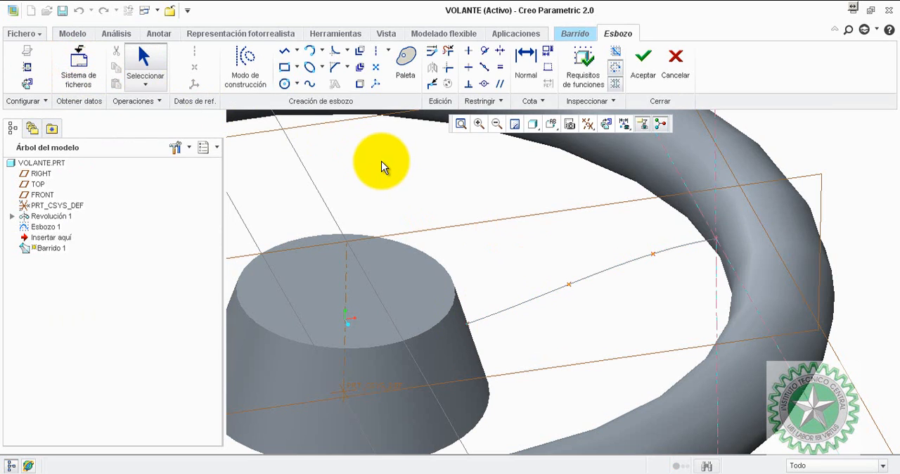
{"action": "middle_click_drag", "start_coordinate": [679, 273], "coordinate": [682, 275]}
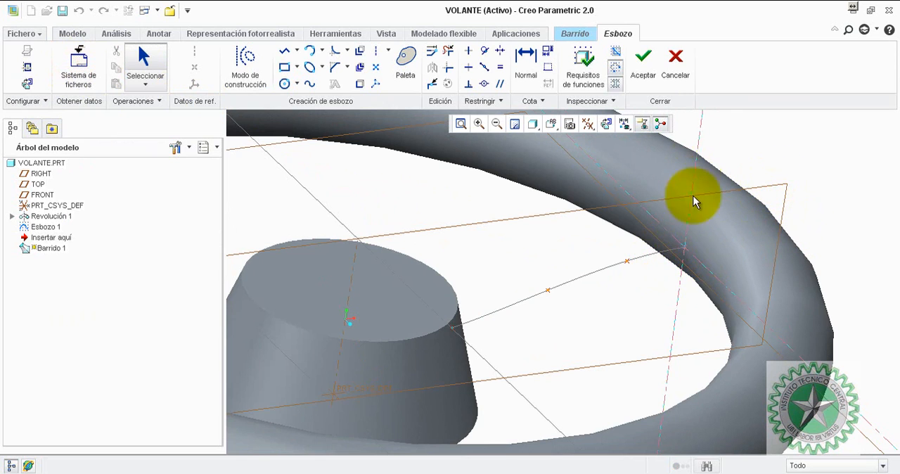
{"action": "left_click", "coordinate": [284, 84]}
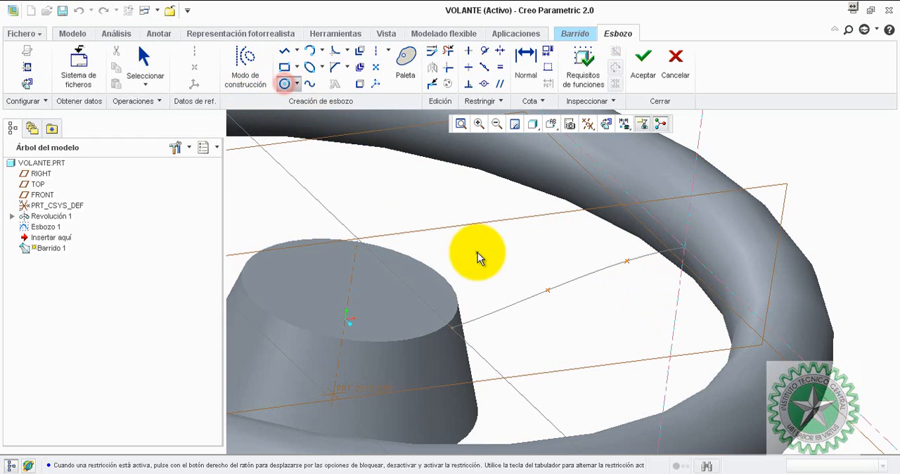
{"action": "left_click", "coordinate": [684, 247]}
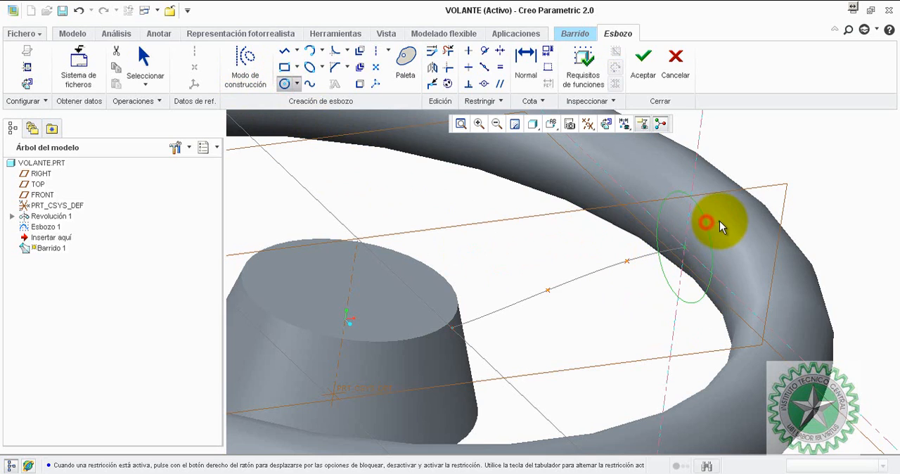
{"action": "left_click", "coordinate": [719, 221]}
{"action": "middle_click", "coordinate": [734, 225]}
Set the section circle's diameter to 20 mm and accept the section sketch.
{"action": "double_click", "coordinate": [735, 222]}
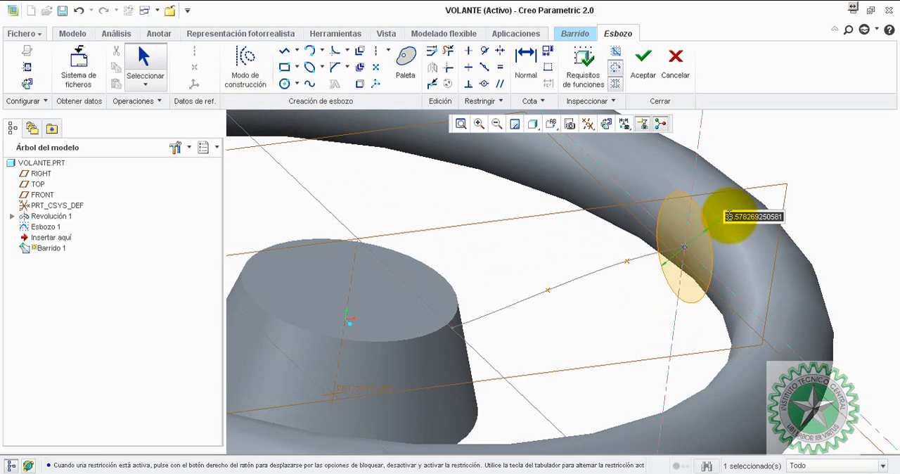
{"action": "type", "text": "20"}
{"action": "key", "text": "Return"}
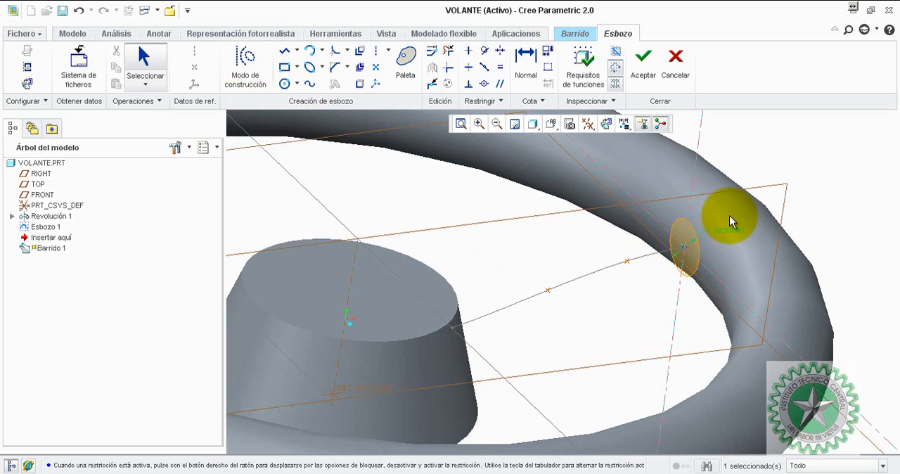
{"action": "mouse_move", "coordinate": [699, 199]}
{"action": "middle_mouse_down"}
{"action": "mouse_move", "coordinate": [687, 187]}
{"action": "mouse_move", "coordinate": [695, 176]}
{"action": "mouse_move", "coordinate": [694, 197]}
{"action": "middle_mouse_up"}
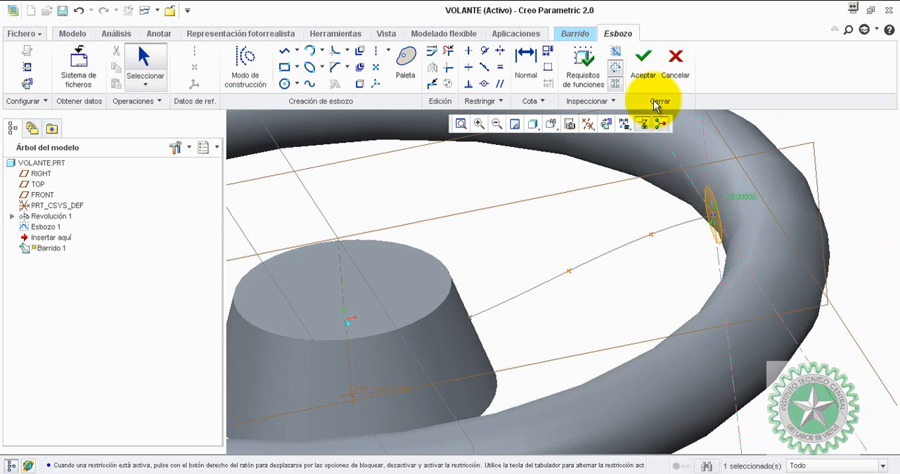
{"action": "left_click", "coordinate": [643, 57]}
Preview the swept spoke and inspect how its ends meet the rim and the hub.
{"action": "mouse_move", "coordinate": [513, 204]}
{"action": "middle_mouse_down"}
{"action": "mouse_move", "coordinate": [504, 225]}
{"action": "mouse_move", "coordinate": [511, 214]}
{"action": "middle_mouse_up"}
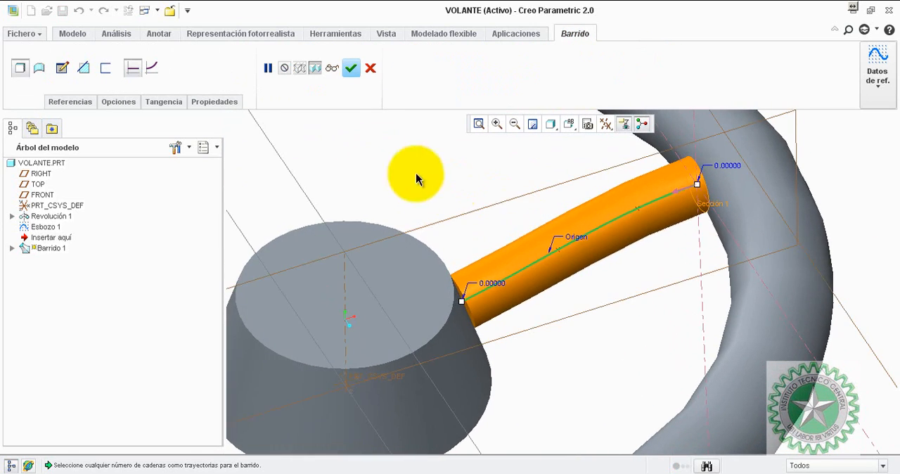
{"action": "left_click", "coordinate": [333, 68]}
{"action": "middle_click_drag", "start_coordinate": [469, 187], "coordinate": [609, 173]}
{"action": "scroll", "coordinate": [651, 161], "scroll_direction": "down", "scroll_amount": 5}
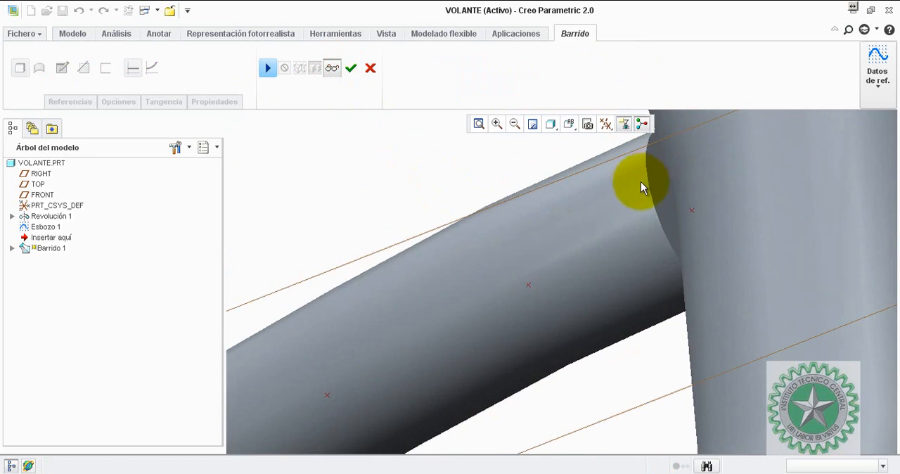
{"action": "scroll", "coordinate": [582, 192], "scroll_direction": "up", "scroll_amount": 5}
{"action": "middle_click_drag", "start_coordinate": [584, 192], "coordinate": [417, 277]}
{"action": "scroll", "coordinate": [407, 267], "scroll_direction": "down", "scroll_amount": 4}
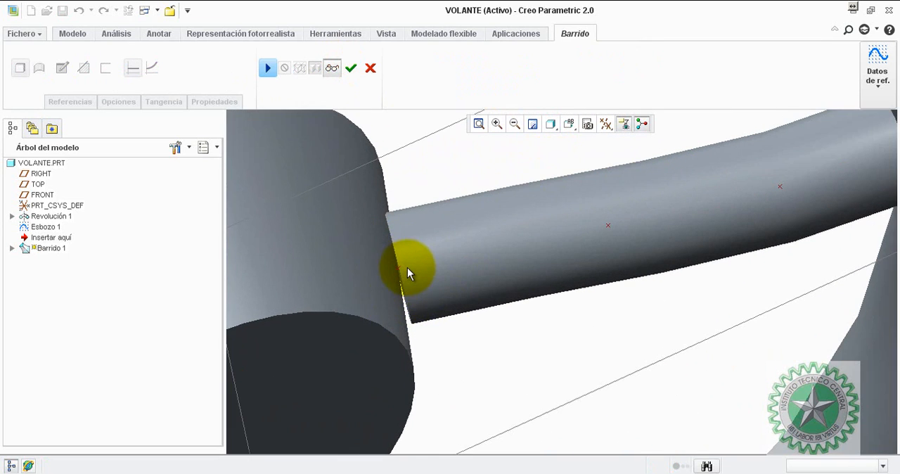
{"action": "scroll", "coordinate": [492, 329], "scroll_direction": "up", "scroll_amount": 4}
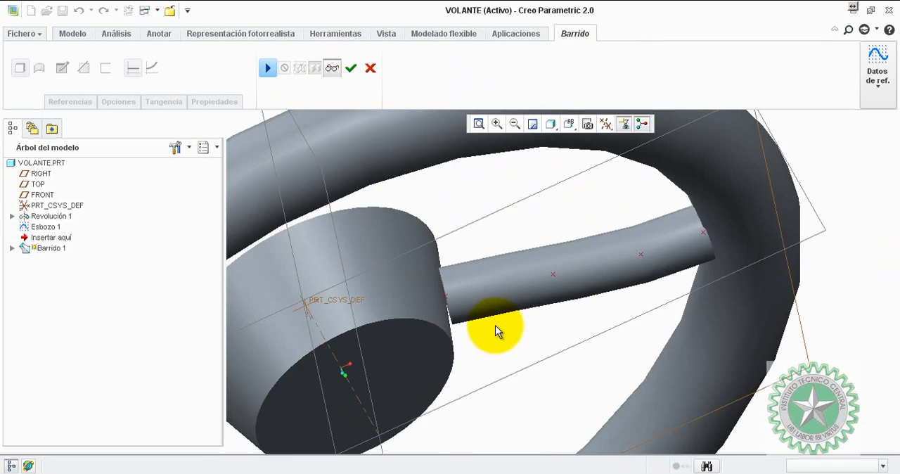
{"action": "middle_click_drag", "start_coordinate": [495, 324], "coordinate": [426, 225]}
Leave the preview and enable Combinar extremos so the sweep's ends merge with the hub and rim.
{"action": "left_click", "coordinate": [267, 69]}
{"action": "left_click", "coordinate": [119, 103]}
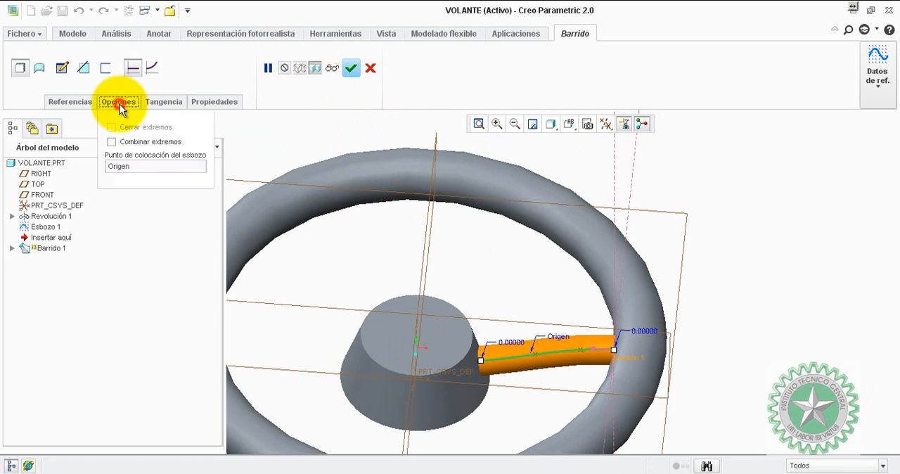
{"action": "left_click", "coordinate": [112, 142]}
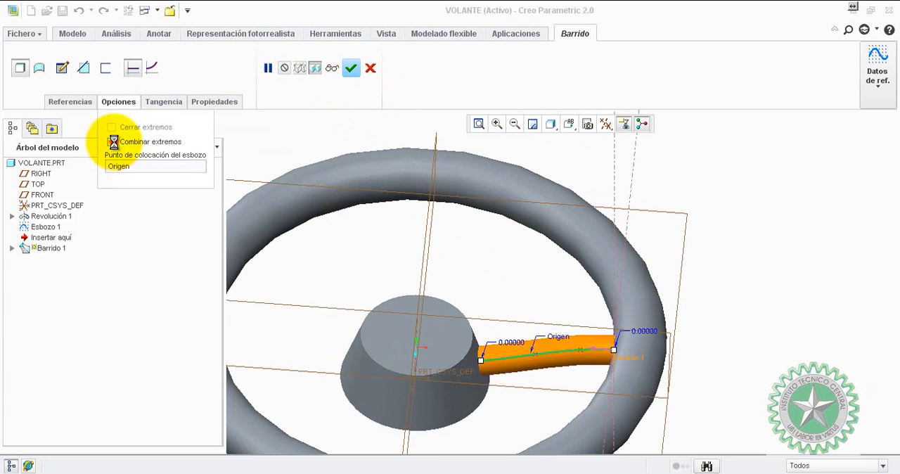
{"action": "middle_click_drag", "start_coordinate": [526, 302], "coordinate": [623, 358]}
{"action": "scroll", "coordinate": [613, 353], "scroll_direction": "up", "scroll_amount": 5}
{"action": "middle_click_drag", "start_coordinate": [544, 308], "coordinate": [502, 320]}
{"action": "scroll", "coordinate": [501, 320], "scroll_direction": "up", "scroll_amount": 5}
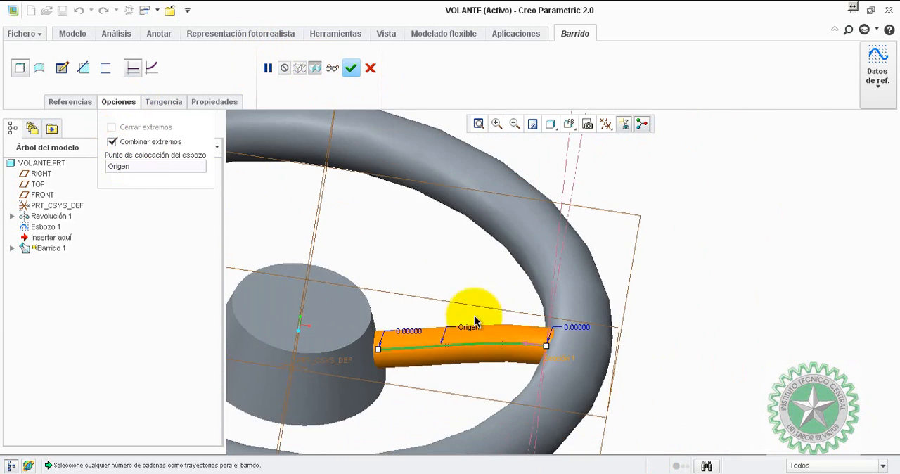
Check the merged joint at the hub and accept the spoke sweep.
{"action": "scroll", "coordinate": [366, 356], "scroll_direction": "down", "scroll_amount": 7}
{"action": "middle_click_drag", "start_coordinate": [411, 270], "coordinate": [434, 271]}
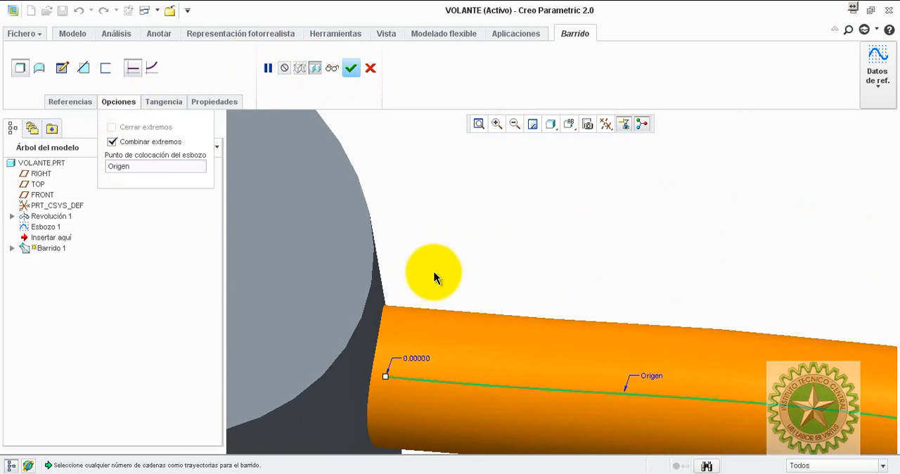
{"action": "left_click", "coordinate": [352, 68]}
{"action": "scroll", "coordinate": [556, 204], "scroll_direction": "up", "scroll_amount": 3}
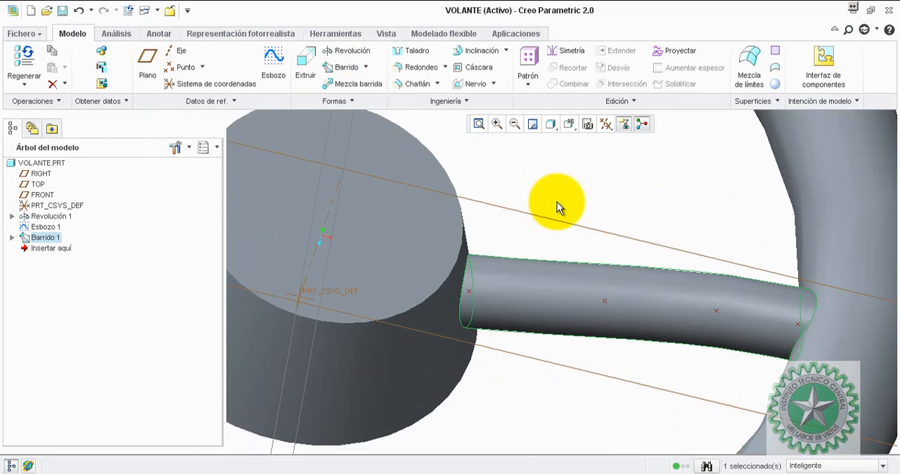
{"action": "middle_click_drag", "start_coordinate": [556, 204], "coordinate": [579, 190]}
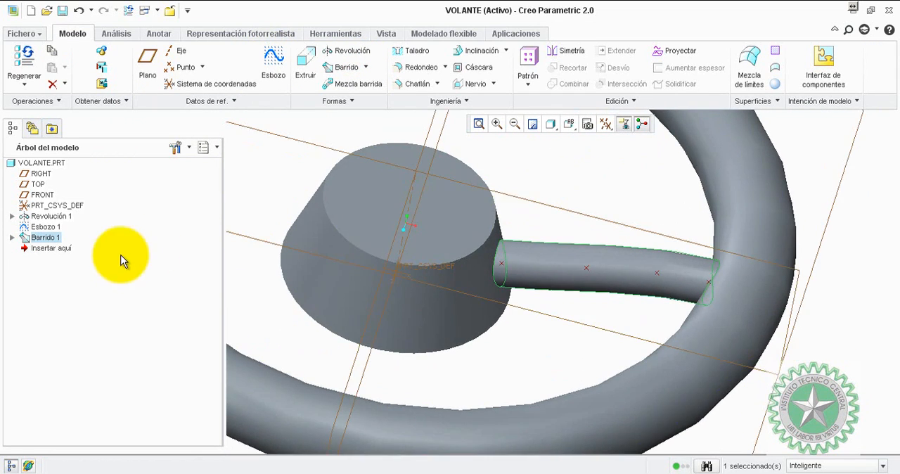
Hide the spoke's trajectory sketch, Esbozo 1.
{"action": "left_click", "coordinate": [101, 254]}
{"action": "left_click", "coordinate": [41, 227]}
{"action": "right_click", "coordinate": [41, 228]}
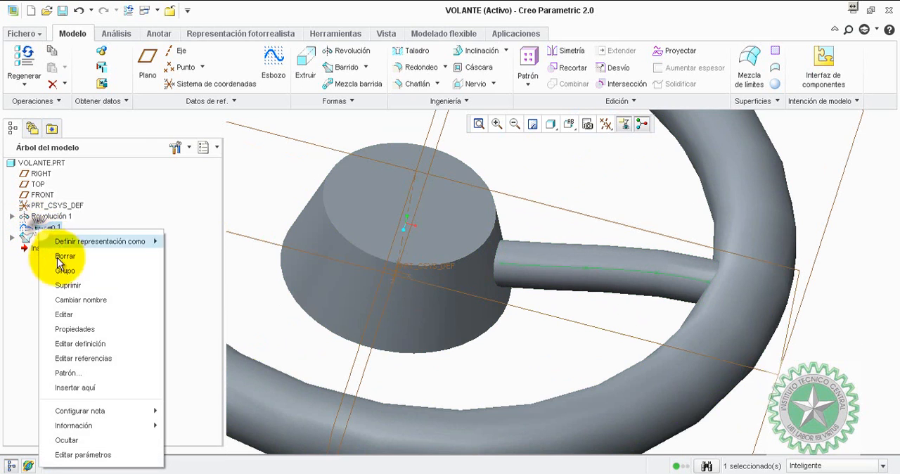
{"action": "left_click", "coordinate": [77, 440]}
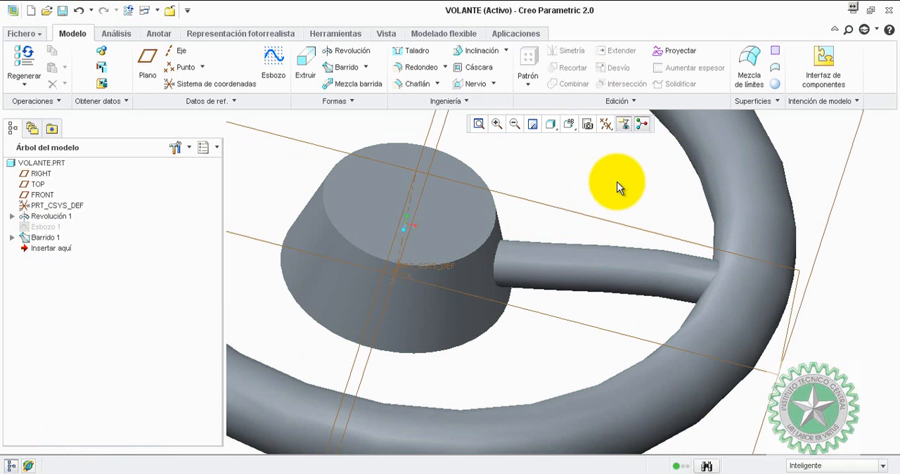
Start a round on the spoke's end edges at the hub and rim, pulling the radius to about 3.4 mm.
{"action": "left_click", "coordinate": [418, 67]}
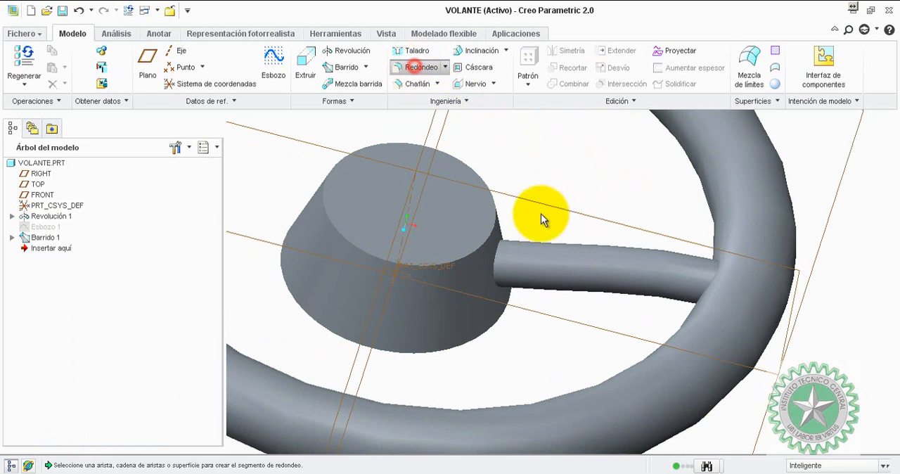
{"action": "left_click", "coordinate": [499, 253]}
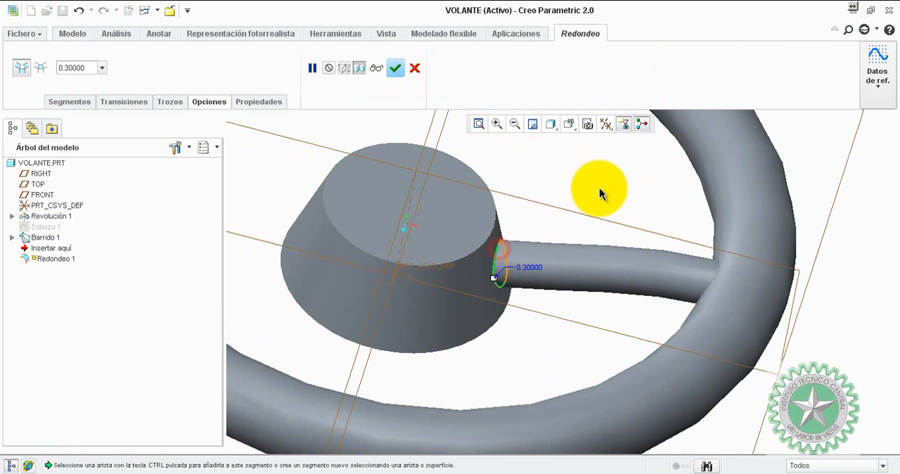
{"action": "middle_click_drag", "start_coordinate": [606, 209], "coordinate": [618, 203]}
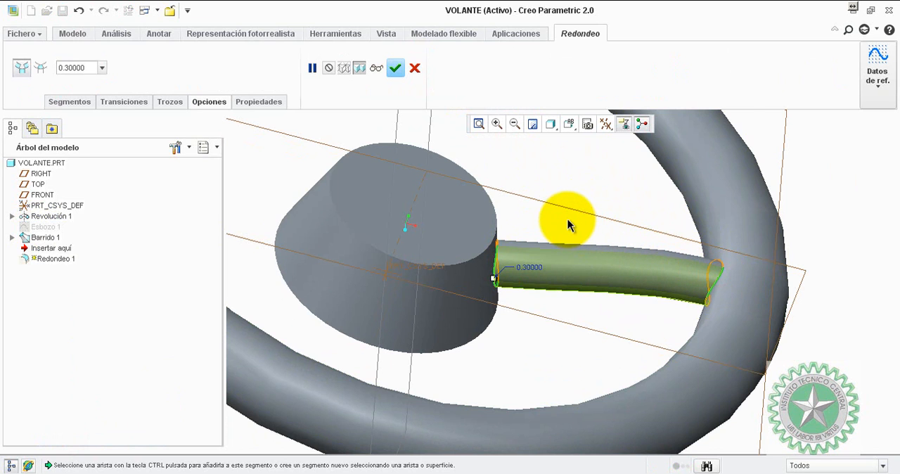
{"action": "middle_click_drag", "start_coordinate": [542, 221], "coordinate": [569, 211]}
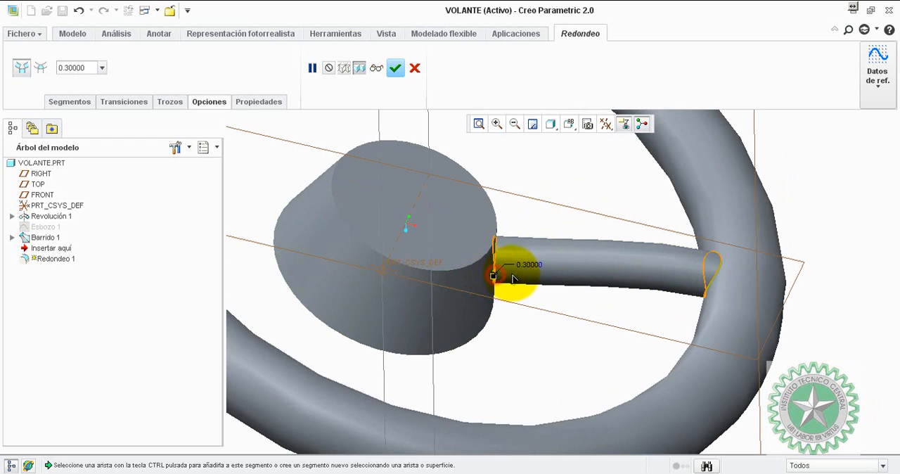
{"action": "scroll", "coordinate": [496, 282], "scroll_direction": "down", "scroll_amount": 6}
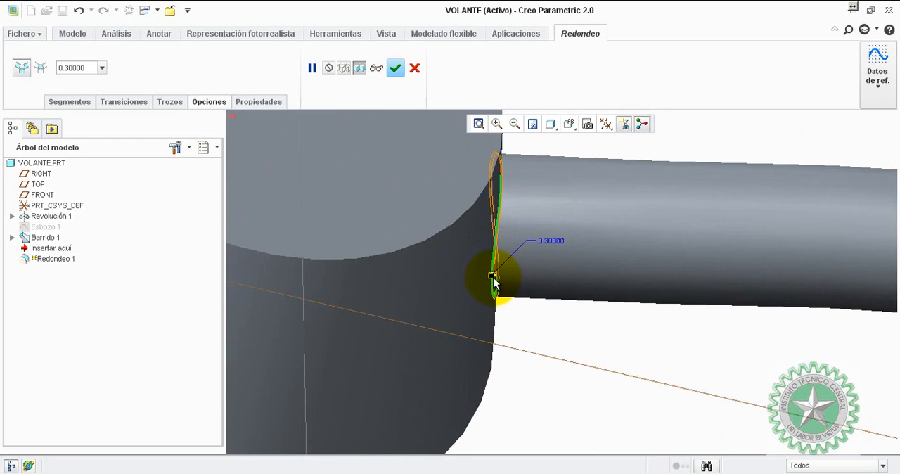
{"action": "left_click_drag", "start_coordinate": [491, 274], "coordinate": [482, 299]}
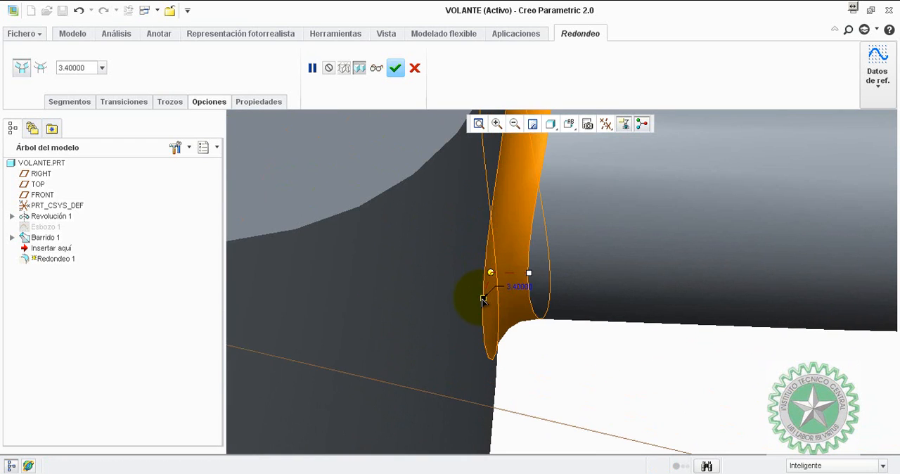
Set the radius of the round on the spoke's ends to 7 mm.
{"action": "scroll", "coordinate": [605, 251], "scroll_direction": "up", "scroll_amount": 5}
{"action": "mouse_move", "coordinate": [605, 251]}
{"action": "middle_mouse_down"}
{"action": "mouse_move", "coordinate": [659, 187]}
{"action": "mouse_move", "coordinate": [649, 166]}
{"action": "mouse_move", "coordinate": [698, 203]}
{"action": "mouse_move", "coordinate": [625, 237]}
{"action": "middle_mouse_up"}
{"action": "left_click_drag", "start_coordinate": [573, 243], "coordinate": [579, 237]}
{"action": "middle_click_drag", "start_coordinate": [606, 224], "coordinate": [606, 176]}
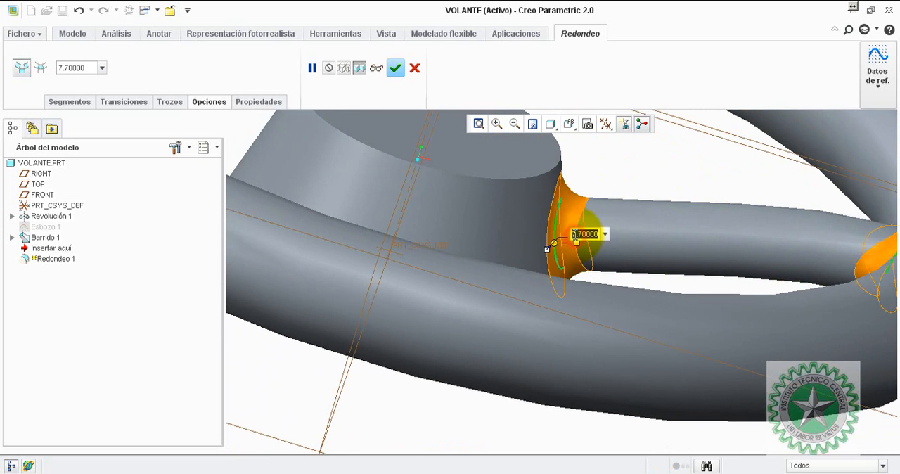
{"action": "scroll", "coordinate": [670, 209], "scroll_direction": "up", "scroll_amount": 4}
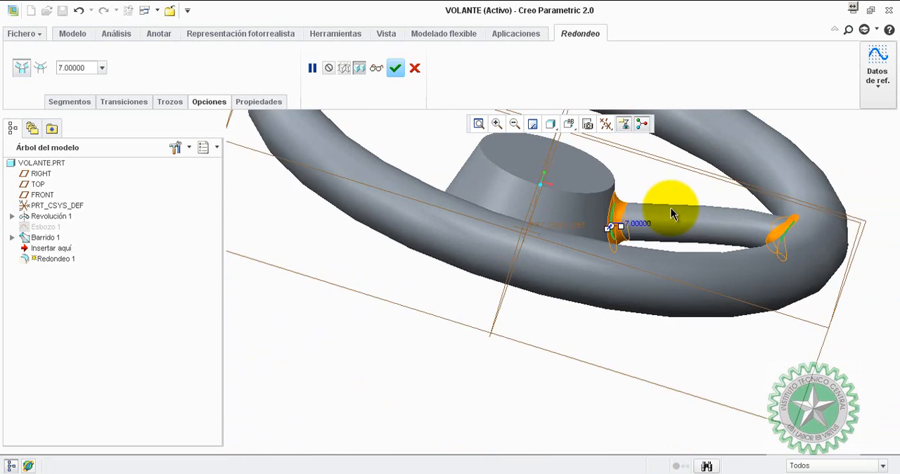
Remove the rim edge from the round's selection and accept the 7 mm round at the hub only.
{"action": "middle_click_drag", "start_coordinate": [693, 195], "coordinate": [687, 237]}
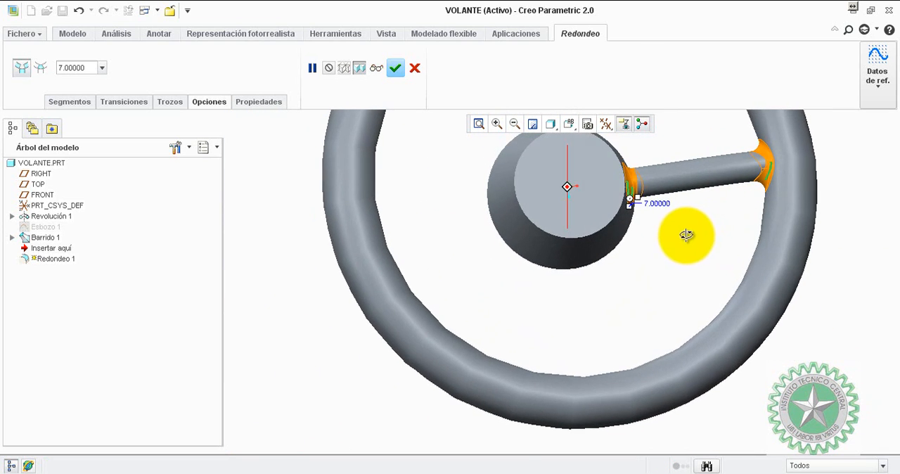
{"action": "scroll", "coordinate": [712, 181], "scroll_direction": "down", "scroll_amount": 3}
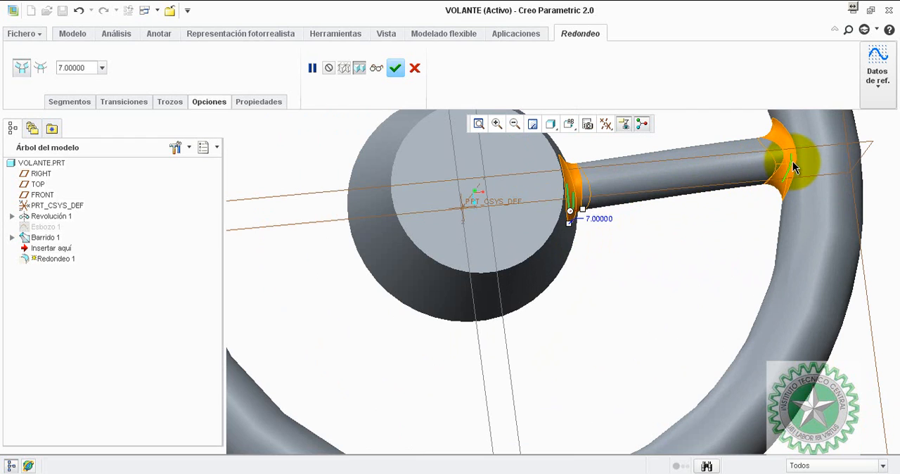
{"action": "left_click", "coordinate": [793, 161], "text": "ctrl"}
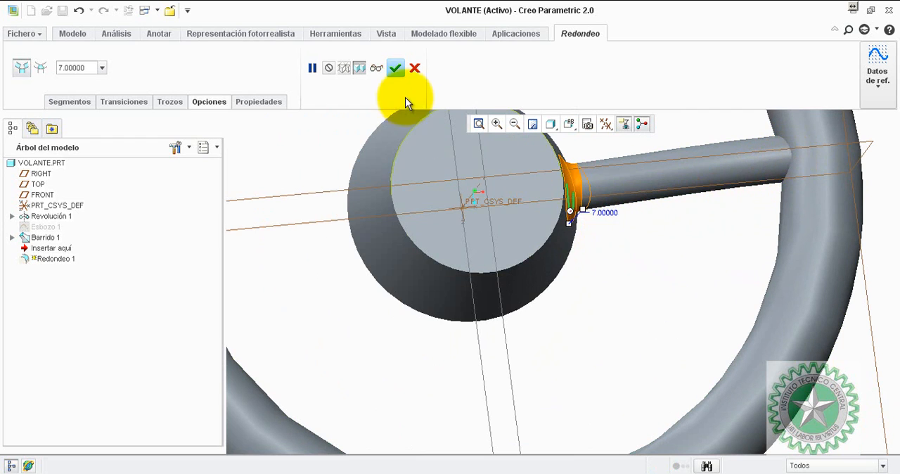
{"action": "left_click", "coordinate": [396, 68]}
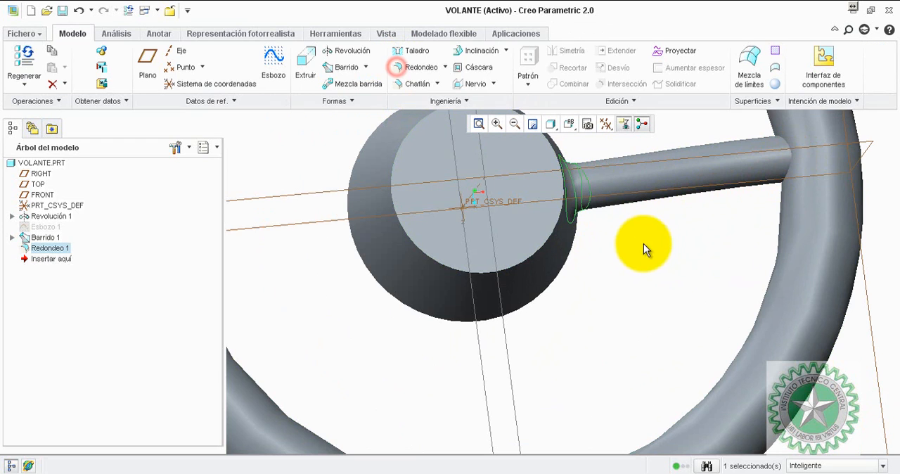
{"action": "left_click", "coordinate": [633, 243]}
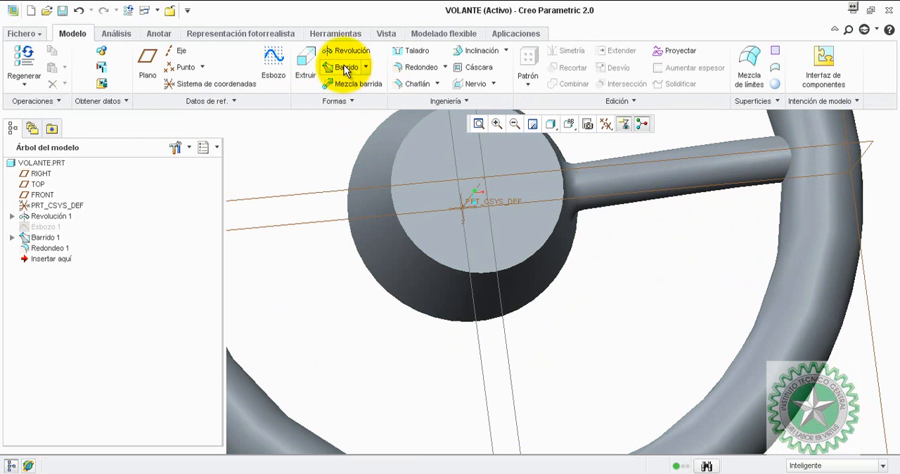
Round the edge where the spoke meets the rim with a 15 mm radius.
{"action": "left_click", "coordinate": [419, 65]}
{"action": "left_click", "coordinate": [786, 163]}
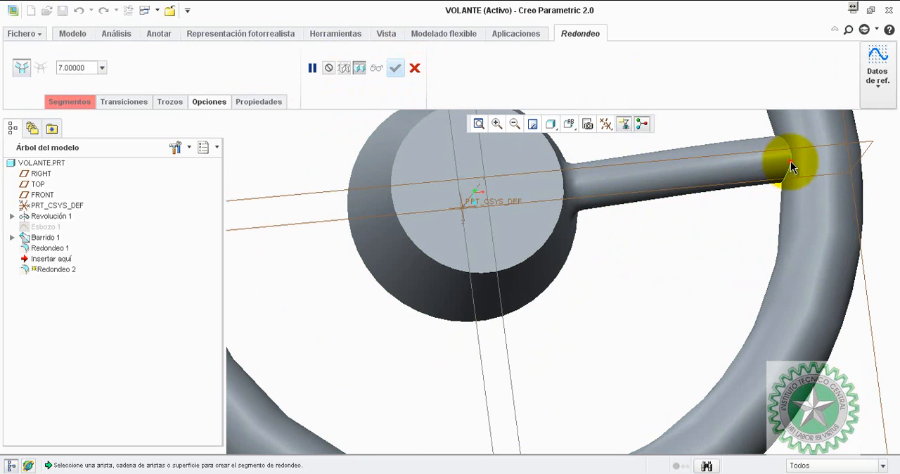
{"action": "double_click", "coordinate": [822, 164]}
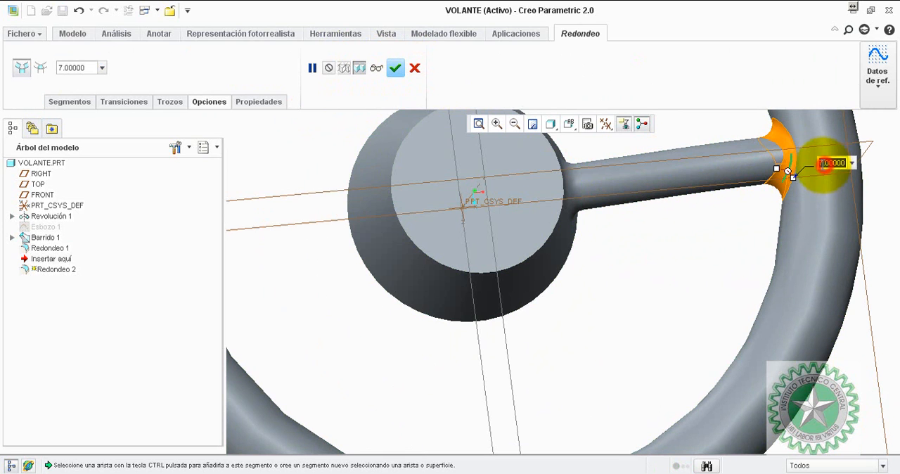
{"action": "key", "text": "Return"}
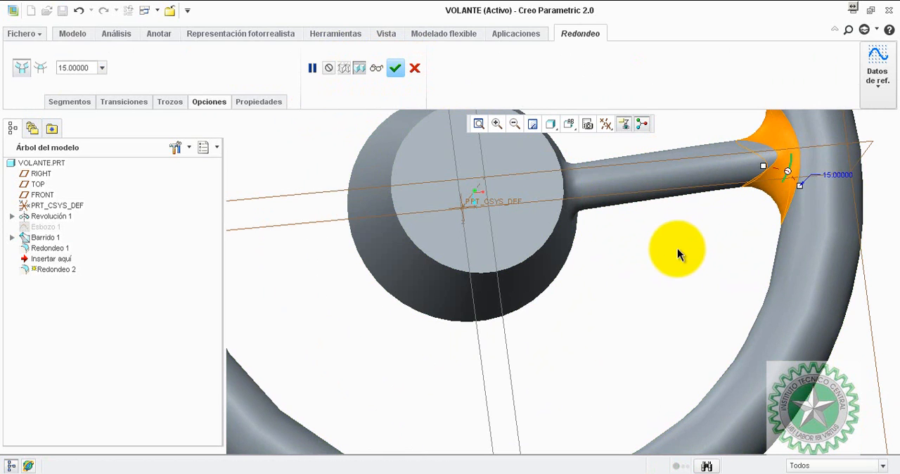
{"action": "mouse_move", "coordinate": [679, 251]}
{"action": "middle_mouse_down"}
{"action": "mouse_move", "coordinate": [697, 213]}
{"action": "mouse_move", "coordinate": [666, 261]}
{"action": "mouse_move", "coordinate": [672, 245]}
{"action": "middle_mouse_up"}
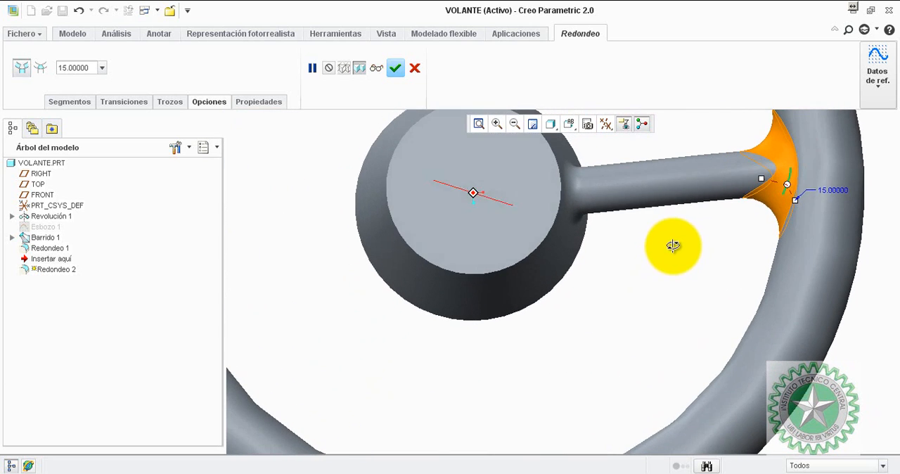
{"action": "left_click", "coordinate": [396, 68]}
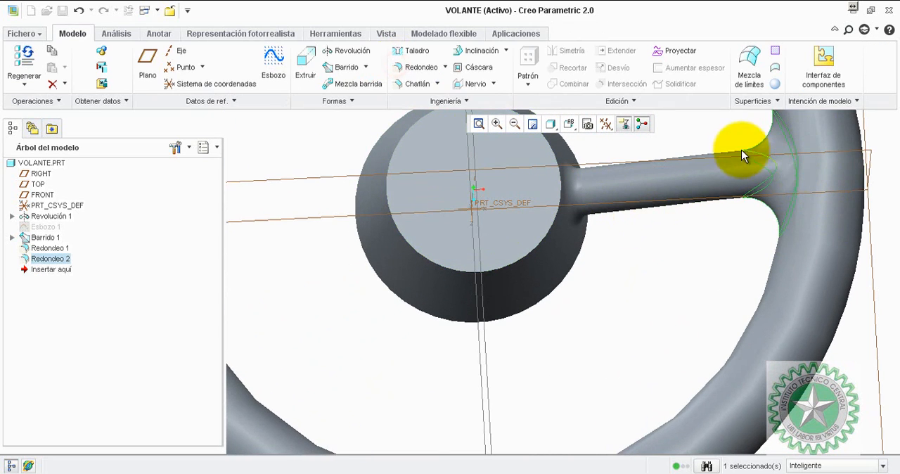
Examine the rounded spoke joints and the whole handwheel from several angles.
{"action": "scroll", "coordinate": [697, 133], "scroll_direction": "down", "scroll_amount": 3}
{"action": "middle_click_drag", "start_coordinate": [698, 133], "coordinate": [703, 157]}
{"action": "left_click", "coordinate": [702, 150]}
{"action": "scroll", "coordinate": [698, 156], "scroll_direction": "down", "scroll_amount": 1}
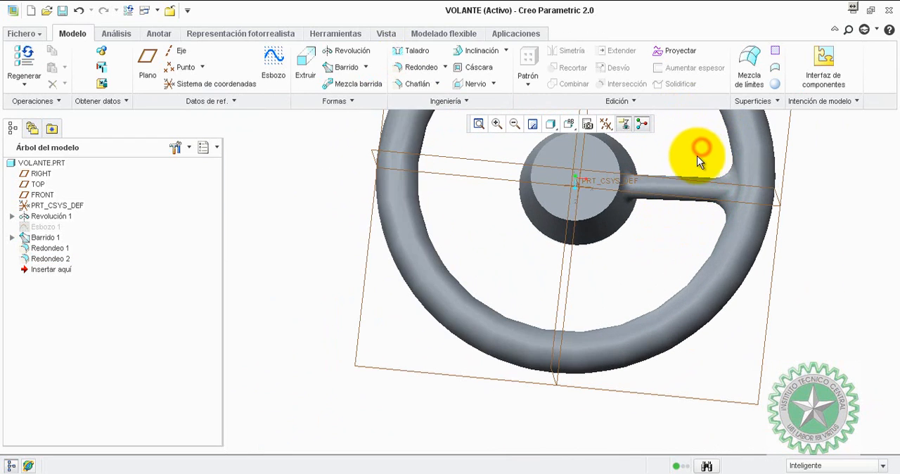
{"action": "scroll", "coordinate": [375, 227], "scroll_direction": "up", "scroll_amount": 2}
{"action": "scroll", "coordinate": [375, 227], "scroll_direction": "up", "scroll_amount": 1}
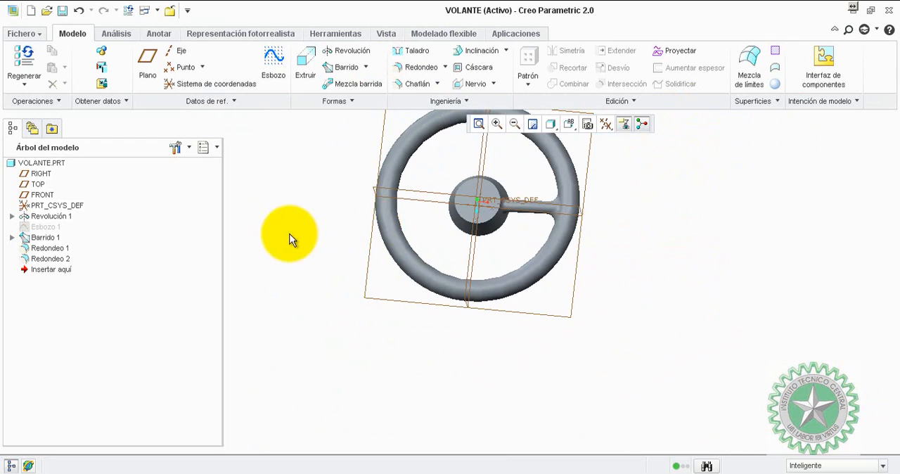
{"action": "scroll", "coordinate": [350, 194], "scroll_direction": "up", "scroll_amount": 1}
{"action": "middle_click_drag", "start_coordinate": [319, 204], "coordinate": [341, 189]}
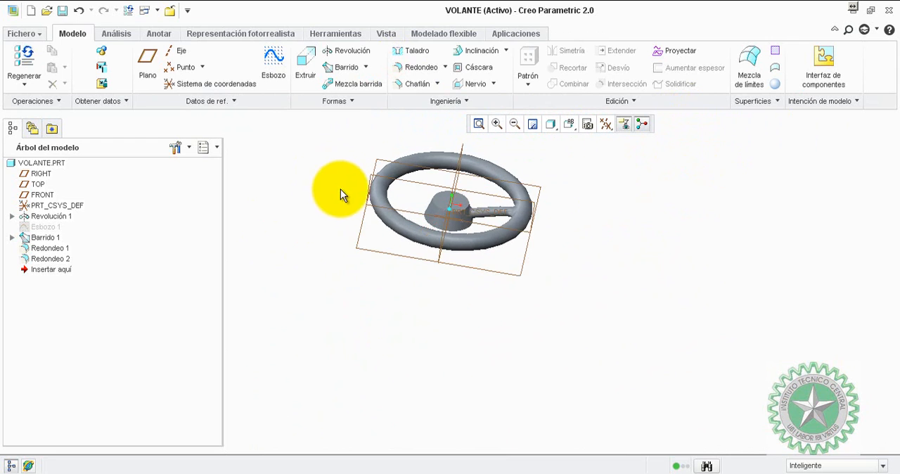
{"action": "scroll", "coordinate": [554, 150], "scroll_direction": "down", "scroll_amount": 2}
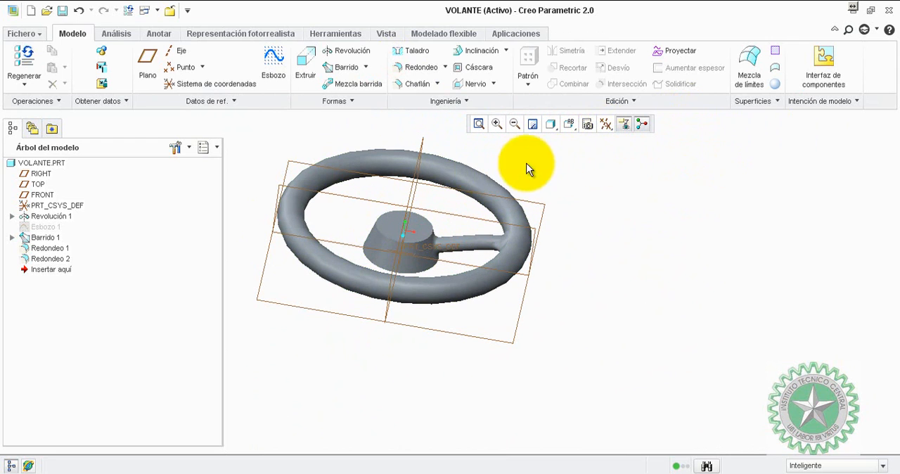
Turn off the display of the datum planes.
{"action": "left_click", "coordinate": [605, 125]}
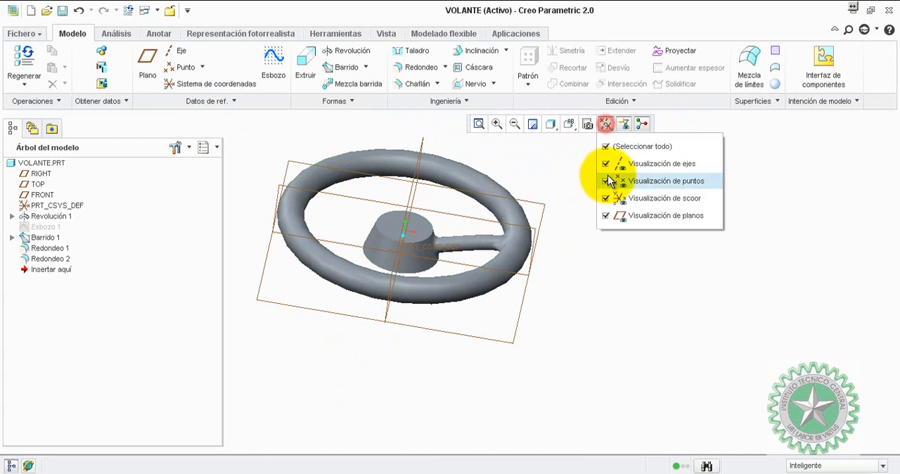
{"action": "left_click", "coordinate": [606, 216]}
{"action": "middle_click_drag", "start_coordinate": [533, 177], "coordinate": [339, 227]}
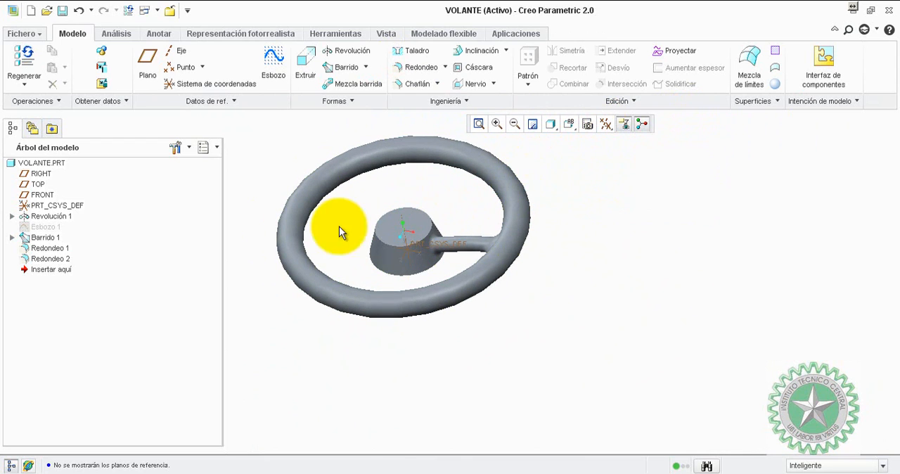
{"action": "left_click", "coordinate": [262, 191]}
Group Barrido 1, Redondeo 1 and Redondeo 2, and expand the group to show its features.
{"action": "left_click", "coordinate": [44, 239]}
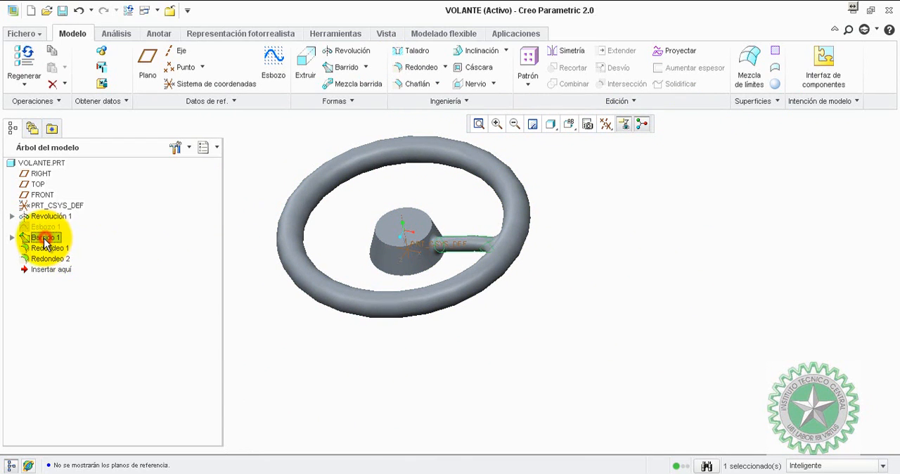
{"action": "left_click", "coordinate": [43, 248], "text": "ctrl"}
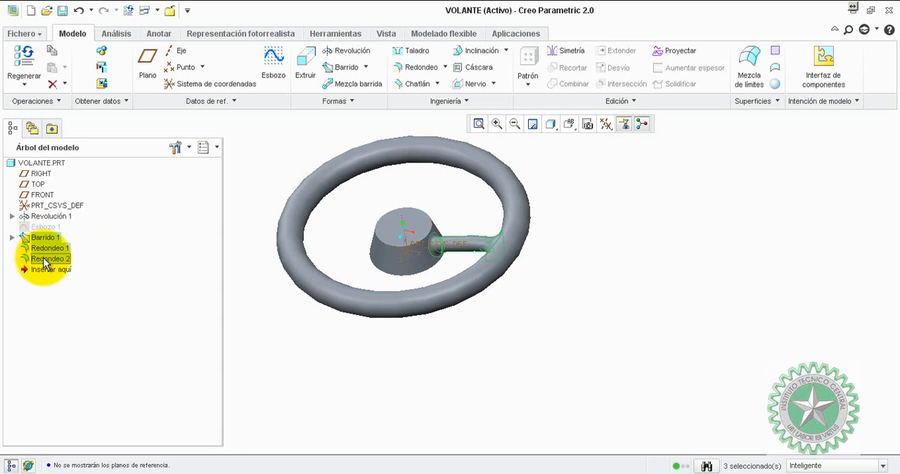
{"action": "right_click", "coordinate": [43, 257]}
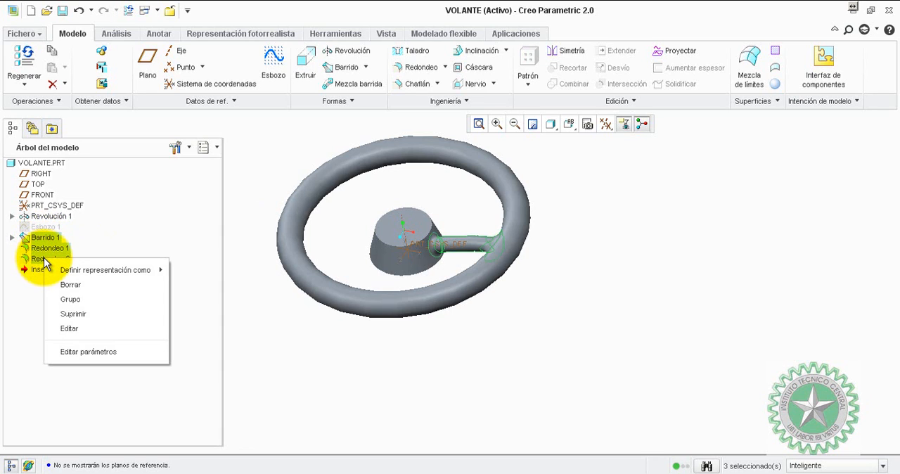
{"action": "left_click", "coordinate": [78, 298]}
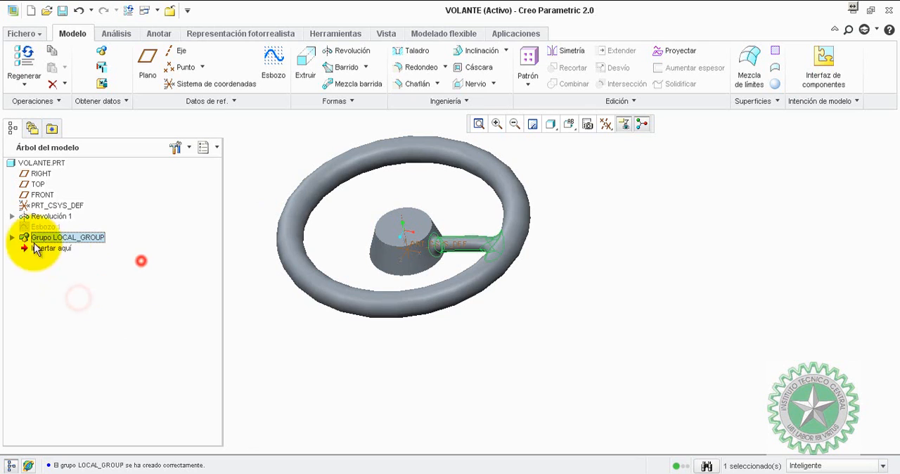
{"action": "left_click", "coordinate": [11, 238]}
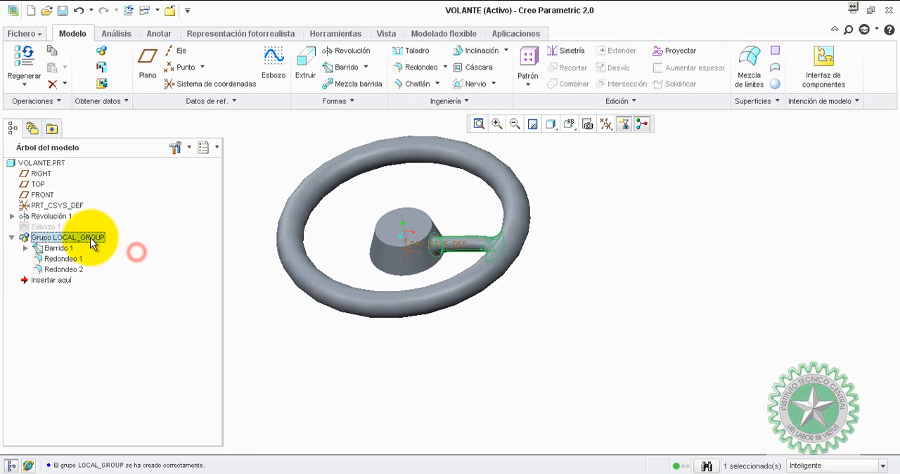
Pattern the spoke group around the hub's central axis with 6 members.
{"action": "left_click", "coordinate": [529, 67]}
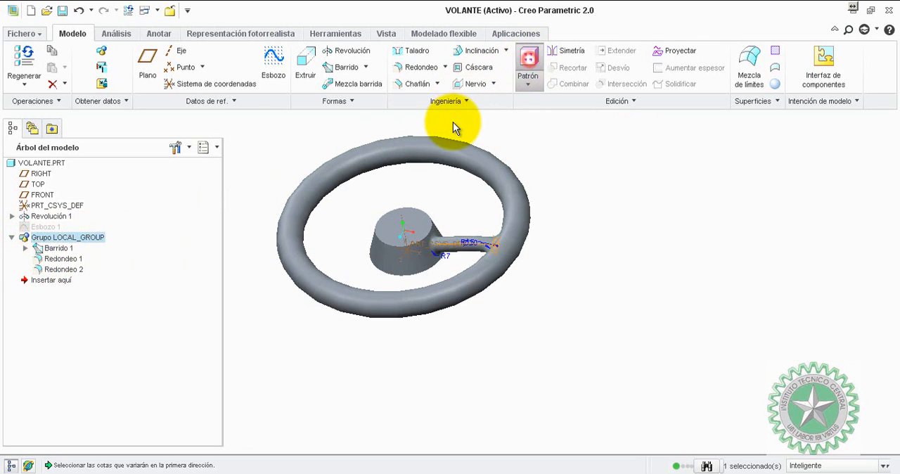
{"action": "left_click", "coordinate": [51, 67]}
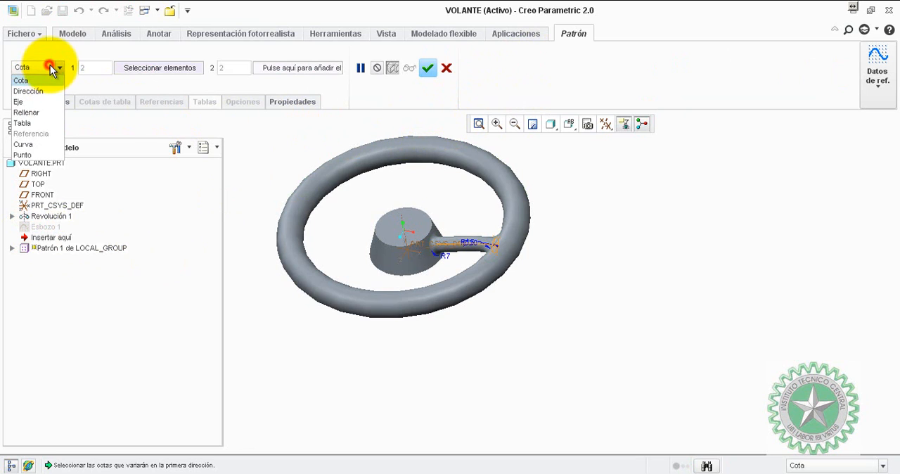
{"action": "left_click", "coordinate": [33, 102]}
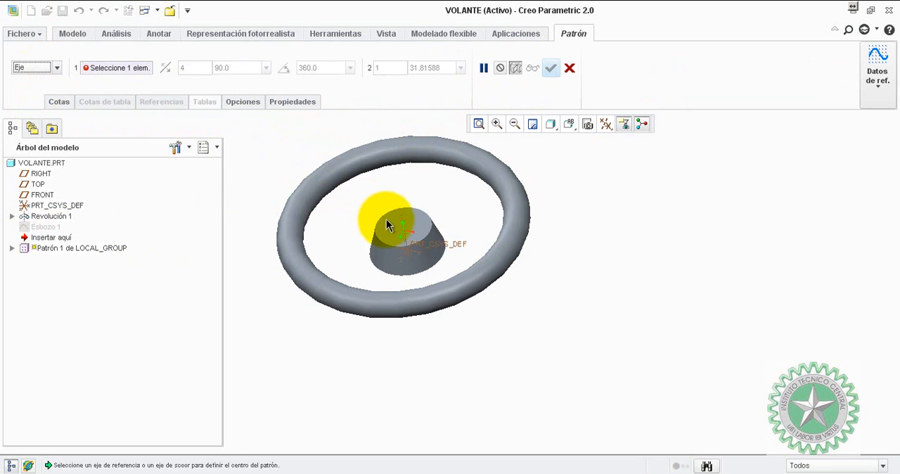
{"action": "scroll", "coordinate": [400, 225], "scroll_direction": "up", "scroll_amount": 3}
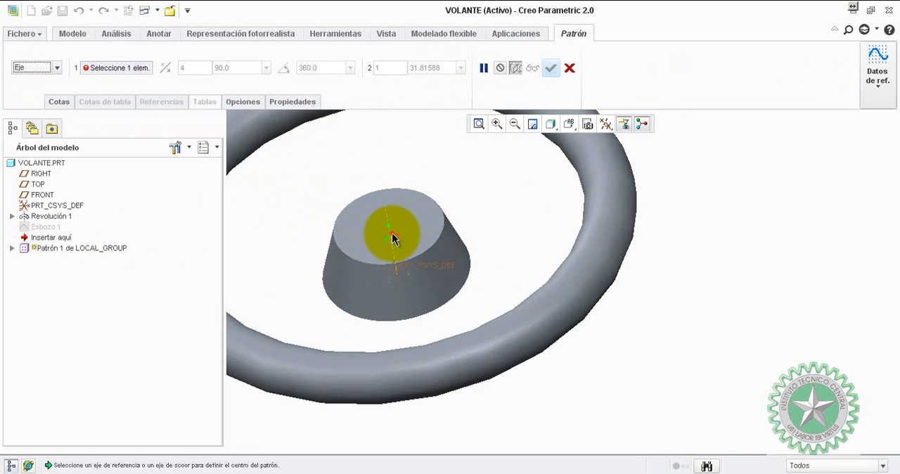
{"action": "left_click", "coordinate": [393, 239]}
{"action": "scroll", "coordinate": [412, 184], "scroll_direction": "down", "scroll_amount": 3}
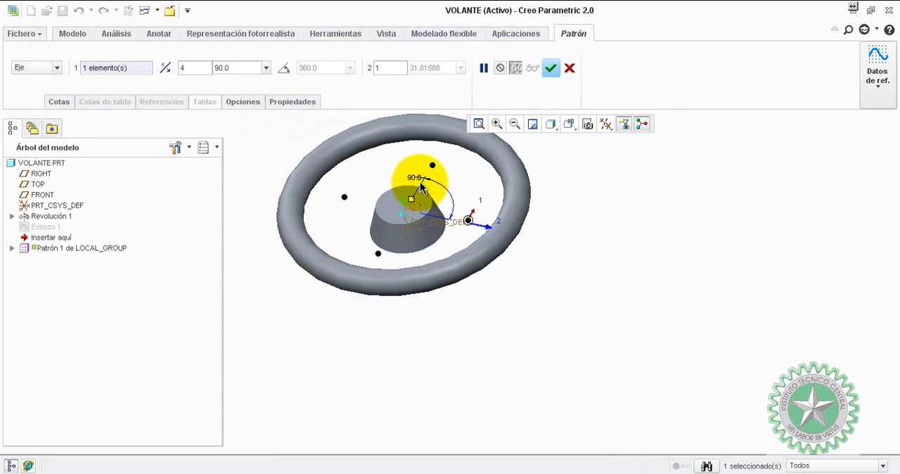
{"action": "left_click", "coordinate": [162, 68]}
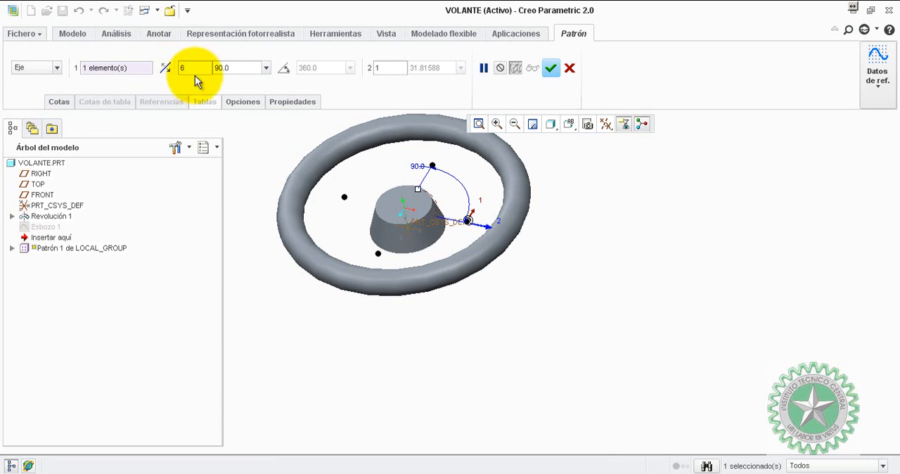
Set the angle between the spoke pattern's members to 10 degrees.
{"action": "left_click", "coordinate": [239, 68]}
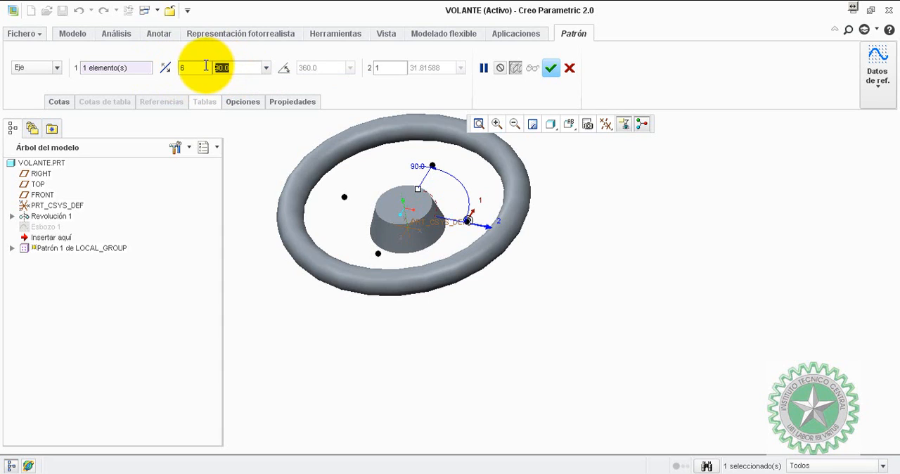
{"action": "type", "text": "10"}
{"action": "key", "text": "Return"}
{"action": "scroll", "coordinate": [460, 195], "scroll_direction": "up", "scroll_amount": 2}
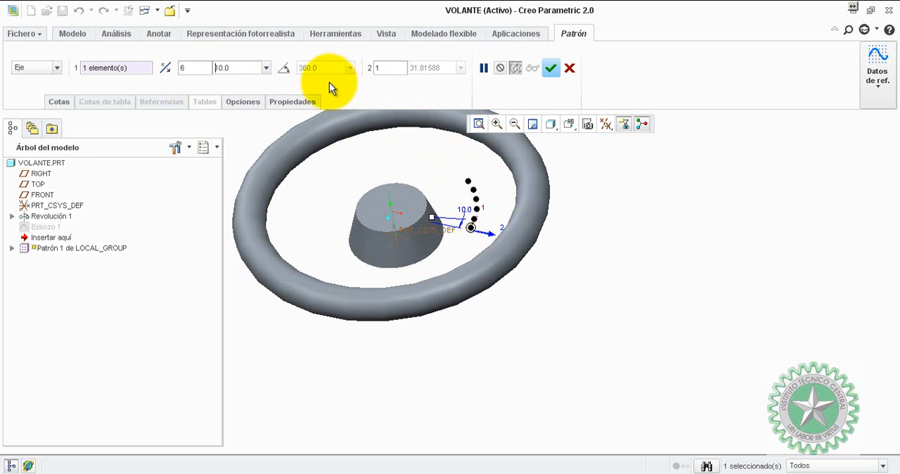
Space the pattern members equally over an angular extent and set that extent to 180 degrees.
{"action": "left_click", "coordinate": [284, 69]}
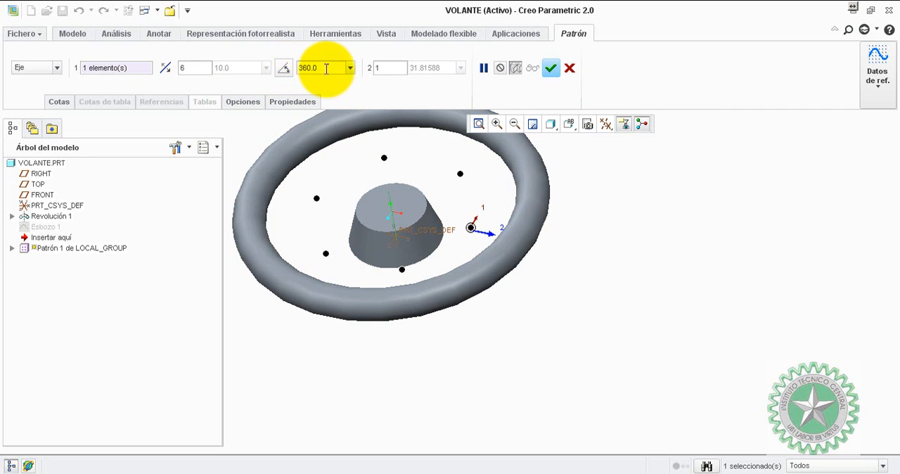
{"action": "left_click_drag", "start_coordinate": [332, 70], "coordinate": [236, 74]}
{"action": "type", "text": "180"}
{"action": "key", "text": "Return"}
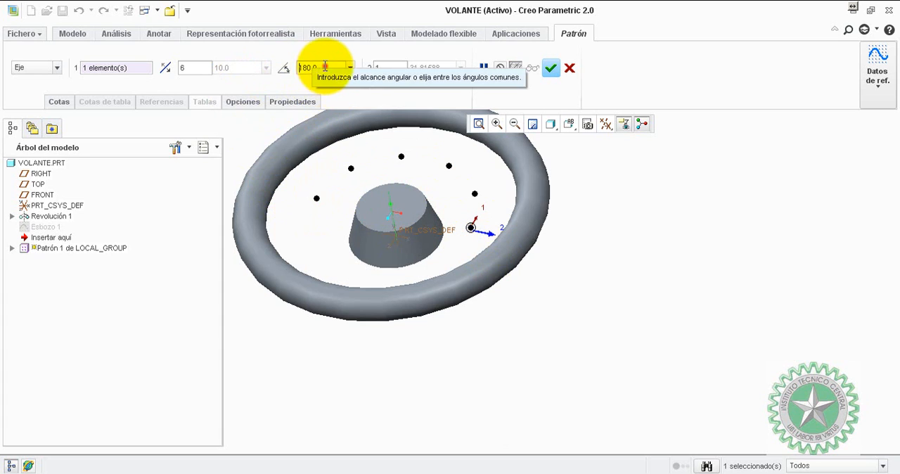
Set the spoke pattern's angular extent to 360 degrees and complete the pattern.
{"action": "left_click_drag", "start_coordinate": [321, 70], "coordinate": [274, 61]}
{"action": "type", "text": "360"}
{"action": "key", "text": "Return"}
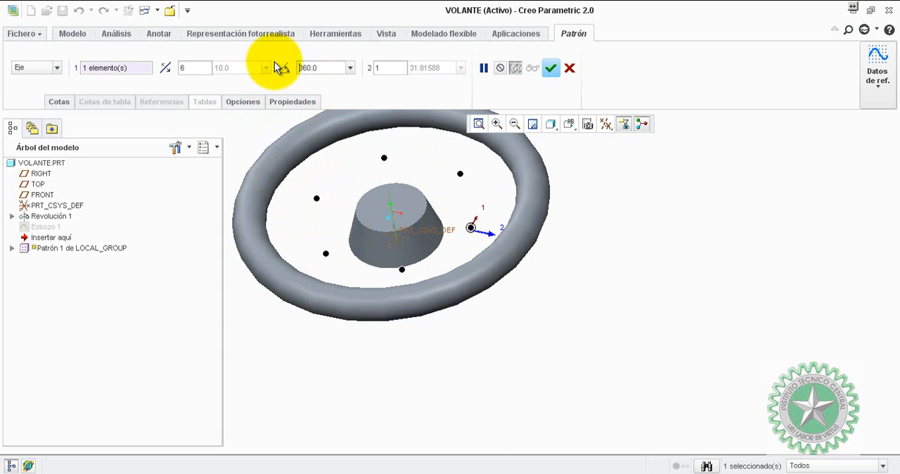
{"action": "left_click", "coordinate": [550, 69]}
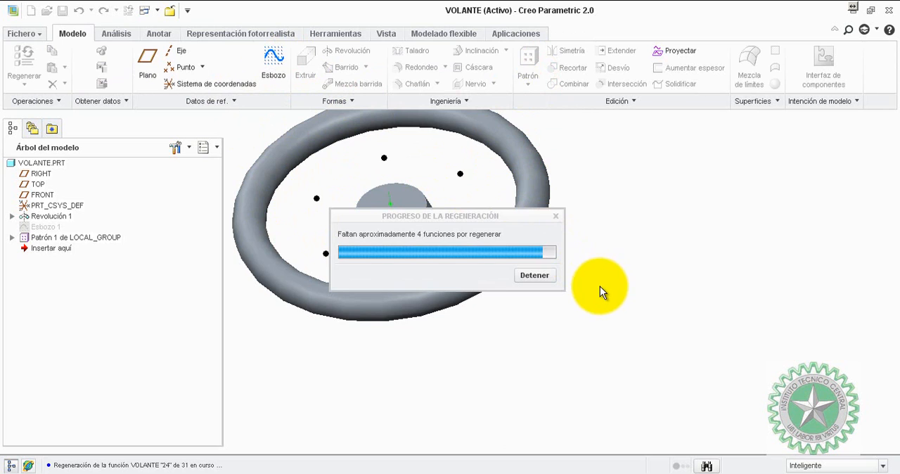
Round the circular edges of the hub's two end faces with a 5 mm radius.
{"action": "left_click", "coordinate": [643, 290]}
{"action": "middle_click_drag", "start_coordinate": [644, 290], "coordinate": [358, 187]}
{"action": "left_click", "coordinate": [420, 67]}
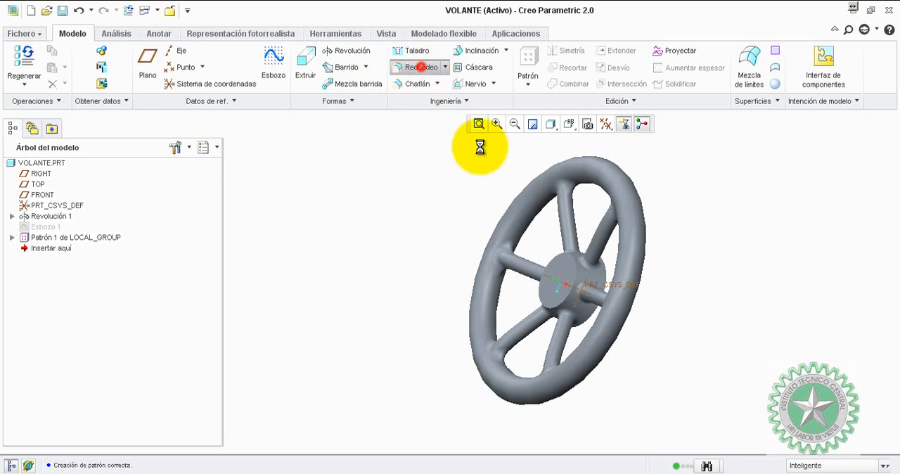
{"action": "scroll", "coordinate": [575, 266], "scroll_direction": "up", "scroll_amount": 5}
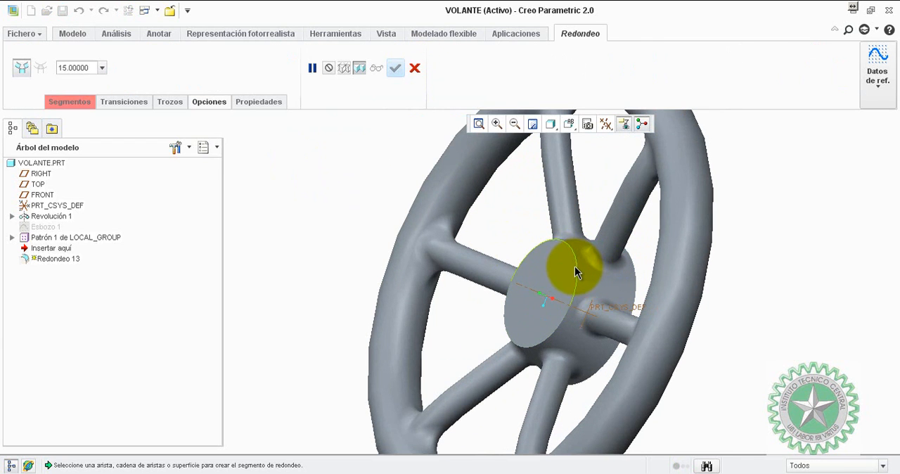
{"action": "left_click", "coordinate": [577, 266]}
{"action": "middle_click_drag", "start_coordinate": [486, 223], "coordinate": [555, 246]}
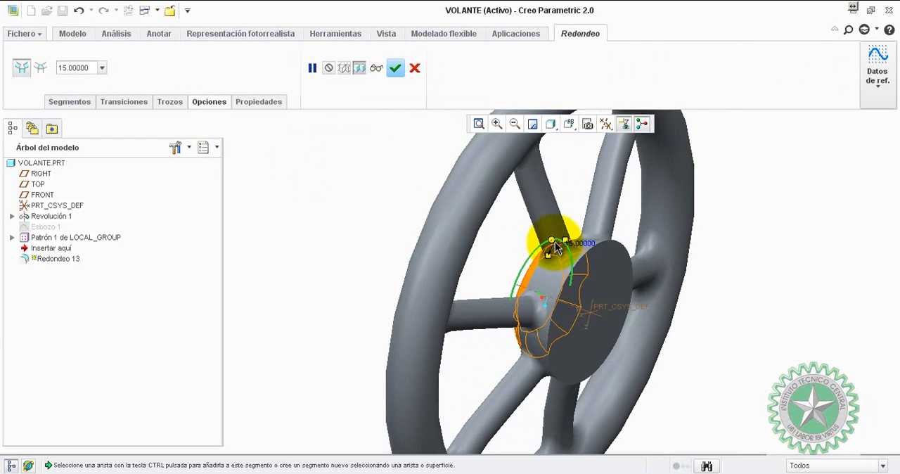
{"action": "left_click_drag", "start_coordinate": [600, 243], "coordinate": [576, 244]}
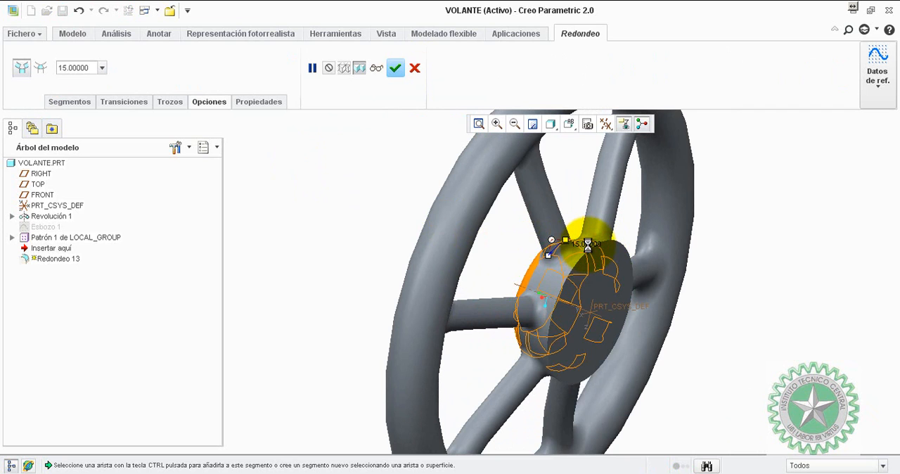
{"action": "middle_click_drag", "start_coordinate": [415, 218], "coordinate": [457, 237]}
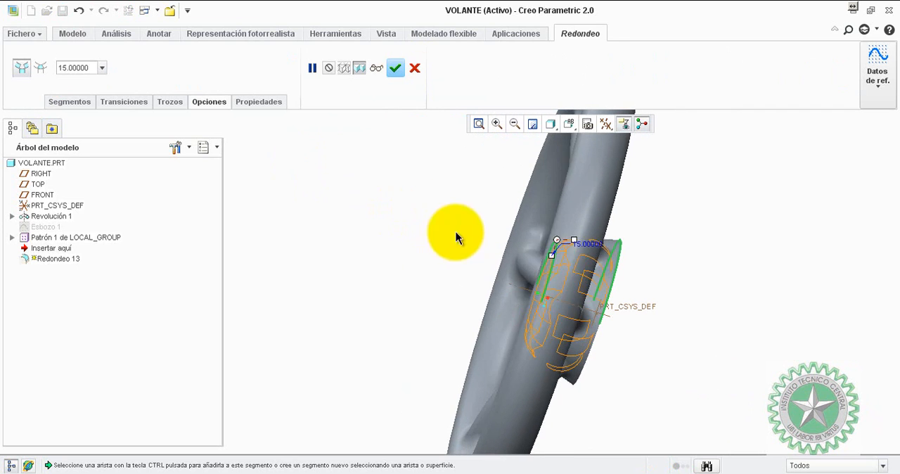
{"action": "type", "text": "5"}
{"action": "key", "text": "Return"}
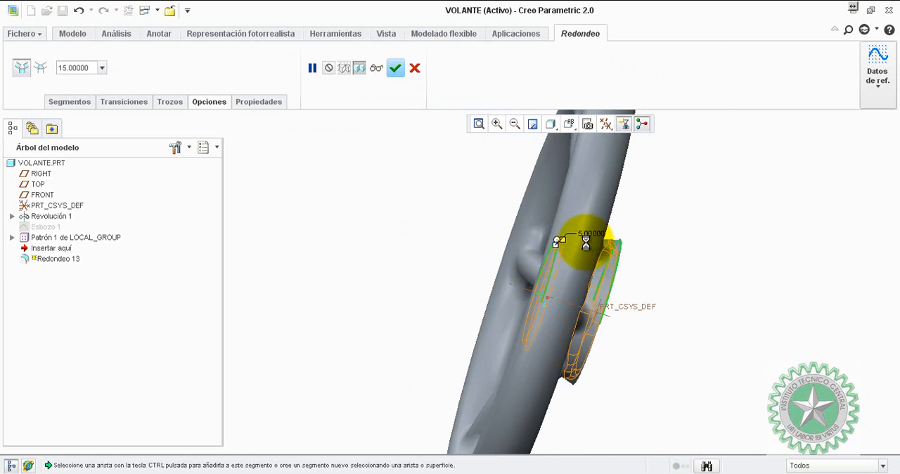
{"action": "middle_click_drag", "start_coordinate": [488, 220], "coordinate": [459, 233]}
{"action": "left_click", "coordinate": [395, 68]}
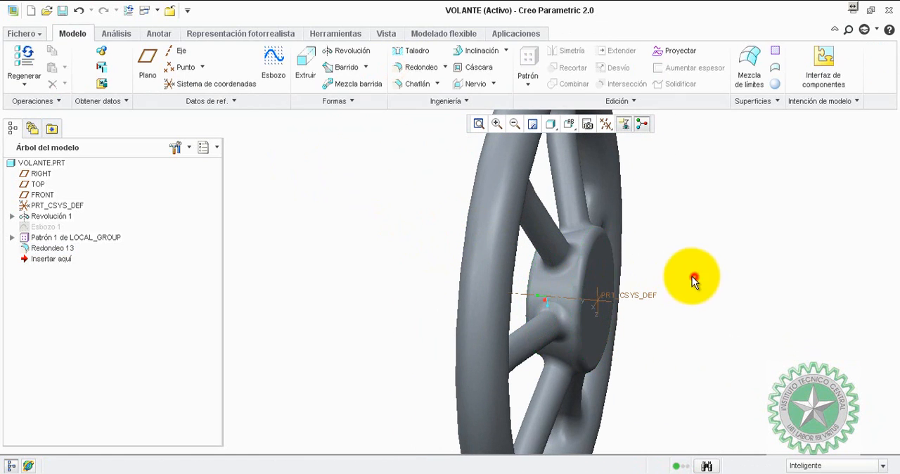
Start a hole feature and choose the hub's central axis as its placement reference.
{"action": "middle_click_drag", "start_coordinate": [693, 277], "coordinate": [350, 209]}
{"action": "scroll", "coordinate": [322, 176], "scroll_direction": "up", "scroll_amount": 2}
{"action": "scroll", "coordinate": [677, 211], "scroll_direction": "down", "scroll_amount": 5}
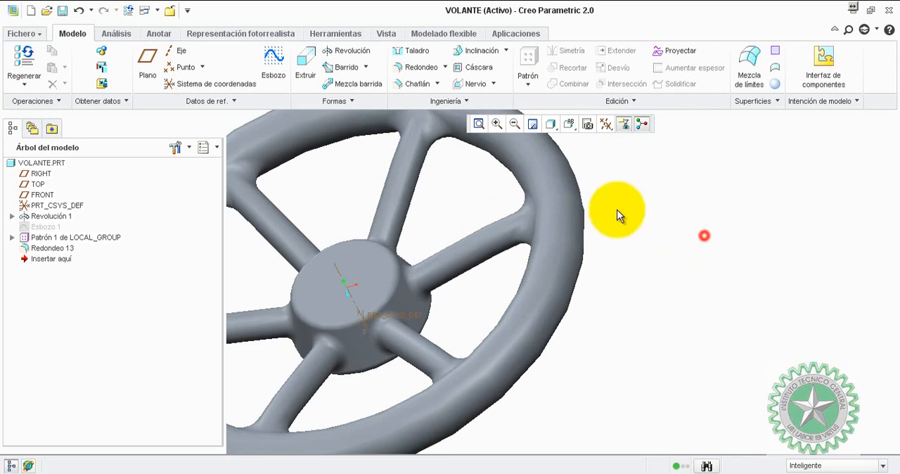
{"action": "left_click", "coordinate": [413, 53]}
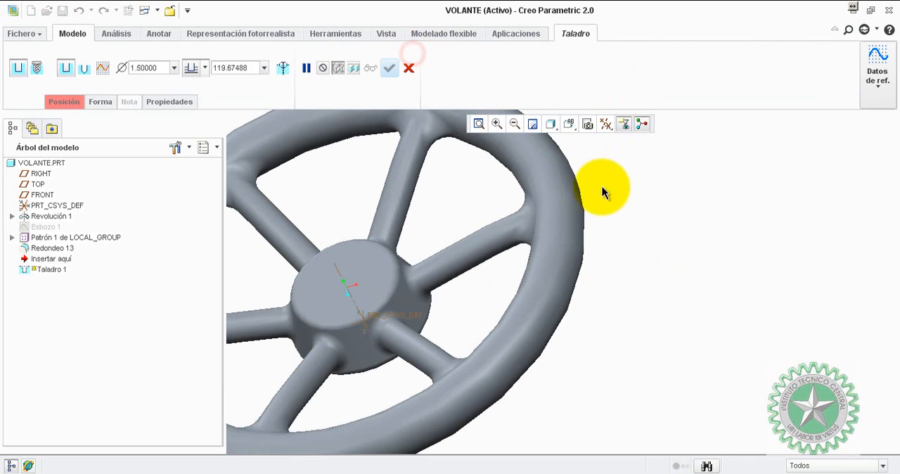
{"action": "left_click", "coordinate": [72, 100]}
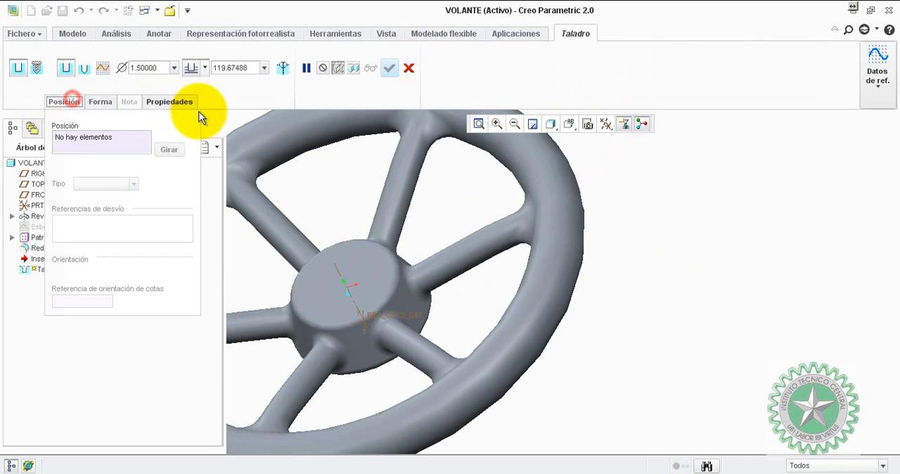
{"action": "scroll", "coordinate": [330, 182], "scroll_direction": "up", "scroll_amount": 4}
{"action": "scroll", "coordinate": [321, 184], "scroll_direction": "down", "scroll_amount": 3}
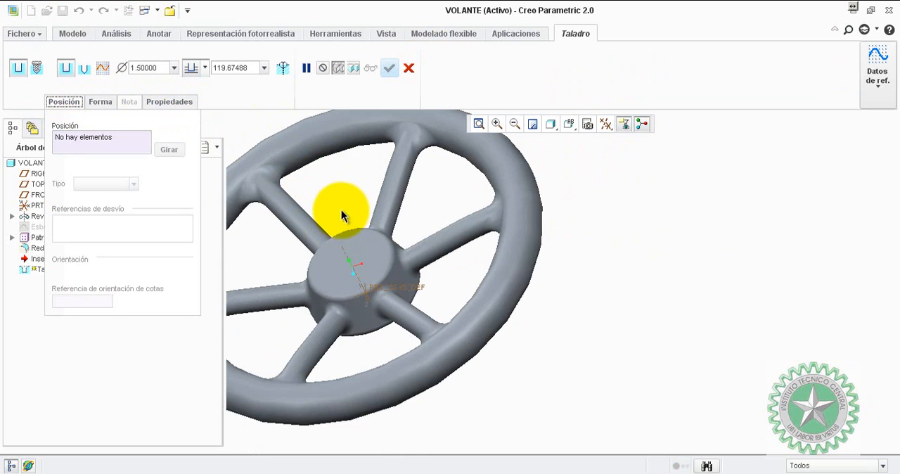
{"action": "middle_click_drag", "start_coordinate": [344, 217], "coordinate": [384, 190]}
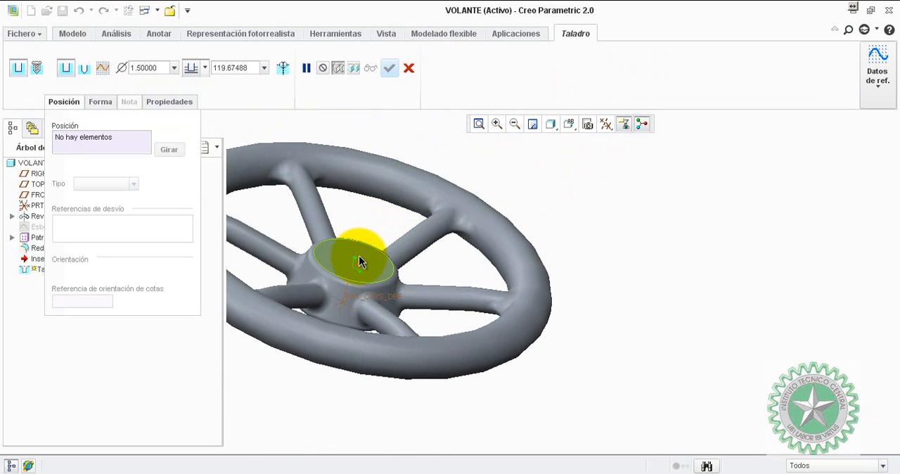
{"action": "left_click", "coordinate": [358, 260]}
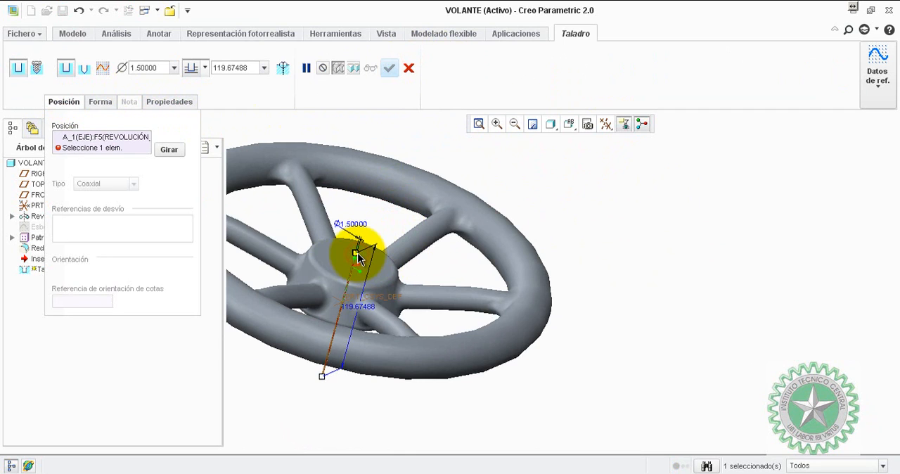
{"action": "scroll", "coordinate": [378, 248], "scroll_direction": "down", "scroll_amount": 3}
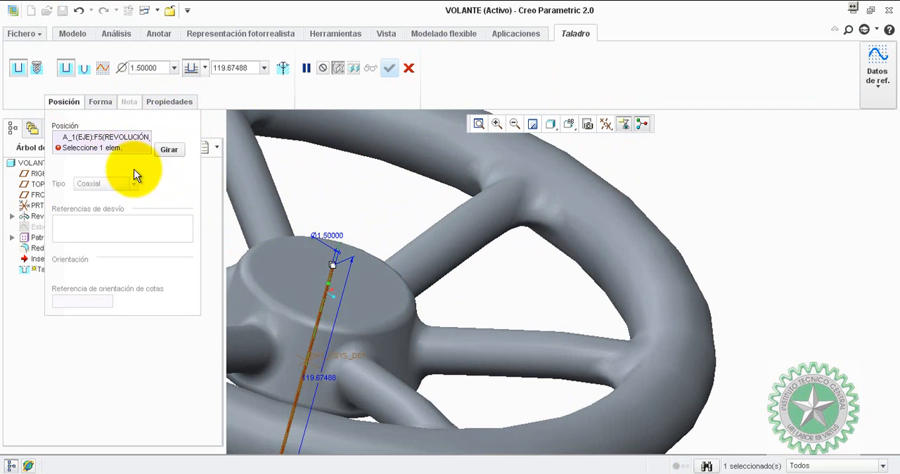
Place the hole coaxially, using both the hub's central axis and its flat end face as references.
{"action": "left_click", "coordinate": [105, 149]}
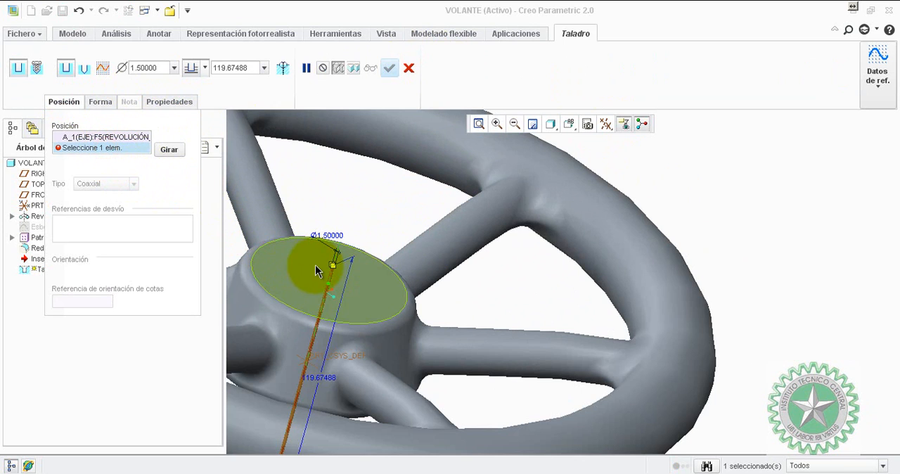
{"action": "left_click", "coordinate": [314, 264]}
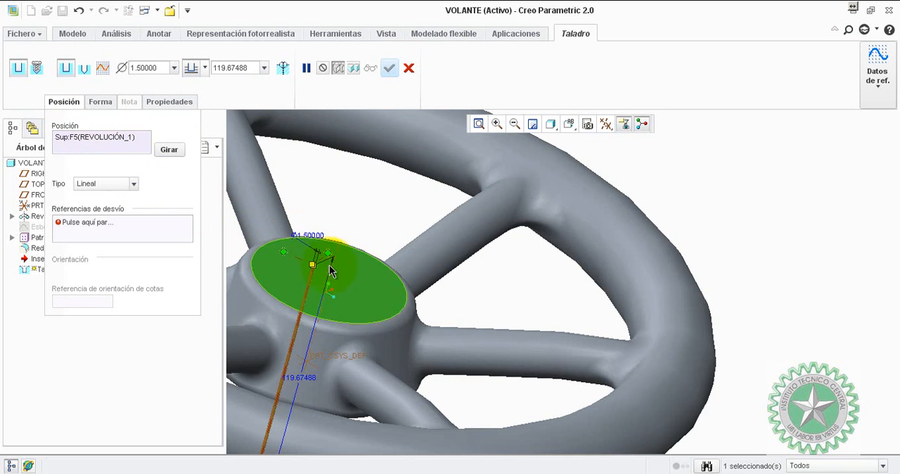
{"action": "left_click", "coordinate": [314, 251]}
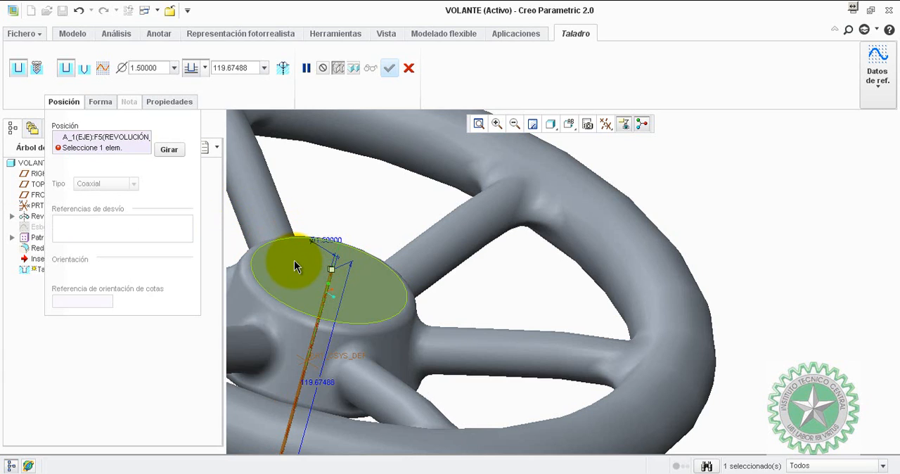
{"action": "left_click", "coordinate": [295, 267], "text": "ctrl"}
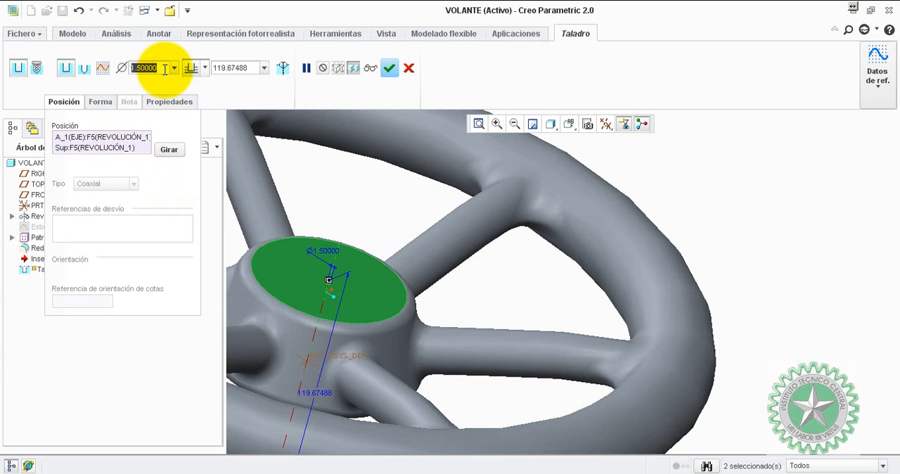
Try hub hole diameters of 40 mm and 38 mm.
{"action": "type", "text": "40"}
{"action": "key", "text": "Return"}
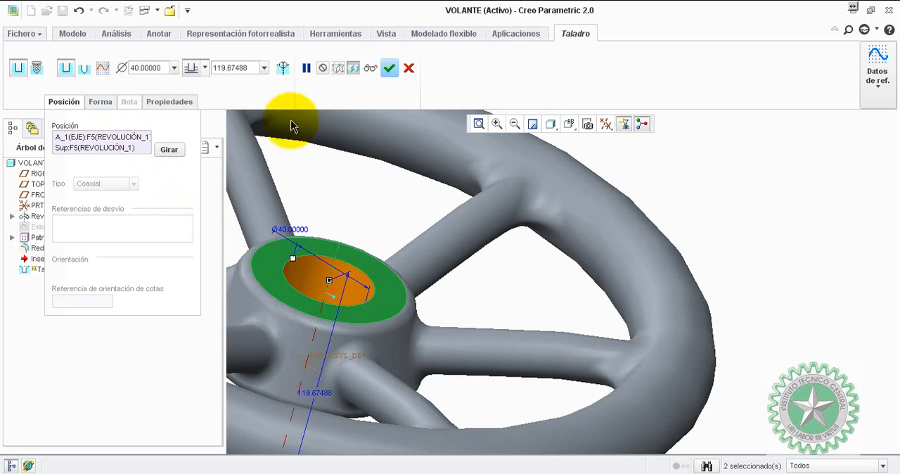
{"action": "middle_click_drag", "start_coordinate": [355, 192], "coordinate": [353, 208]}
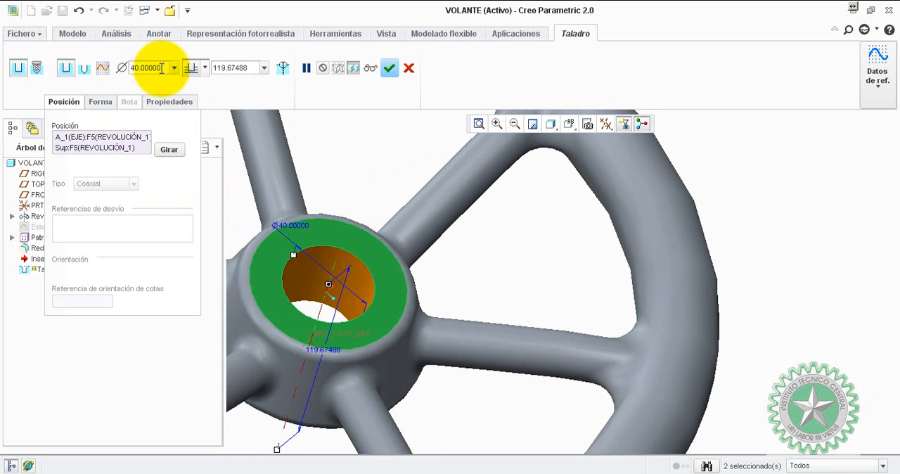
{"action": "left_click", "coordinate": [161, 67]}
{"action": "type", "text": "38"}
{"action": "key", "text": "Return"}
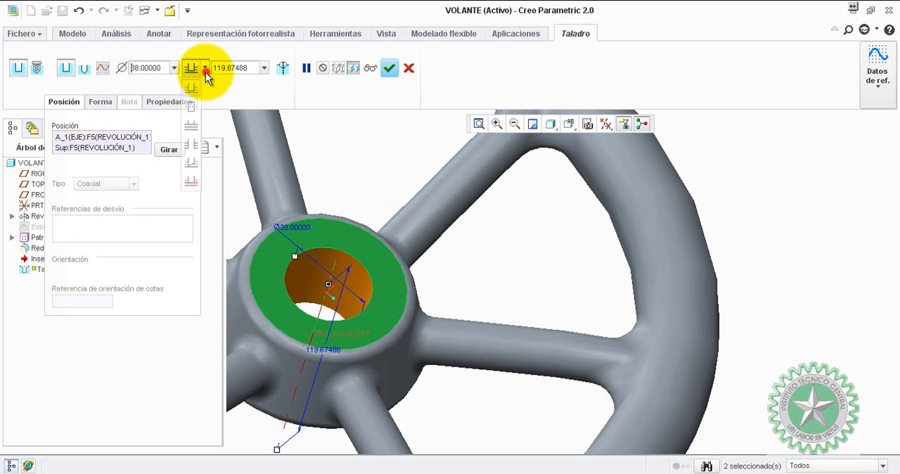
Make the hub hole cut through all and set its diameter to 42 mm.
{"action": "left_click", "coordinate": [191, 144]}
{"action": "mouse_move", "coordinate": [358, 191]}
{"action": "middle_mouse_down"}
{"action": "mouse_move", "coordinate": [364, 178]}
{"action": "mouse_move", "coordinate": [446, 194]}
{"action": "mouse_move", "coordinate": [354, 187]}
{"action": "mouse_move", "coordinate": [358, 181]}
{"action": "middle_mouse_up"}
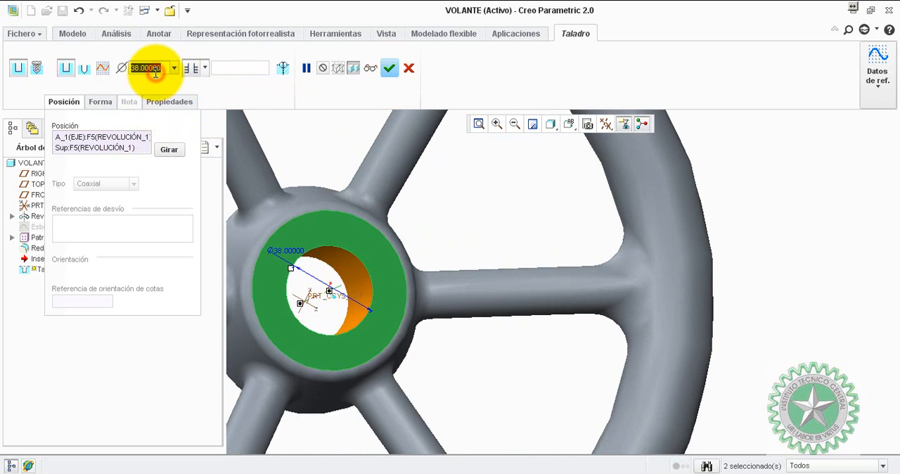
{"action": "type", "text": "42"}
{"action": "key", "text": "Return"}
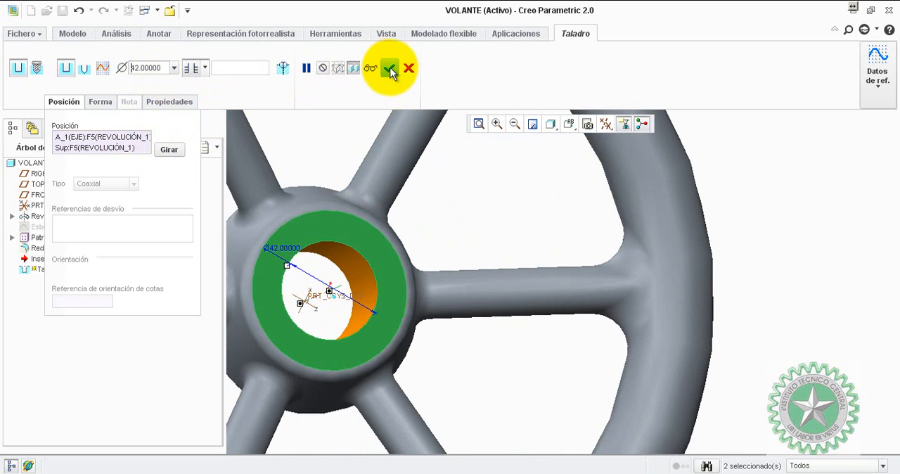
Complete the 42 mm through hole in the hub.
{"action": "left_click", "coordinate": [390, 69]}
{"action": "left_click", "coordinate": [469, 214]}
{"action": "scroll", "coordinate": [469, 215], "scroll_direction": "down", "scroll_amount": 3}
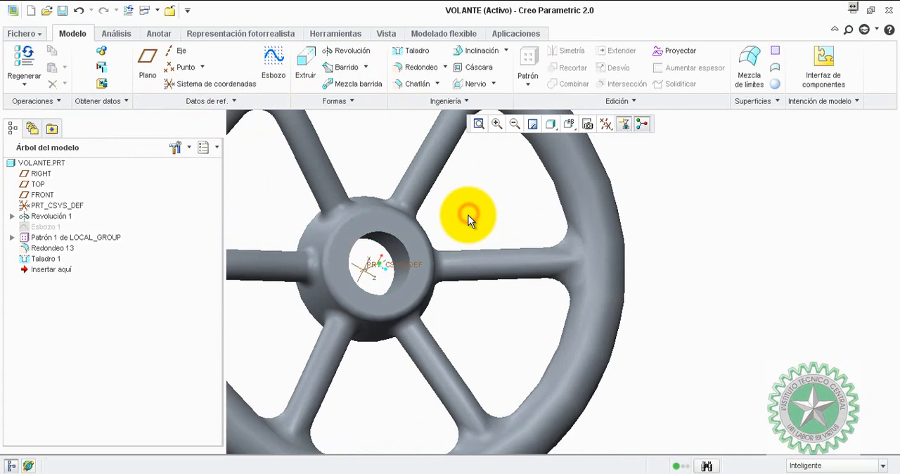
Start an extrusion that removes material and extends through all.
{"action": "left_click", "coordinate": [303, 68]}
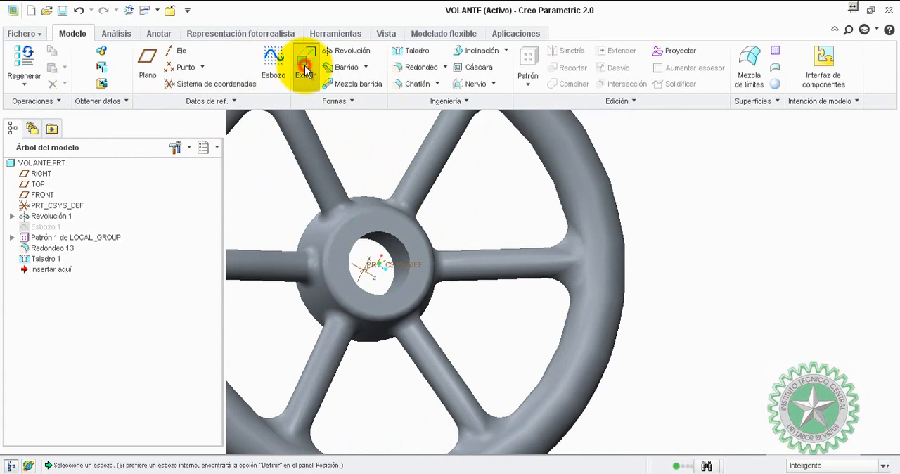
{"action": "left_click", "coordinate": [163, 68]}
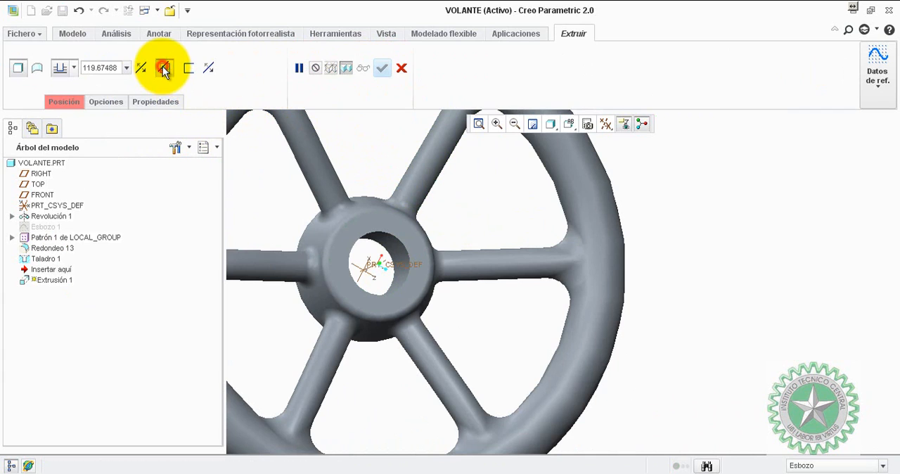
{"action": "left_click", "coordinate": [60, 68]}
{"action": "left_click", "coordinate": [62, 146]}
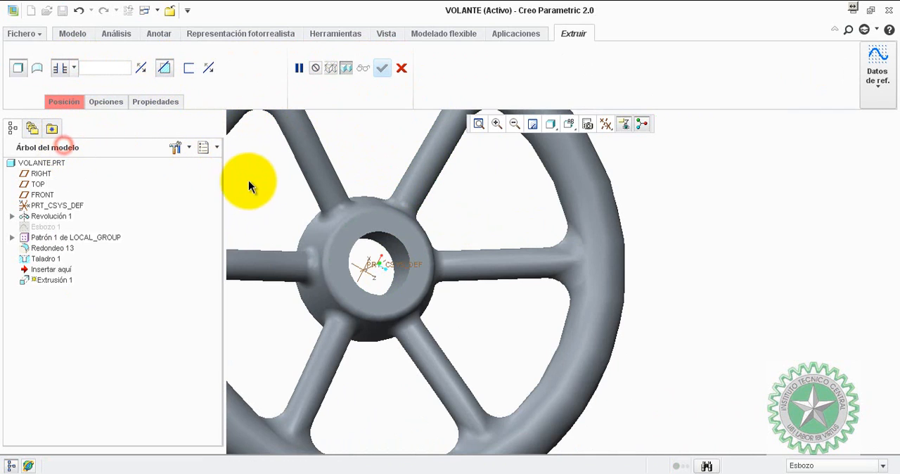
Define an internal sketch on the hub's flat end face and orient it parallel to the screen.
{"action": "right_click", "coordinate": [259, 181]}
{"action": "left_click", "coordinate": [278, 191]}
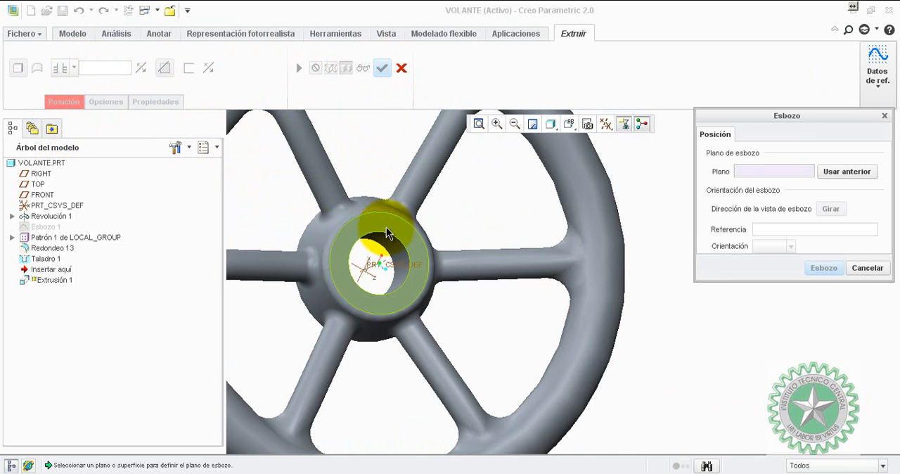
{"action": "left_click", "coordinate": [388, 231]}
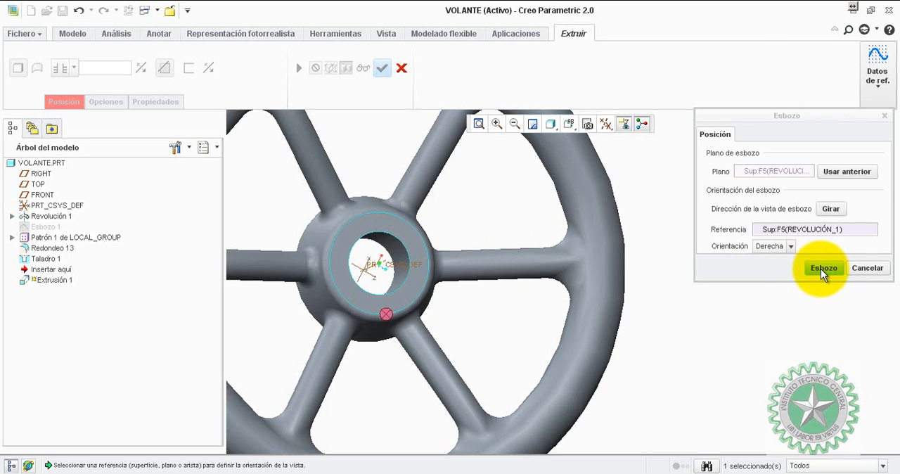
{"action": "left_click", "coordinate": [820, 269]}
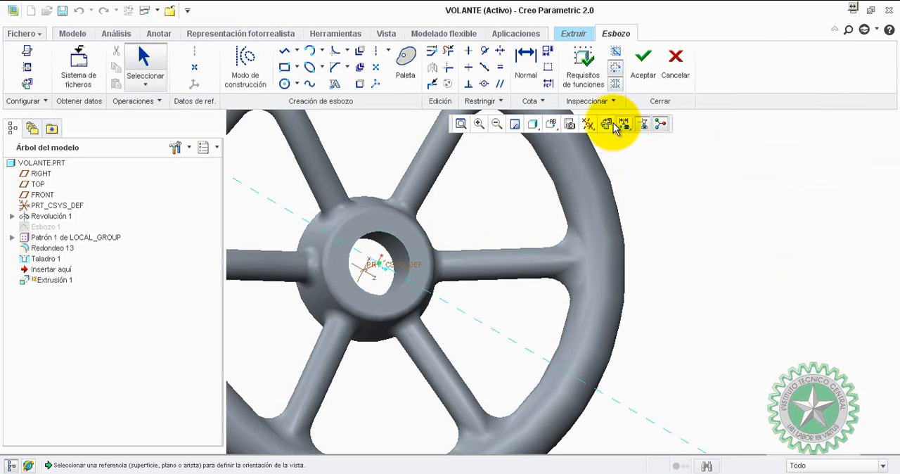
{"action": "left_click", "coordinate": [614, 125]}
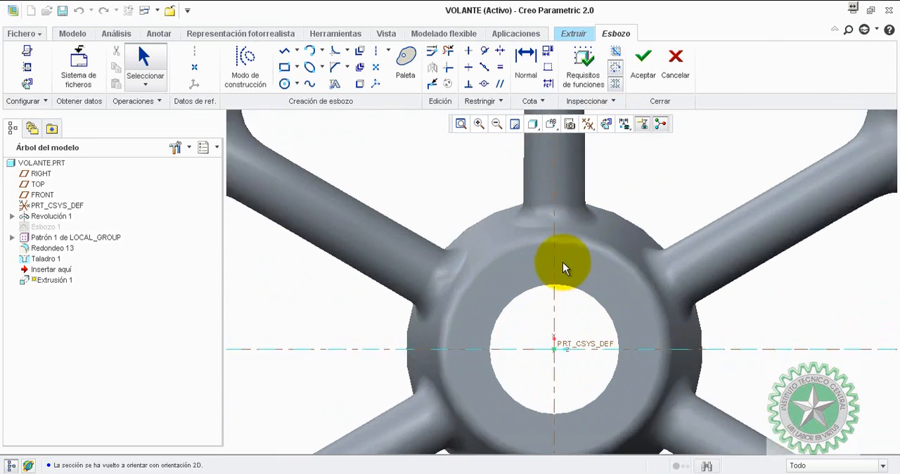
Sketch a vertical centerline through the bore centre and a symmetric rectangle about 10.4 by 21.5 mm crossing the bore's upper edge.
{"action": "scroll", "coordinate": [563, 262], "scroll_direction": "down", "scroll_amount": 1}
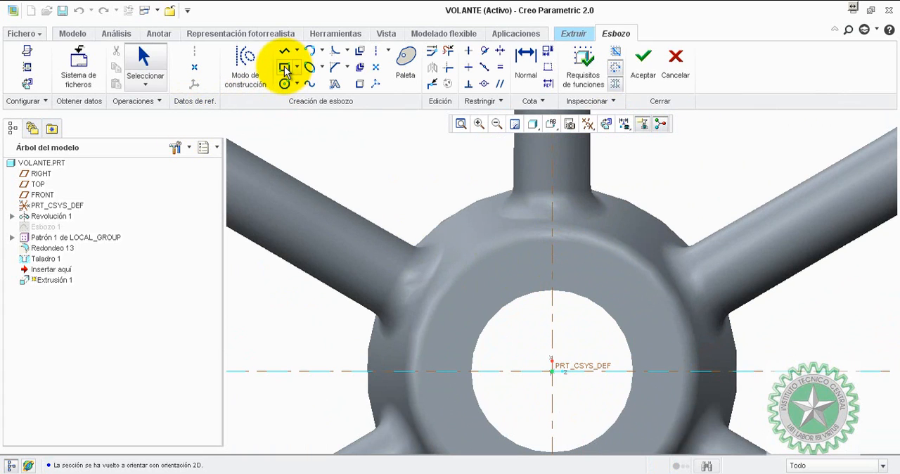
{"action": "left_click", "coordinate": [377, 51]}
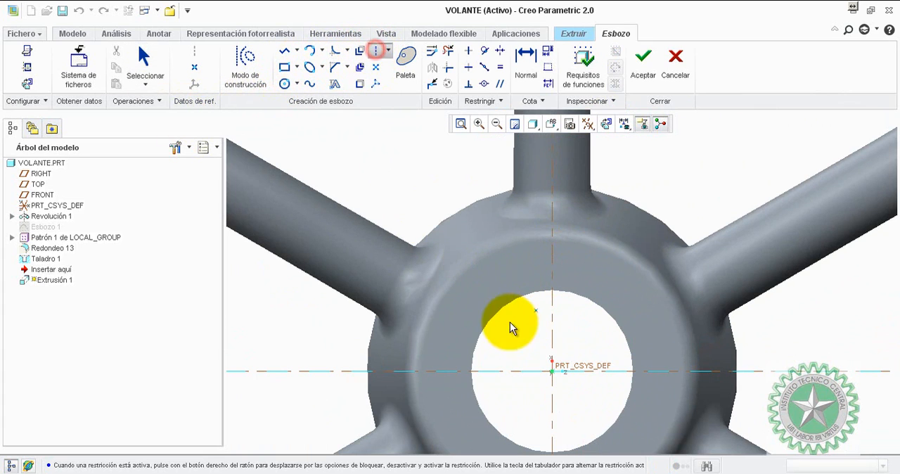
{"action": "left_click", "coordinate": [551, 371]}
{"action": "left_click", "coordinate": [551, 327]}
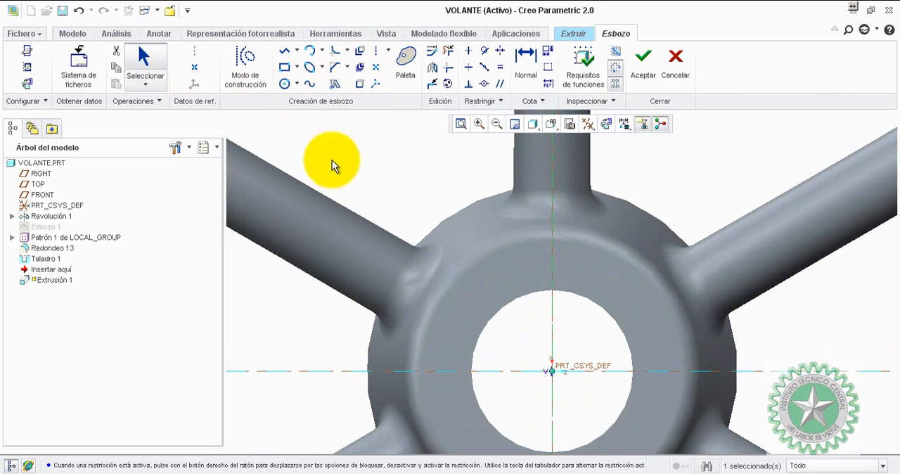
{"action": "left_click", "coordinate": [285, 67]}
{"action": "left_click", "coordinate": [533, 358]}
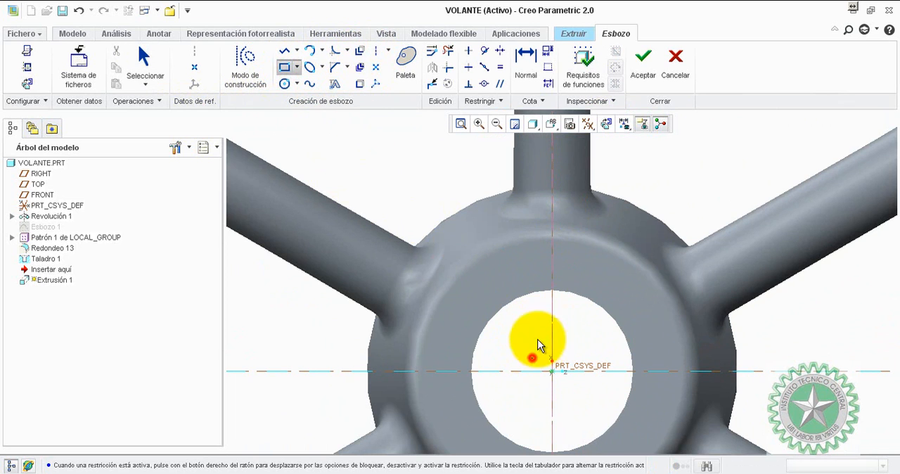
{"action": "left_click", "coordinate": [573, 275]}
{"action": "middle_click", "coordinate": [588, 347]}
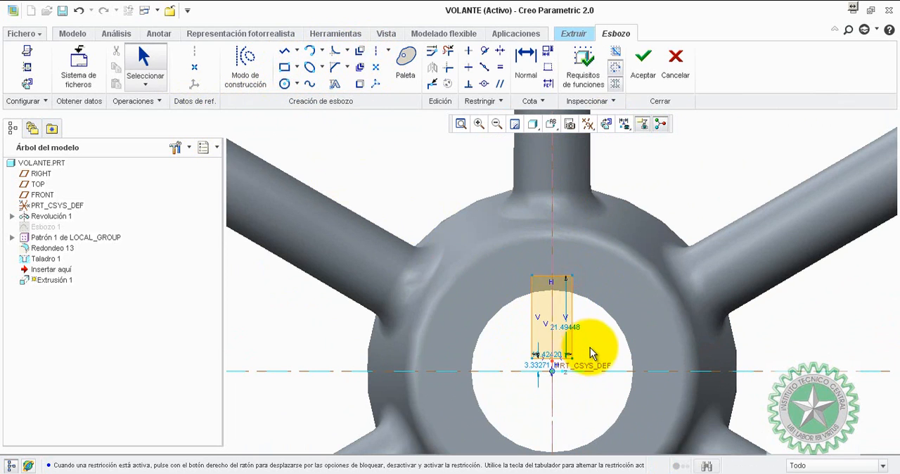
Constrain the rectangle's lower corner to be coincident with the horizontal reference through the bore centre.
{"action": "scroll", "coordinate": [590, 347], "scroll_direction": "up", "scroll_amount": 4}
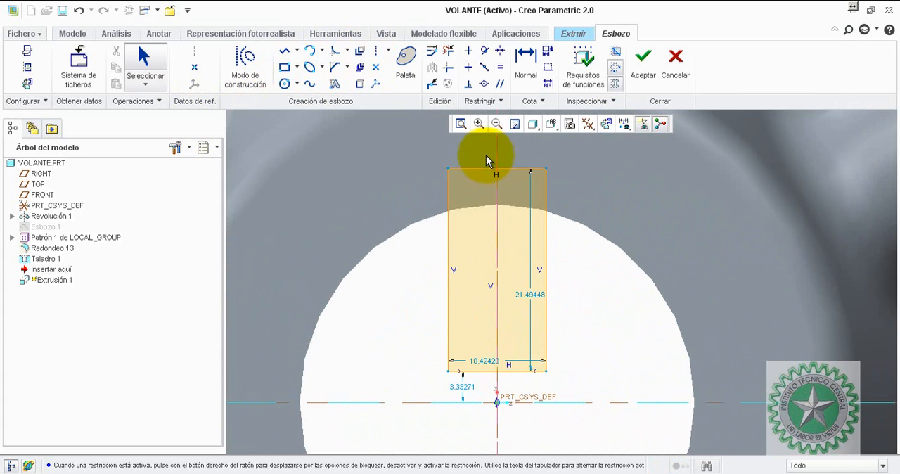
{"action": "left_click", "coordinate": [484, 84]}
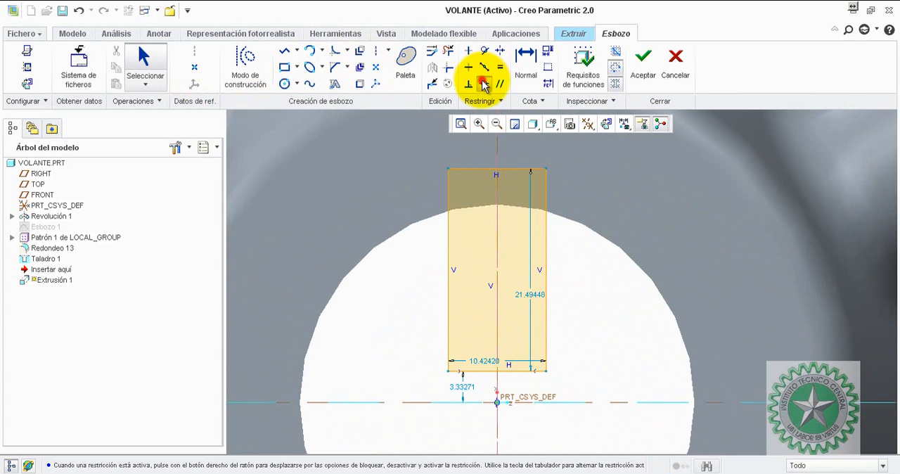
{"action": "left_click", "coordinate": [546, 370]}
{"action": "left_click", "coordinate": [548, 404]}
{"action": "scroll", "coordinate": [582, 367], "scroll_direction": "down", "scroll_amount": 4}
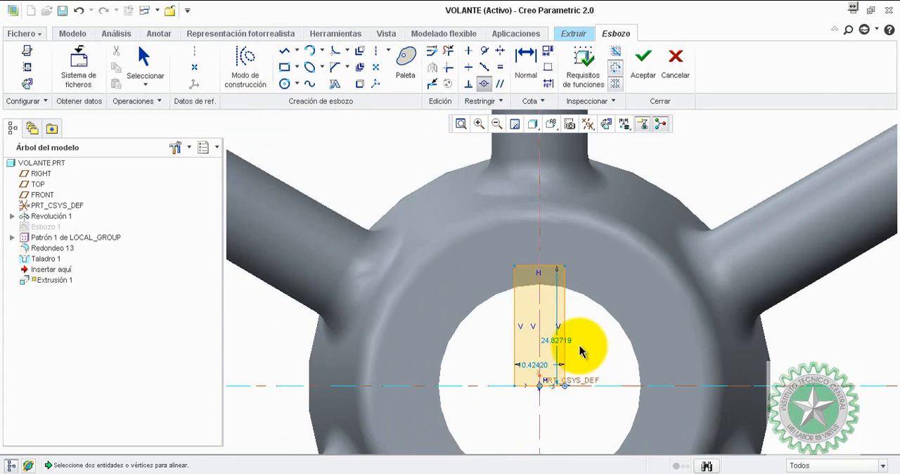
Move the rectangle's width dimension above the profile and set it to 10 mm.
{"action": "scroll", "coordinate": [580, 343], "scroll_direction": "up", "scroll_amount": 2}
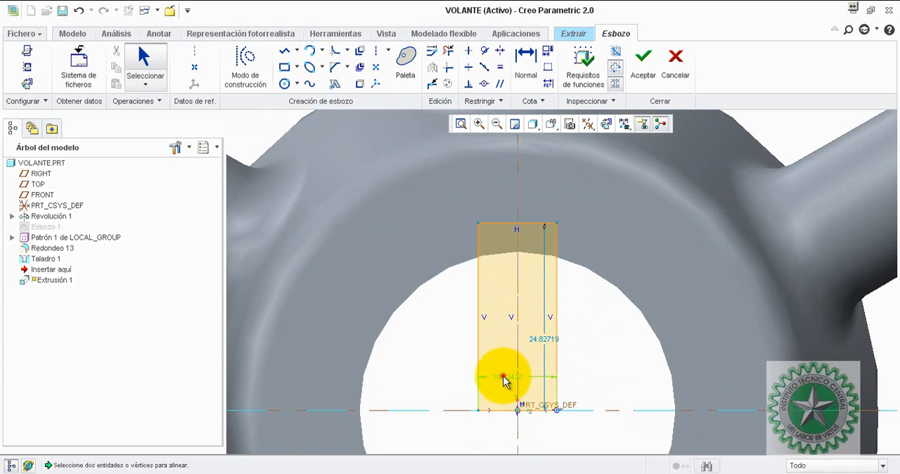
{"action": "left_click_drag", "start_coordinate": [503, 376], "coordinate": [516, 189]}
{"action": "double_click", "coordinate": [509, 190]}
{"action": "type", "text": "1"}
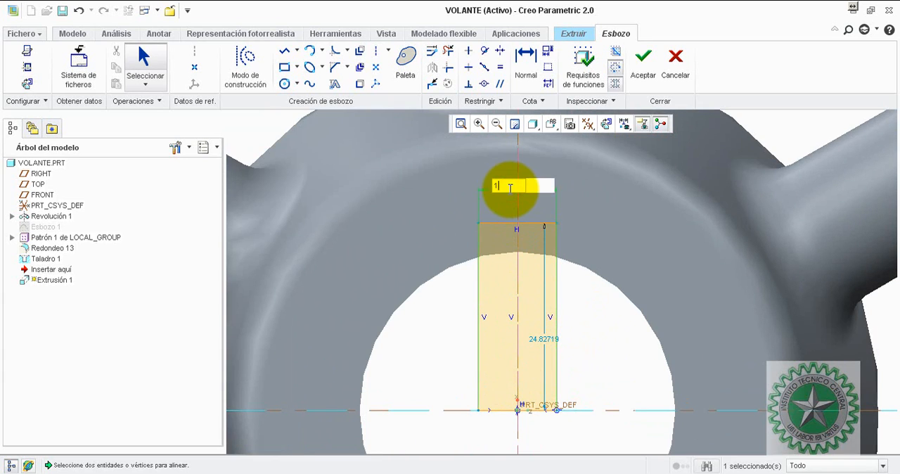
{"action": "type", "text": "0"}
{"action": "key", "text": "Return"}
{"action": "scroll", "coordinate": [578, 342], "scroll_direction": "down", "scroll_amount": 1}
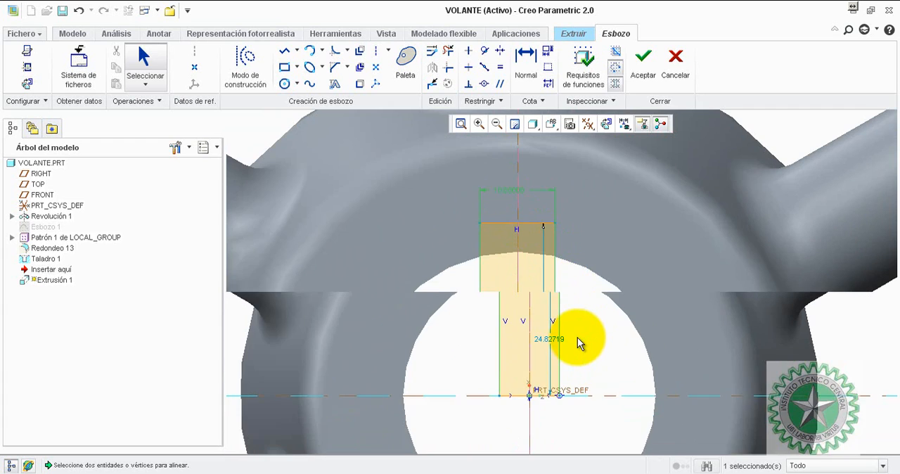
Place the rectangle's height dimension beside the profile, set it to 25 mm, and accept the sketch.
{"action": "left_click_drag", "start_coordinate": [546, 338], "coordinate": [589, 342]}
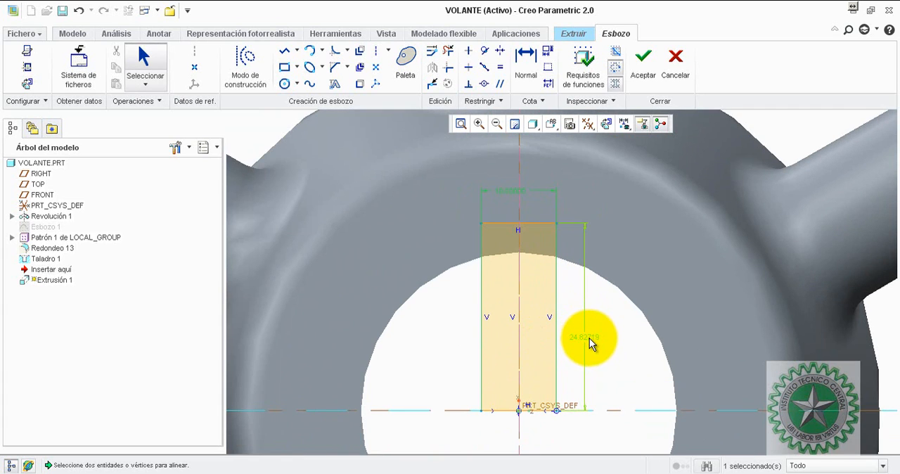
{"action": "double_click", "coordinate": [588, 337]}
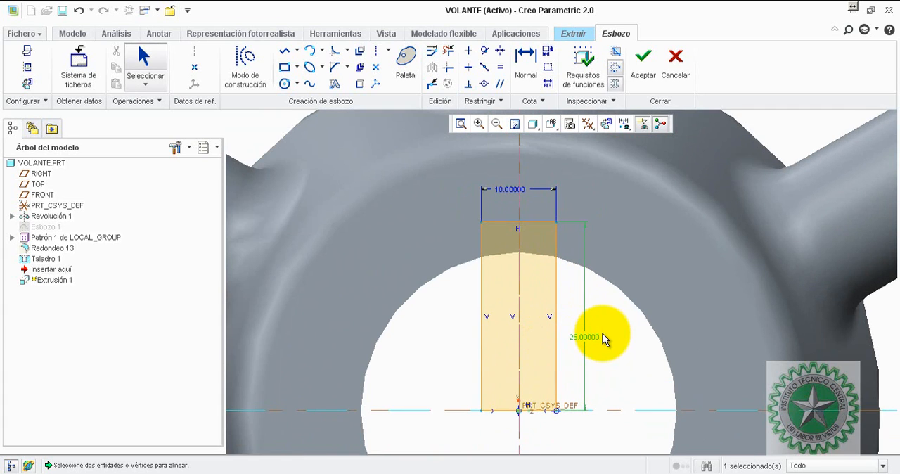
{"action": "scroll", "coordinate": [603, 338], "scroll_direction": "down", "scroll_amount": 2}
{"action": "left_click", "coordinate": [642, 62]}
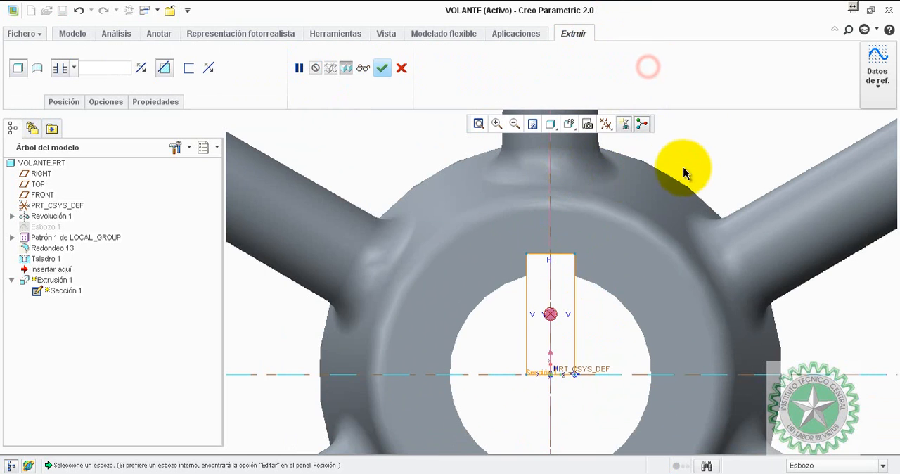
Complete the extruded cut to form the keyway through the hub bore.
{"action": "mouse_move", "coordinate": [666, 153]}
{"action": "middle_mouse_down"}
{"action": "mouse_move", "coordinate": [648, 153]}
{"action": "mouse_move", "coordinate": [663, 150]}
{"action": "middle_mouse_up"}
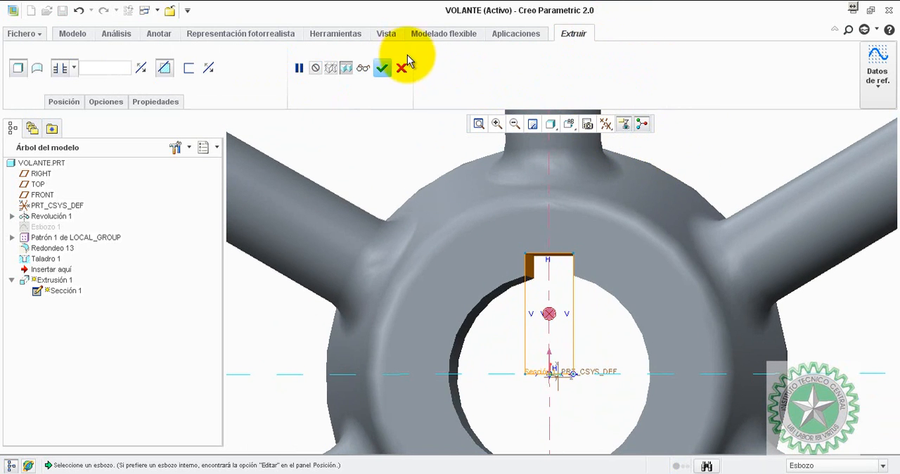
{"action": "left_click", "coordinate": [382, 67]}
{"action": "middle_click_drag", "start_coordinate": [730, 167], "coordinate": [697, 156]}
{"action": "scroll", "coordinate": [400, 318], "scroll_direction": "up", "scroll_amount": 2}
{"action": "left_click", "coordinate": [395, 309]}
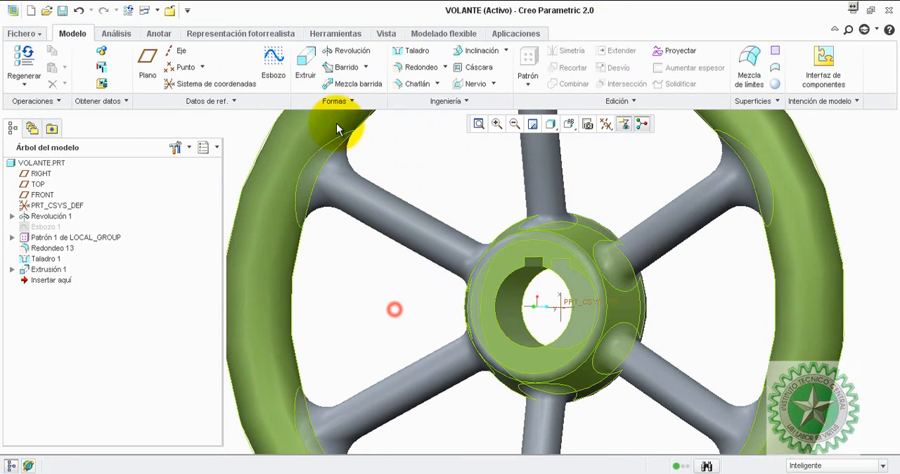
Start a D x D edge chamfer on the bore's circular edges at both hub faces.
{"action": "left_click", "coordinate": [414, 83]}
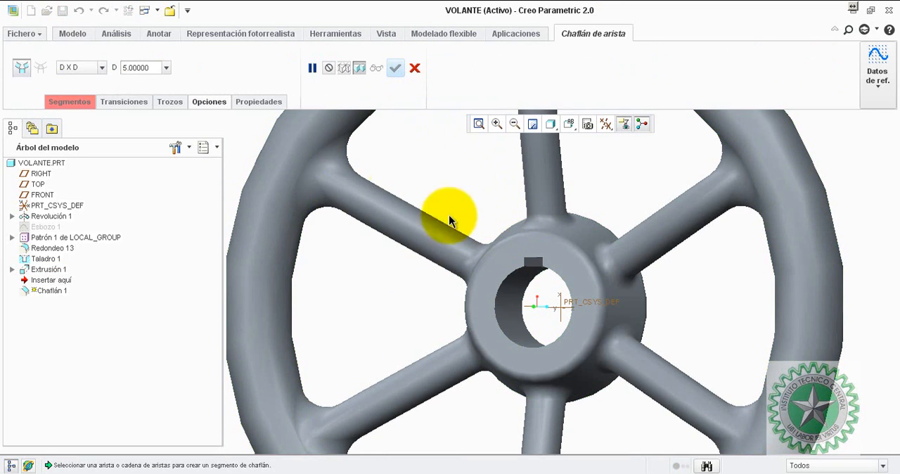
{"action": "left_click", "coordinate": [511, 280]}
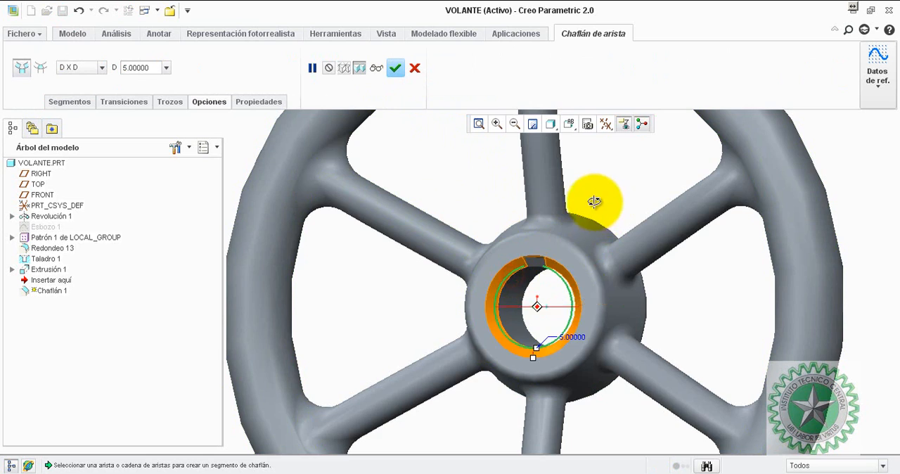
{"action": "middle_click_drag", "start_coordinate": [592, 201], "coordinate": [617, 276]}
{"action": "left_click", "coordinate": [613, 297], "text": "ctrl"}
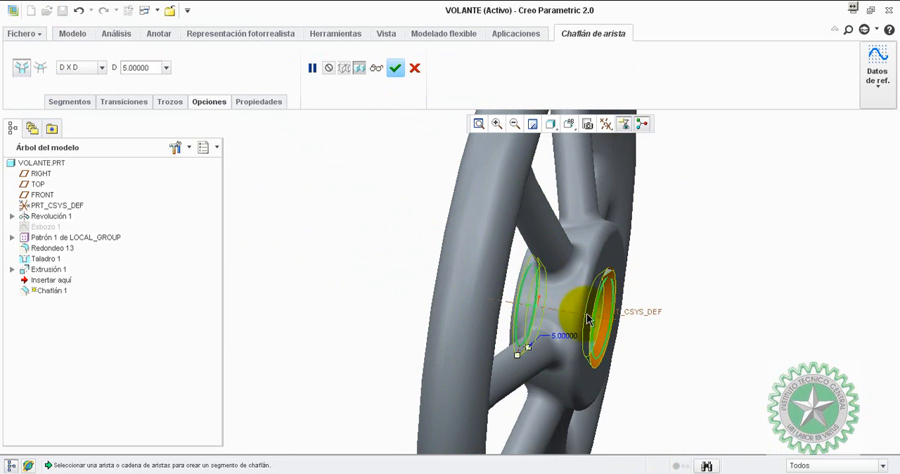
{"action": "middle_click_drag", "start_coordinate": [295, 212], "coordinate": [318, 219]}
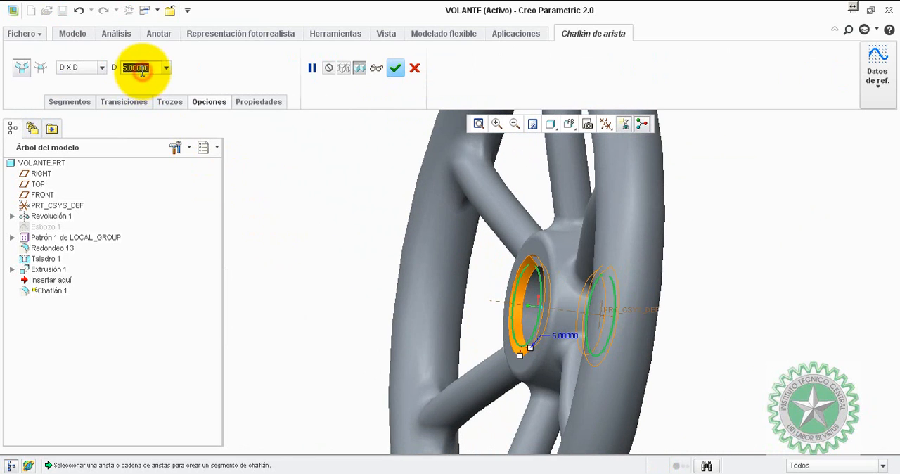
Set the bore chamfer distance to 1.5 mm and complete the chamfer.
{"action": "type", "text": "1"}
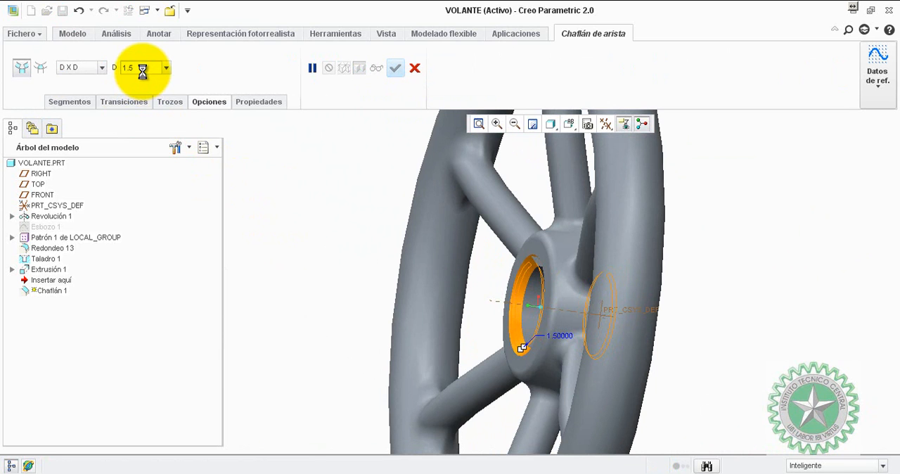
{"action": "type", "text": ".5"}
{"action": "key", "text": "Return"}
{"action": "left_click", "coordinate": [395, 68]}
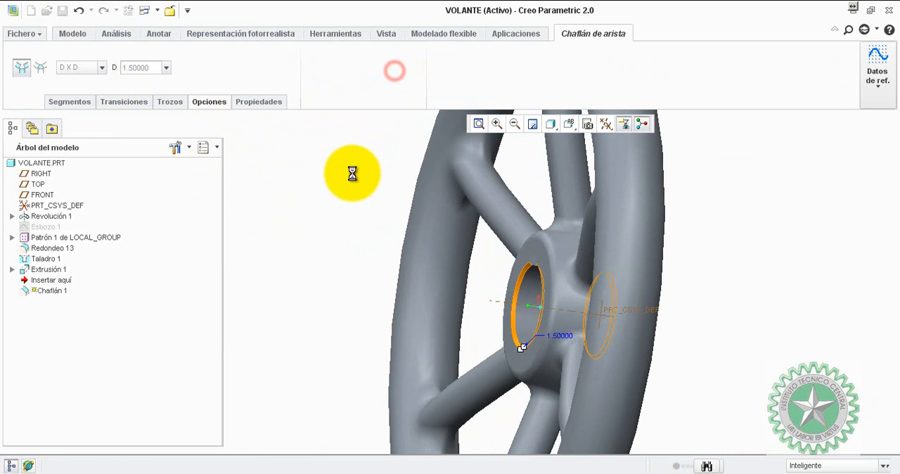
Examine the handwheel from several angles, including the chamfered bore and keyway.
{"action": "mouse_move", "coordinate": [347, 171]}
{"action": "middle_mouse_down"}
{"action": "mouse_move", "coordinate": [400, 176]}
{"action": "mouse_move", "coordinate": [368, 184]}
{"action": "mouse_move", "coordinate": [343, 175]}
{"action": "middle_mouse_up"}
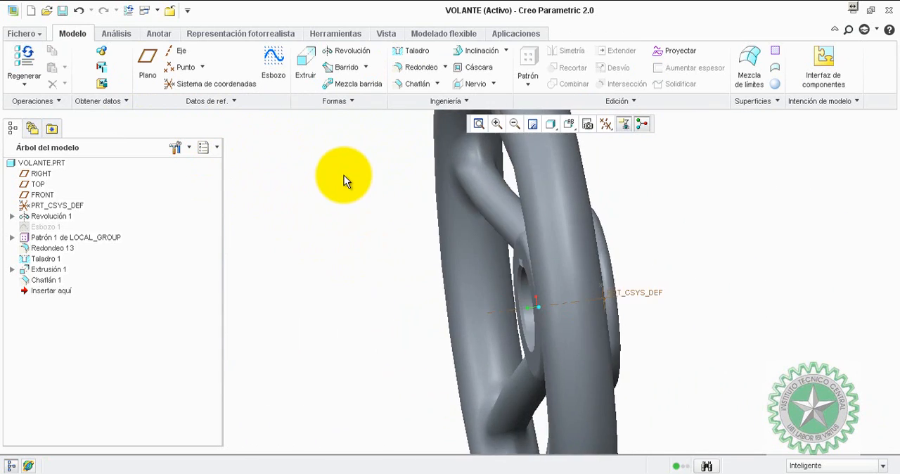
{"action": "scroll", "coordinate": [344, 175], "scroll_direction": "up", "scroll_amount": 3}
{"action": "middle_click_drag", "start_coordinate": [331, 203], "coordinate": [422, 257]}
{"action": "scroll", "coordinate": [580, 268], "scroll_direction": "down", "scroll_amount": 2}
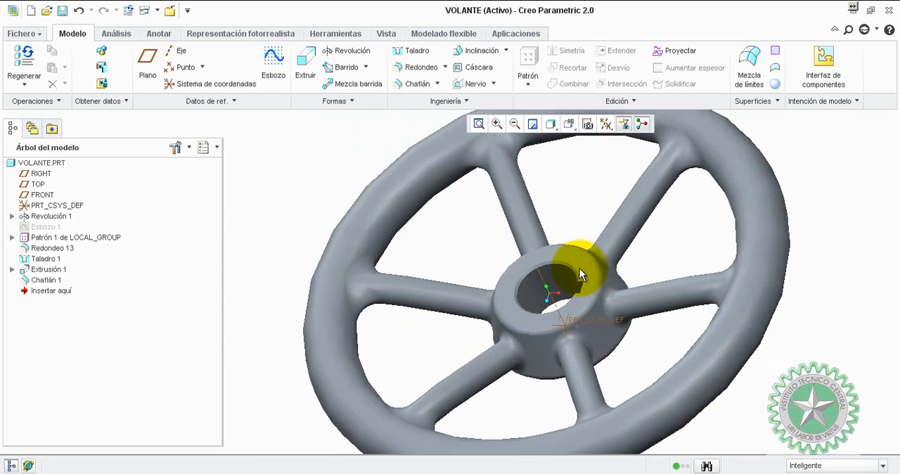
{"action": "scroll", "coordinate": [468, 250], "scroll_direction": "up", "scroll_amount": 3}
{"action": "scroll", "coordinate": [546, 211], "scroll_direction": "down", "scroll_amount": 2}
{"action": "scroll", "coordinate": [606, 228], "scroll_direction": "up", "scroll_amount": 1}
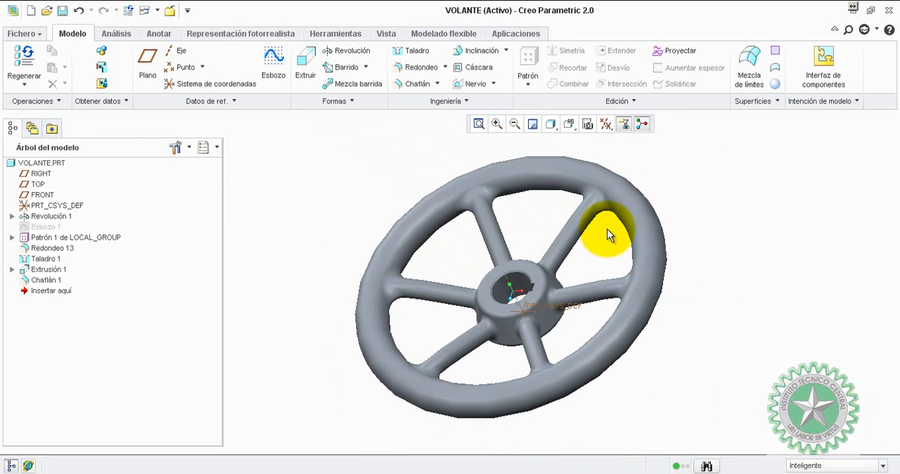
Clear the selection and save the VOLANTE part.
{"action": "left_click", "coordinate": [423, 220]}
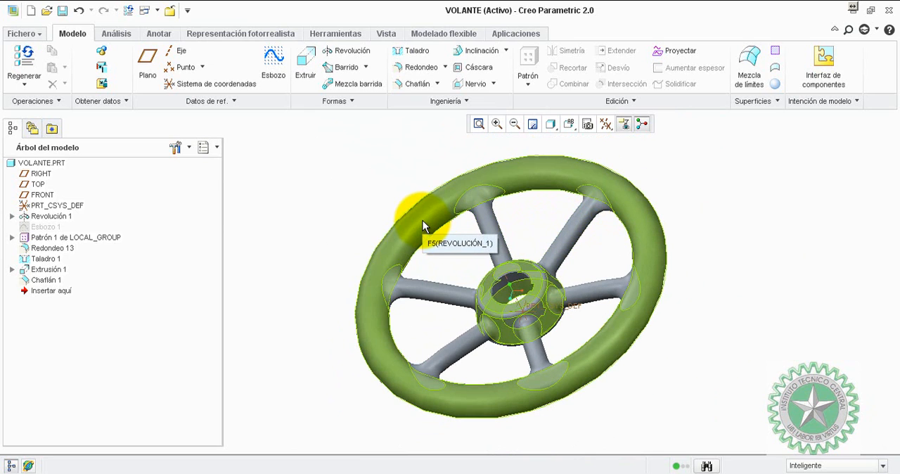
{"action": "left_click", "coordinate": [330, 202]}
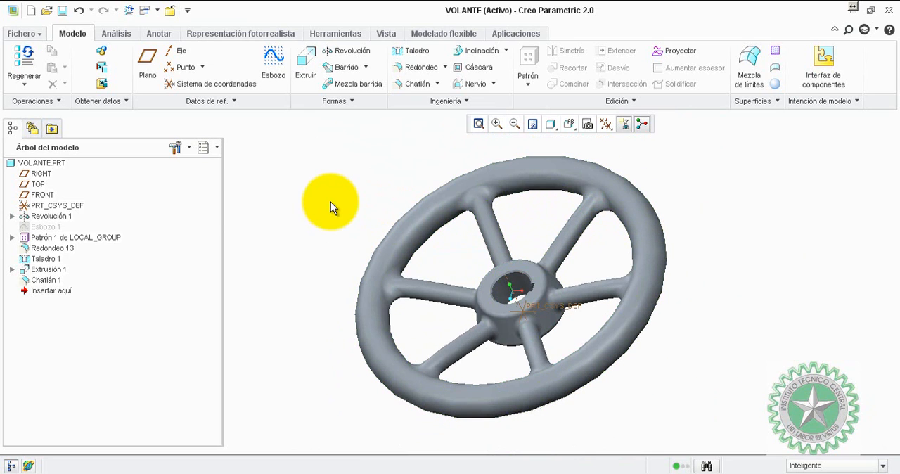
{"action": "left_click", "coordinate": [62, 10]}
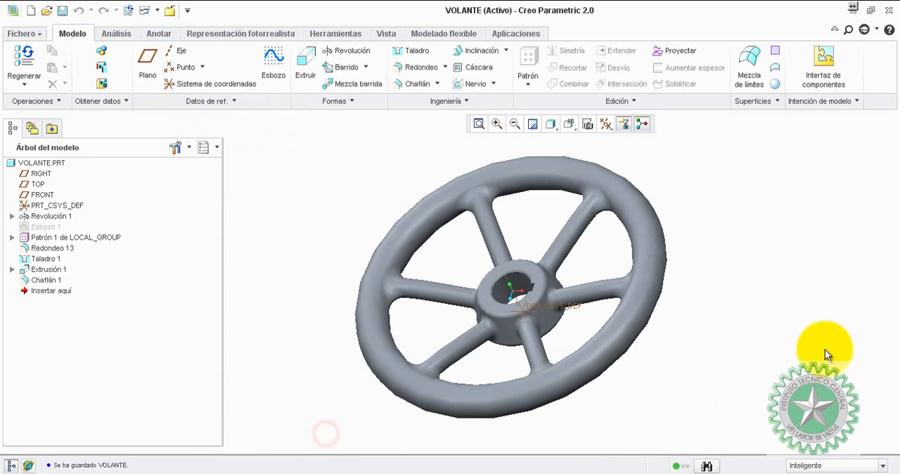